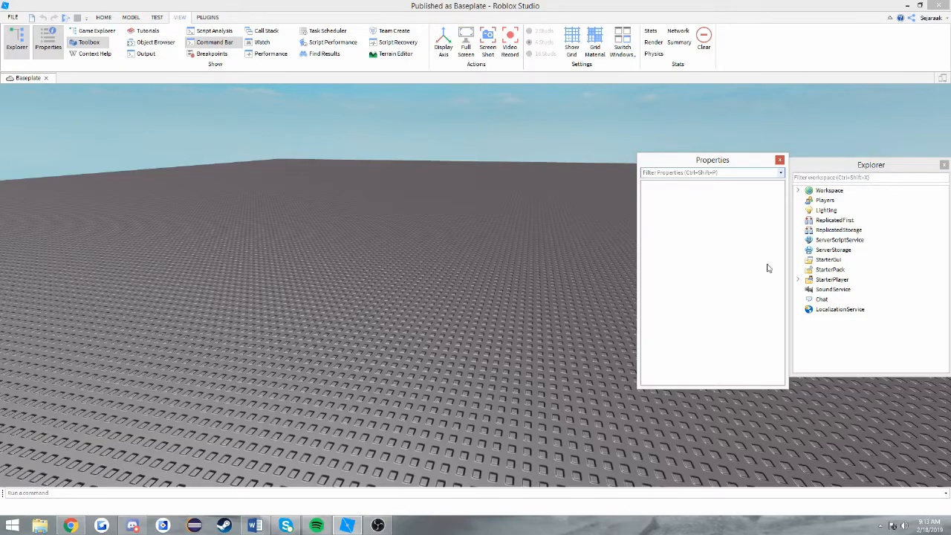
right_click(834, 260)
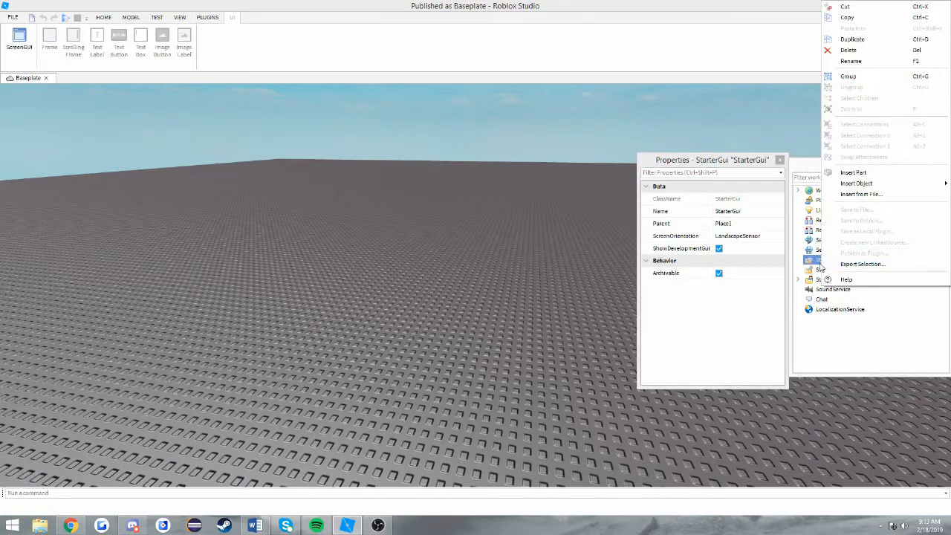
click(814, 262)
click(447, 207)
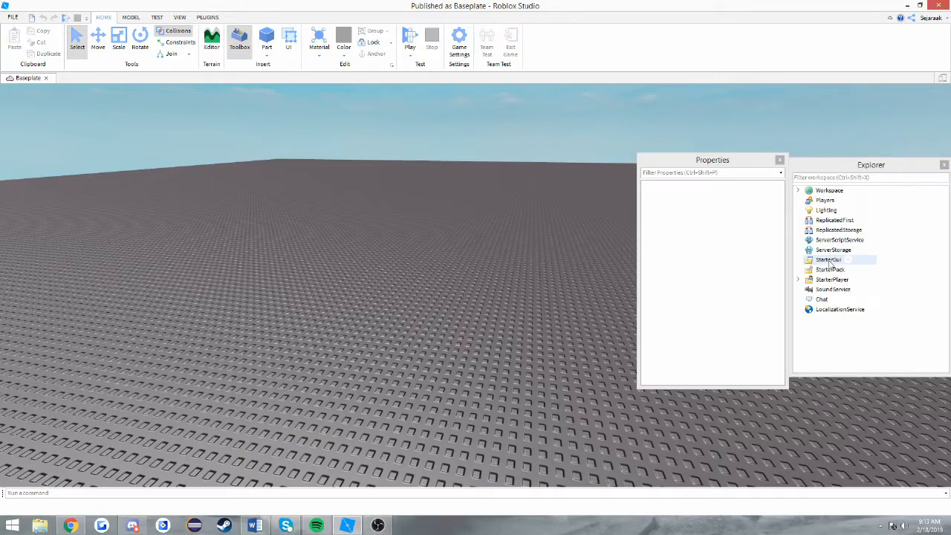
Insert a ScreenGui object into StarterGui.
click(849, 260)
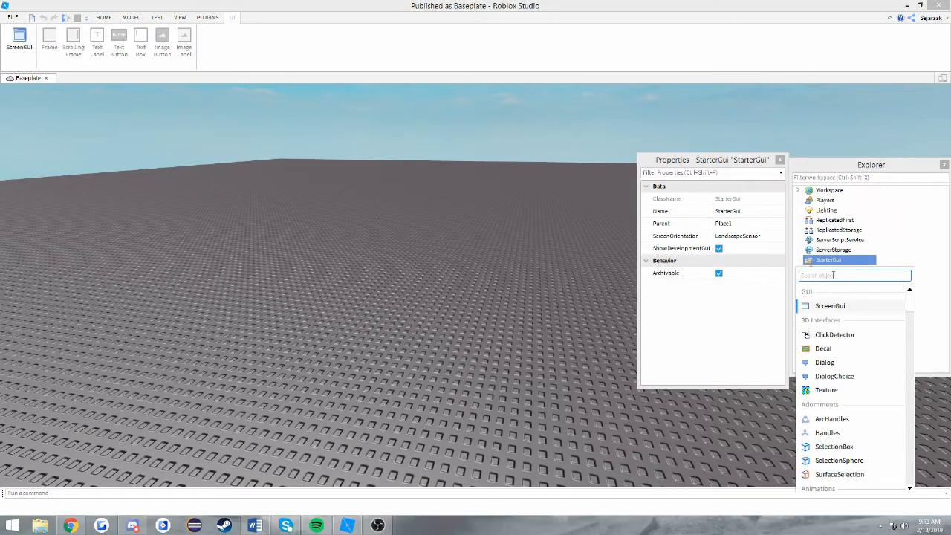
text(screen)
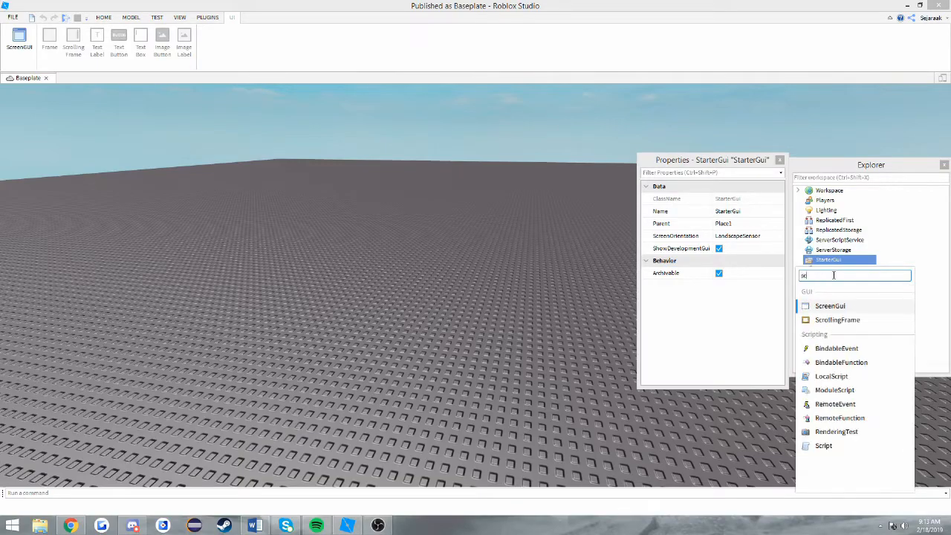
click(844, 304)
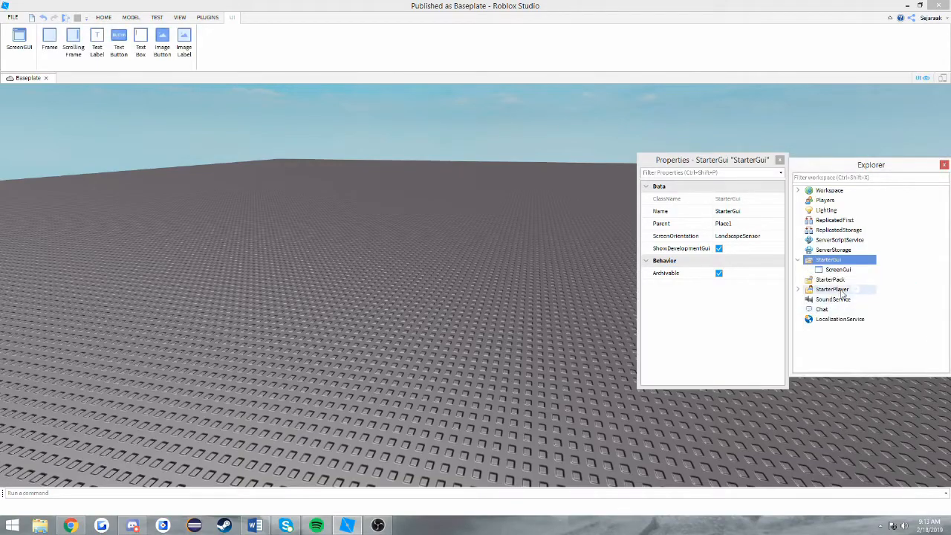
Rename the ScreenGui to PlayerUI and insert a Frame inside it.
click(840, 271)
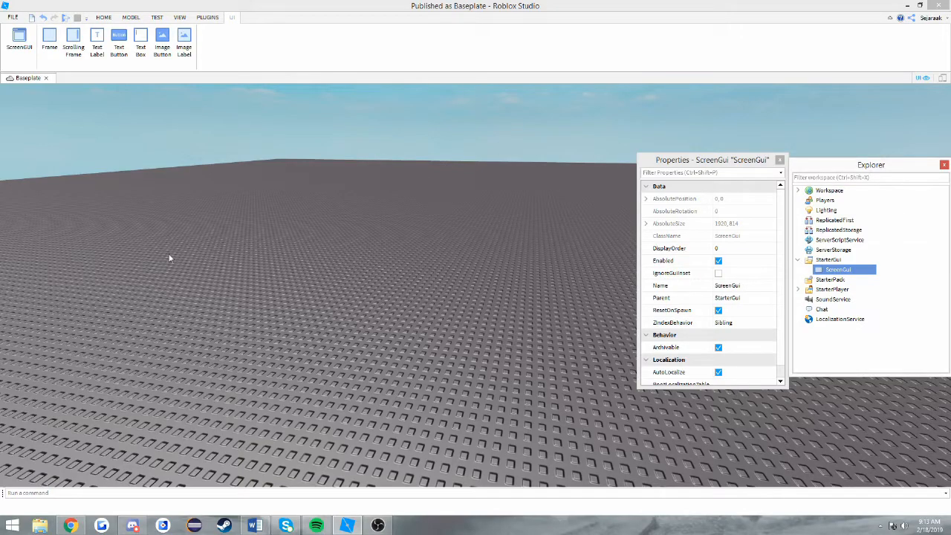
mouse_move(846, 273)
right_click(832, 274)
click(861, 65)
text(PlayerUI)
key(Return)
click(854, 271)
click(839, 330)
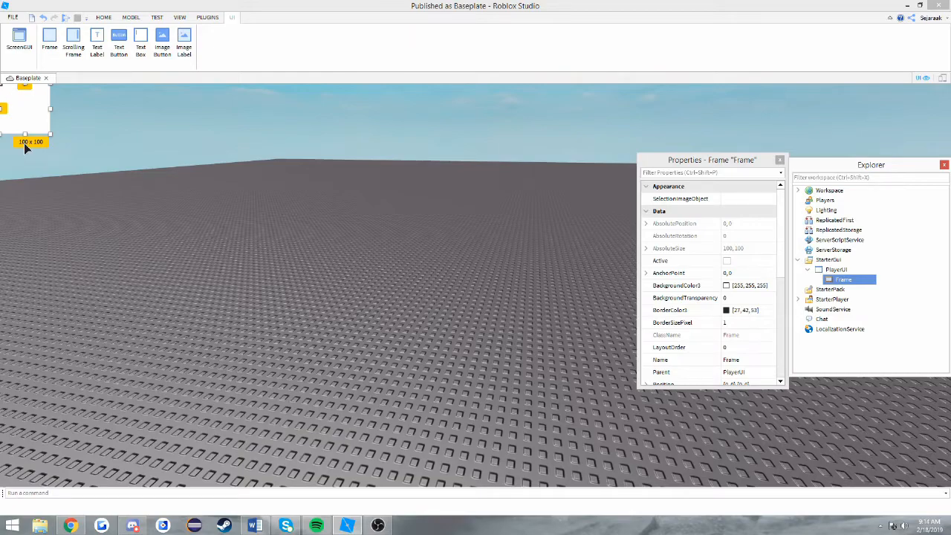
Set the Frame's Size to a horizontal scale of 0.2 with both pixel offsets at 0.
scroll(722, 286, down, 5)
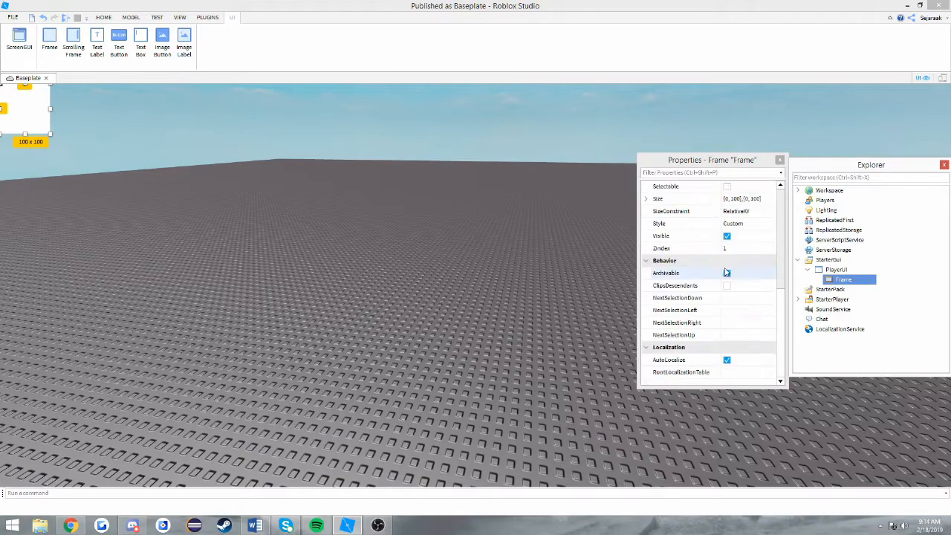
scroll(723, 273, up, 3)
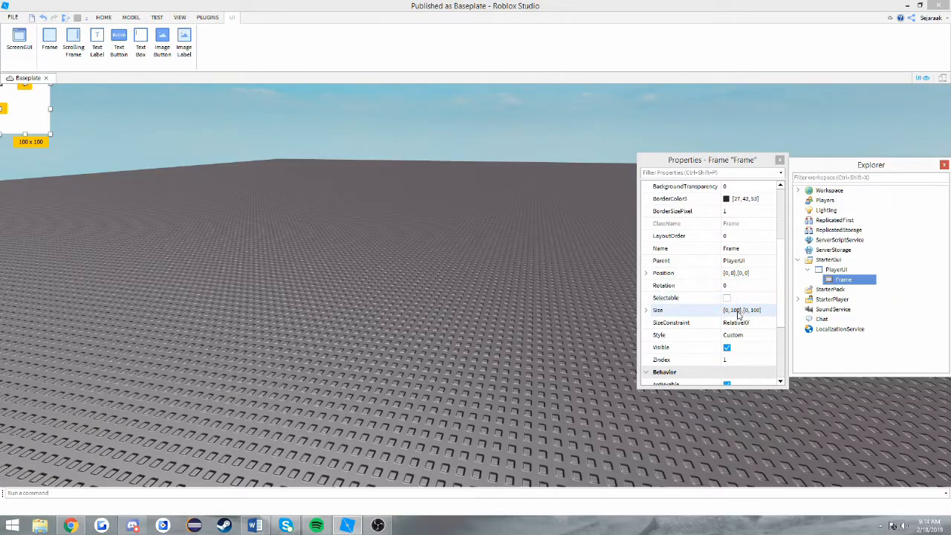
click(734, 312)
double_click(734, 311)
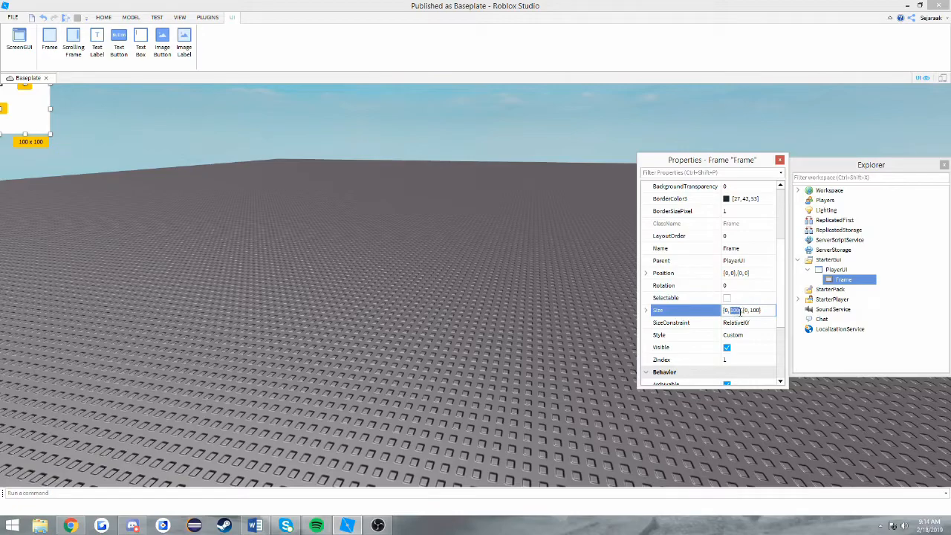
double_click(755, 311)
double_click(735, 311)
click(752, 311)
drag(753, 310, 770, 310)
text(0)
double_click(734, 310)
text(0)
text(.2)
key(Return)
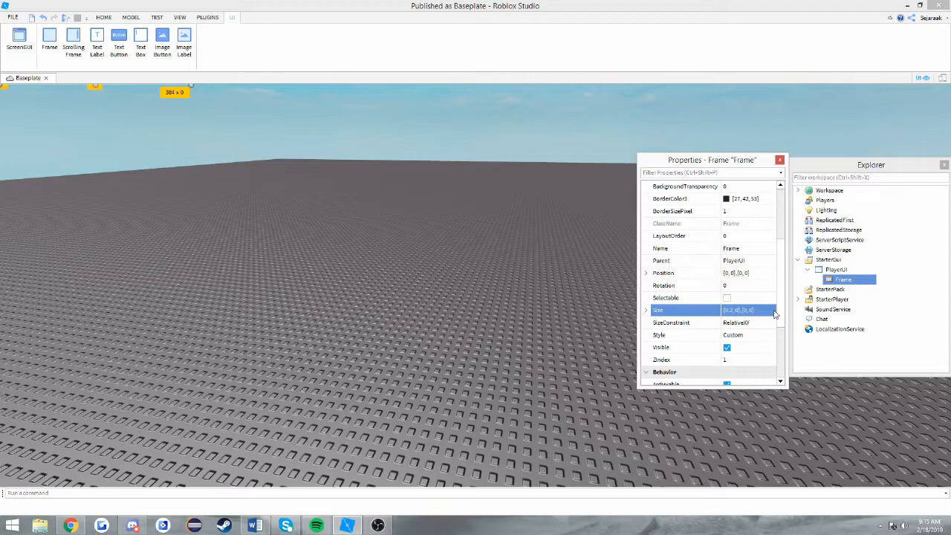
Set the vertical scale of the Frame's Size to 0.2.
click(748, 312)
click(747, 313)
text(.2)
key(Return)
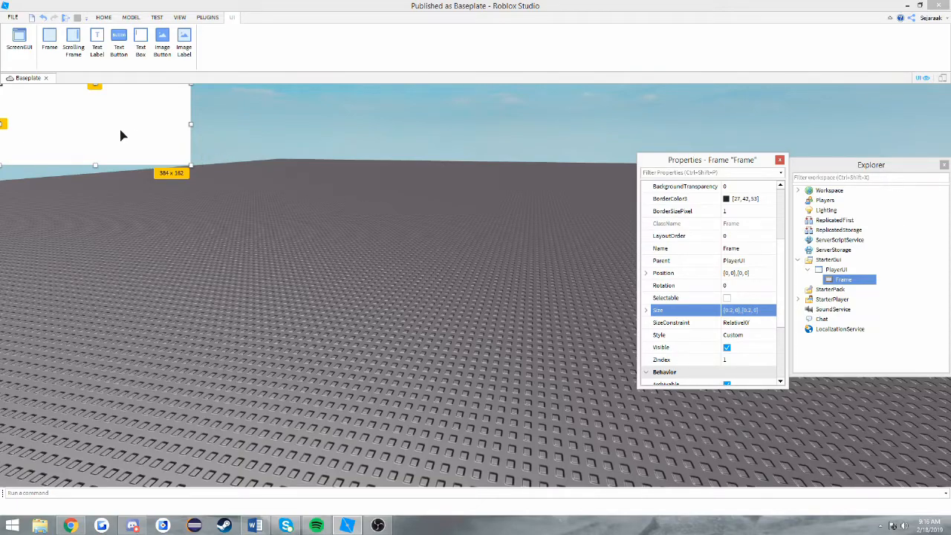
Move the Frame near the middle of the view, about 223 px from its upper edge, and set its horizontal Position scale to 0.351.
drag(126, 136, 512, 246)
click(733, 274)
double_click(736, 273)
click(739, 273)
key(BackSpace)
text(5)
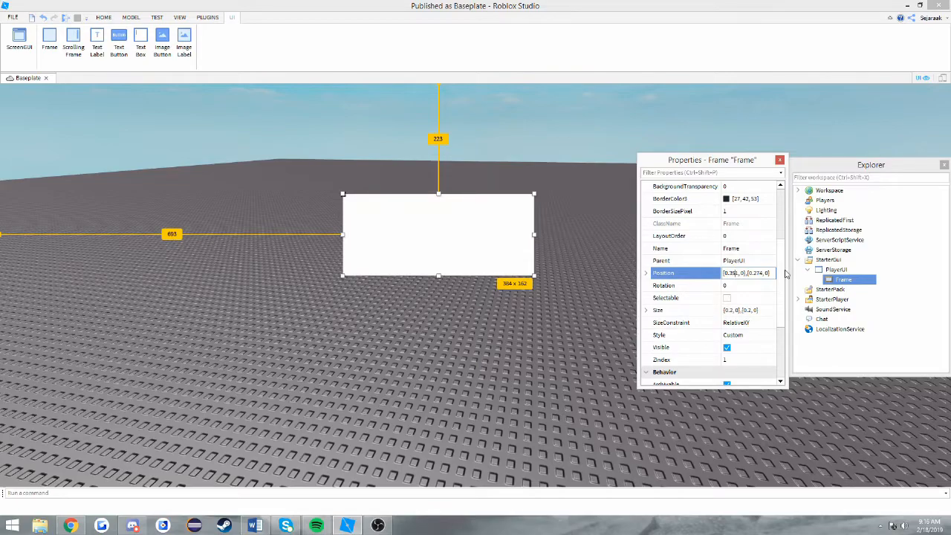
key(Return)
Try vertical Position scales of 0.3 and 1 for the Frame.
double_click(758, 273)
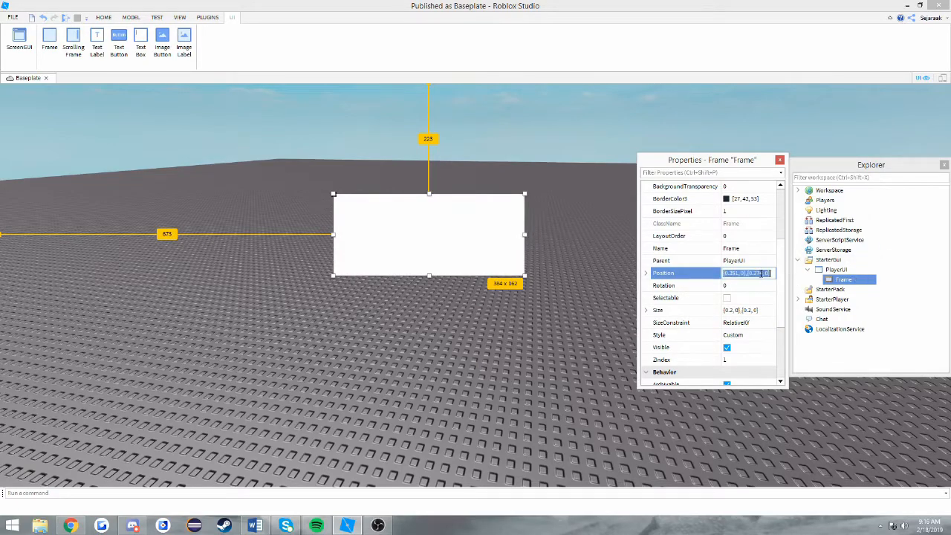
text(3)
key(Return)
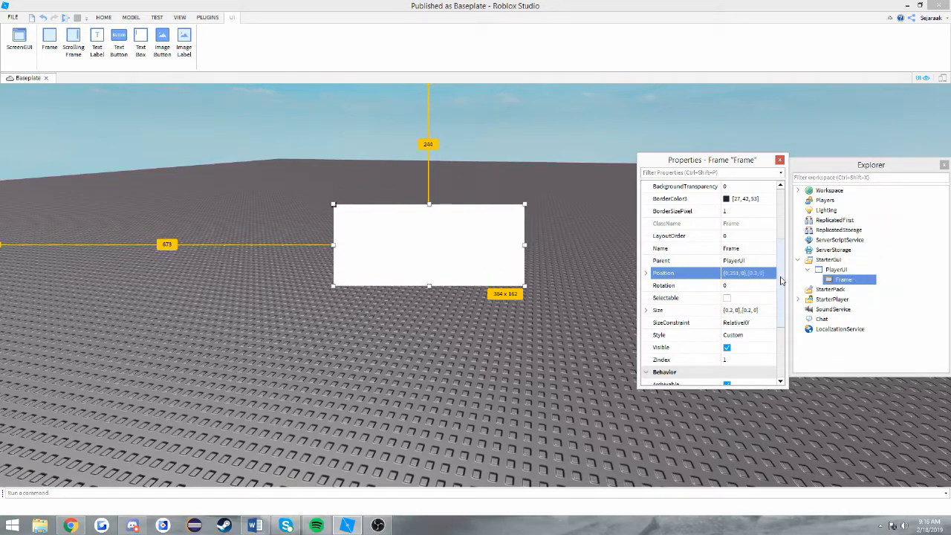
click(755, 273)
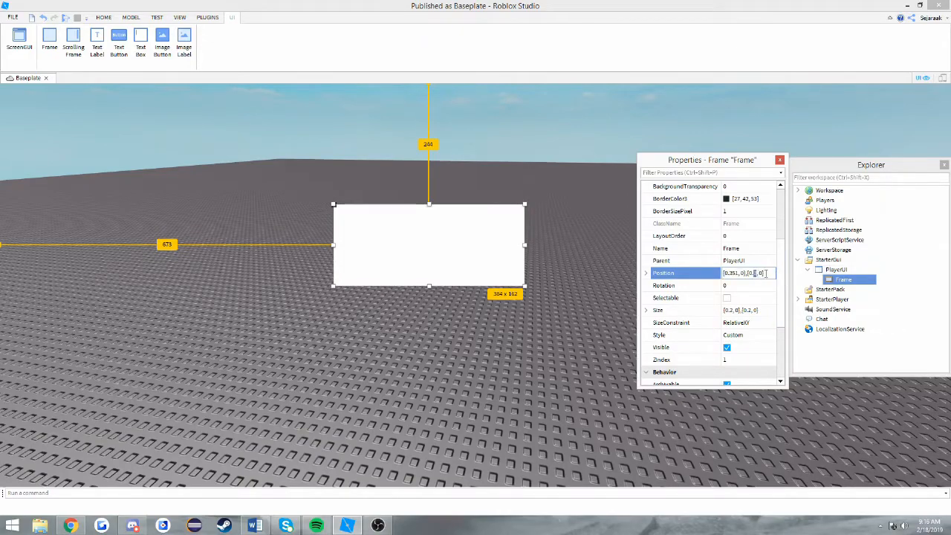
text(1)
key(Return)
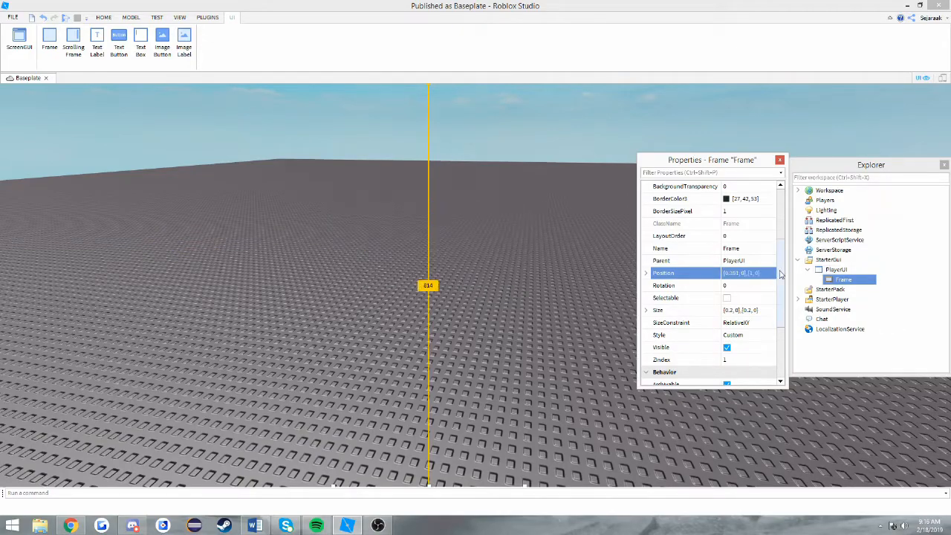
Set the Frame's vertical Position scale to 0.1 and extend its lower edge to make it about 384 x 288 px.
click(753, 275)
click(750, 274)
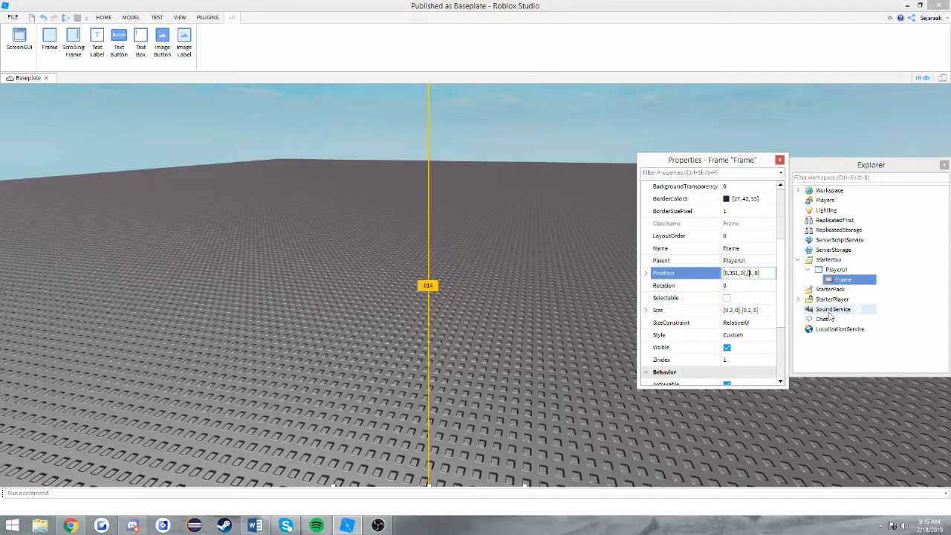
text(0.1)
key(Return)
mouse_move(848, 286)
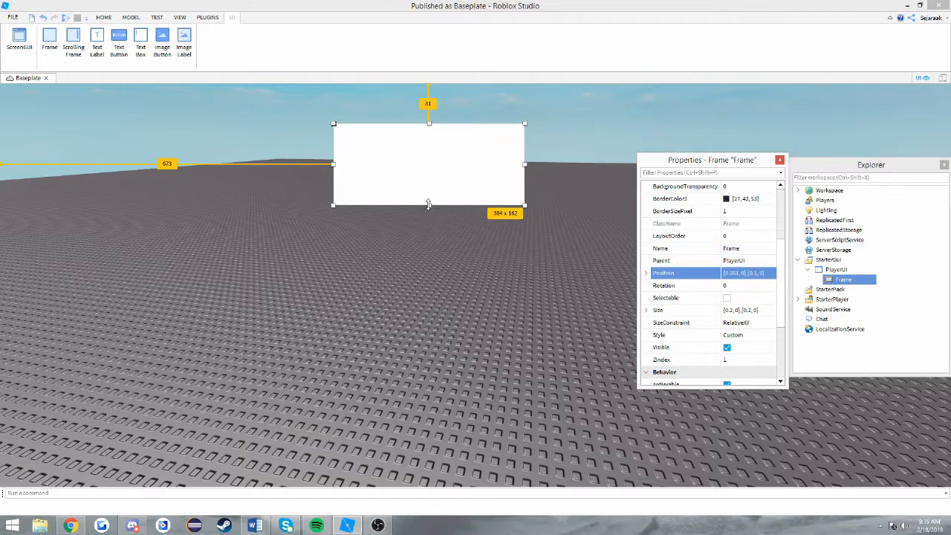
drag(428, 205, 436, 267)
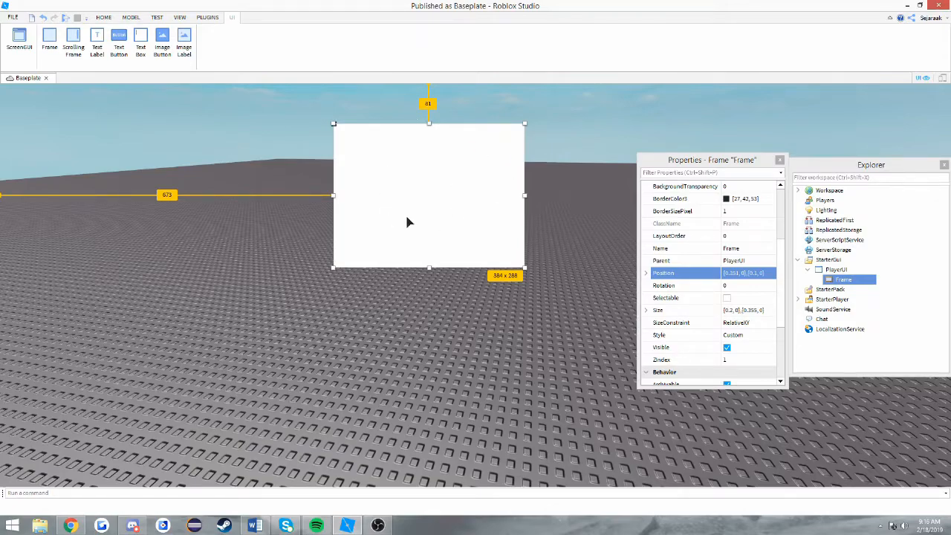
click(346, 109)
click(843, 280)
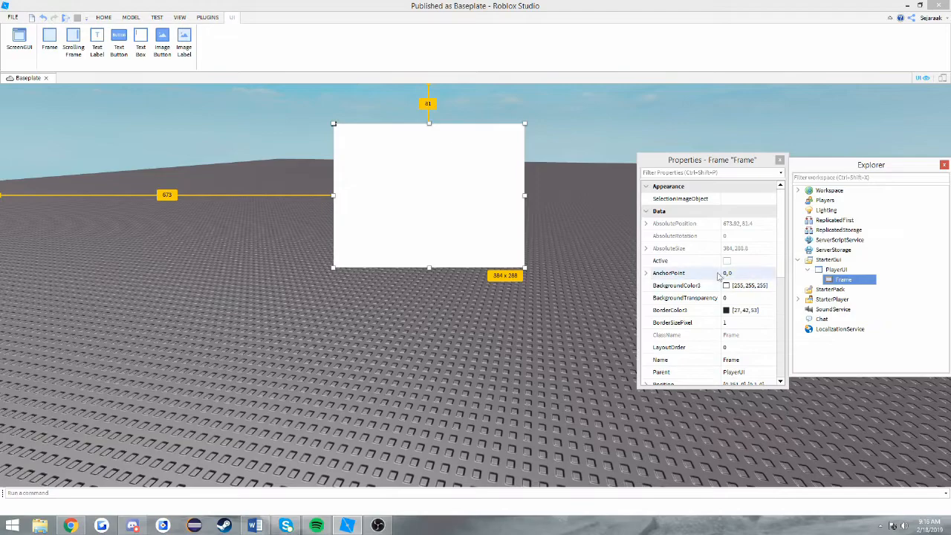
scroll(729, 294, down, 5)
scroll(732, 300, up, 3)
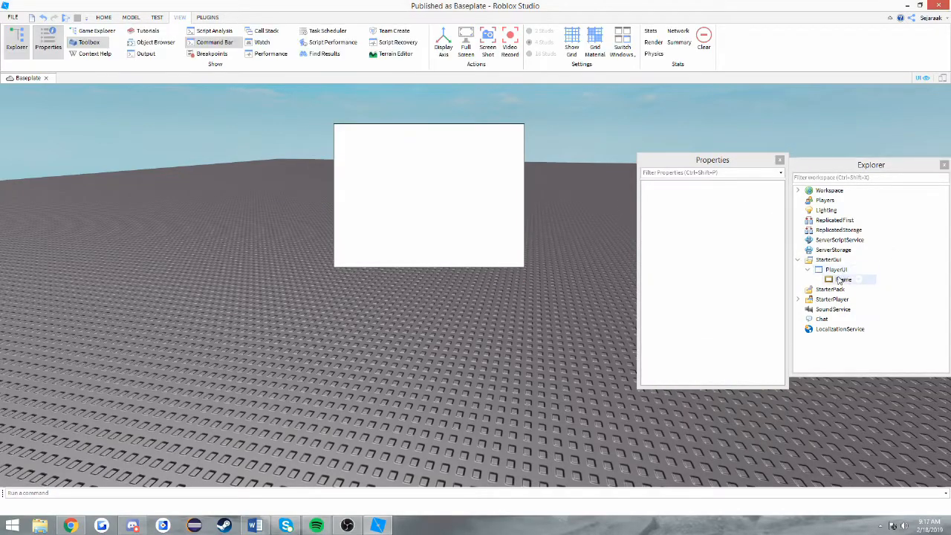
Insert a TextLabel inside the Frame.
click(840, 281)
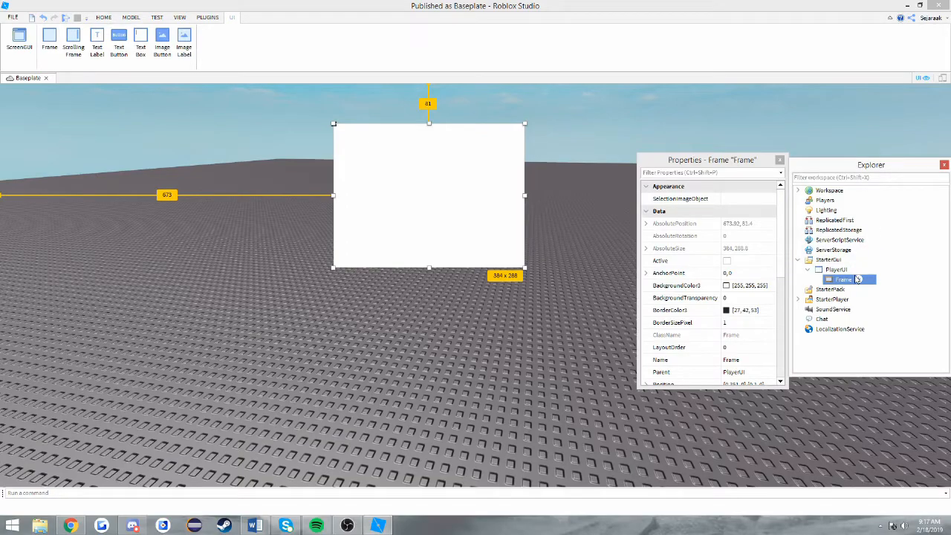
click(858, 280)
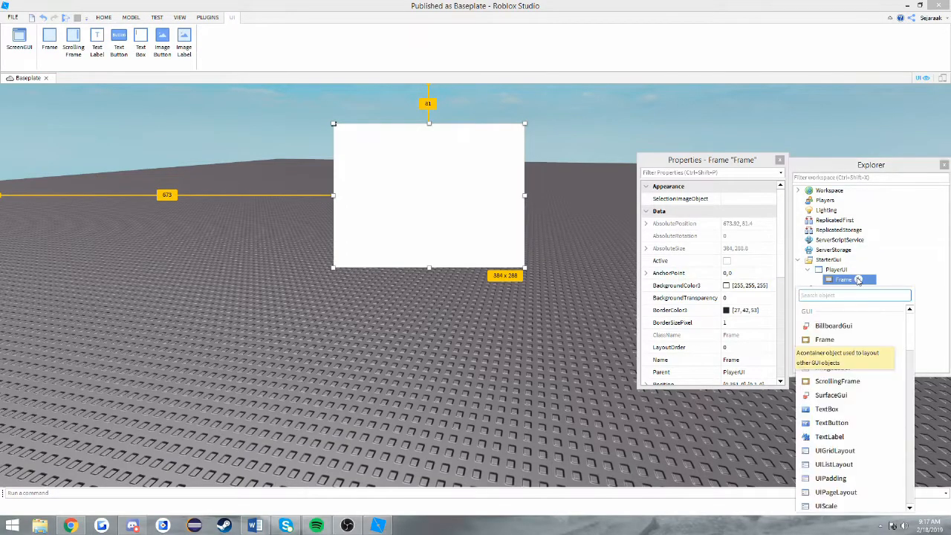
click(832, 438)
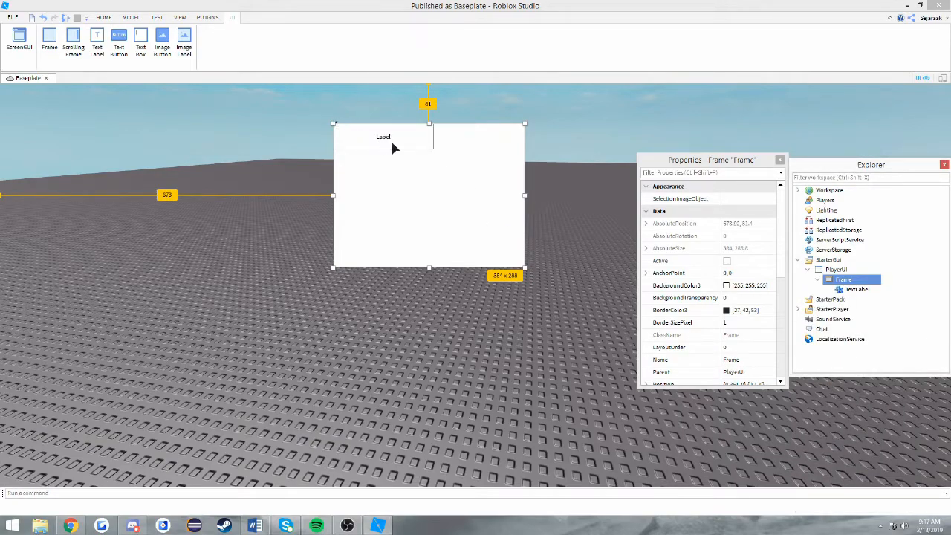
Set the TextLabel's Size to {0.5, 0},{0.5, 0}, and shrink it by its corner to about 147 x 65 px.
click(855, 289)
scroll(740, 286, down, 4)
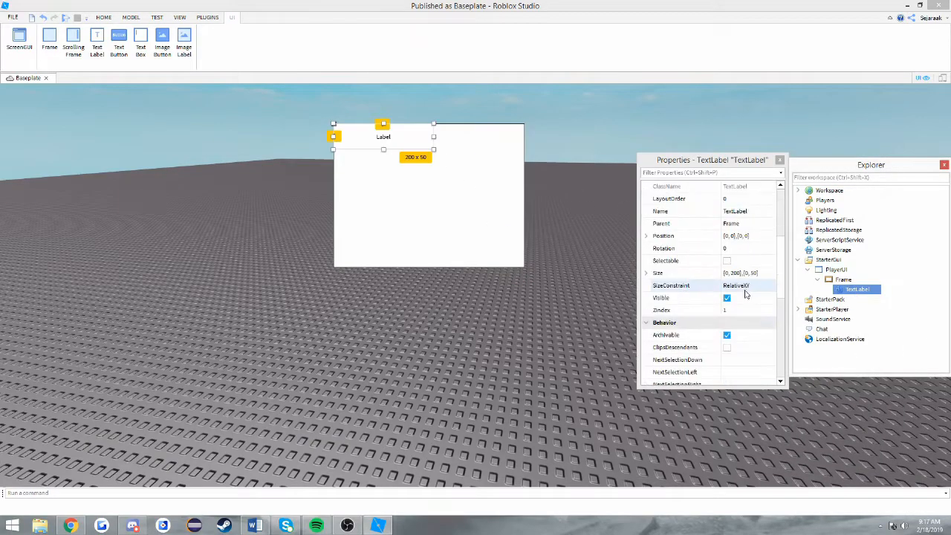
click(740, 275)
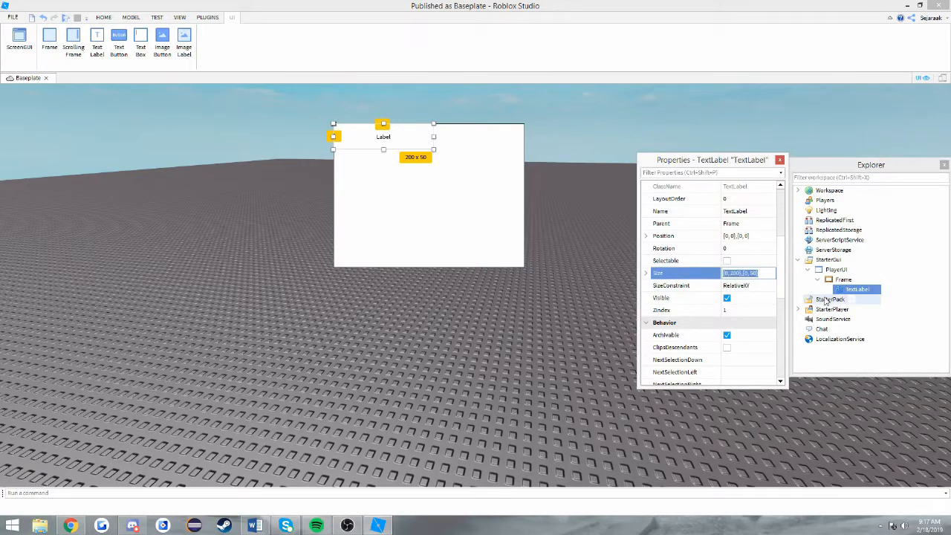
key(BackSpace)
text(.5,0,.5,0)
key(Return)
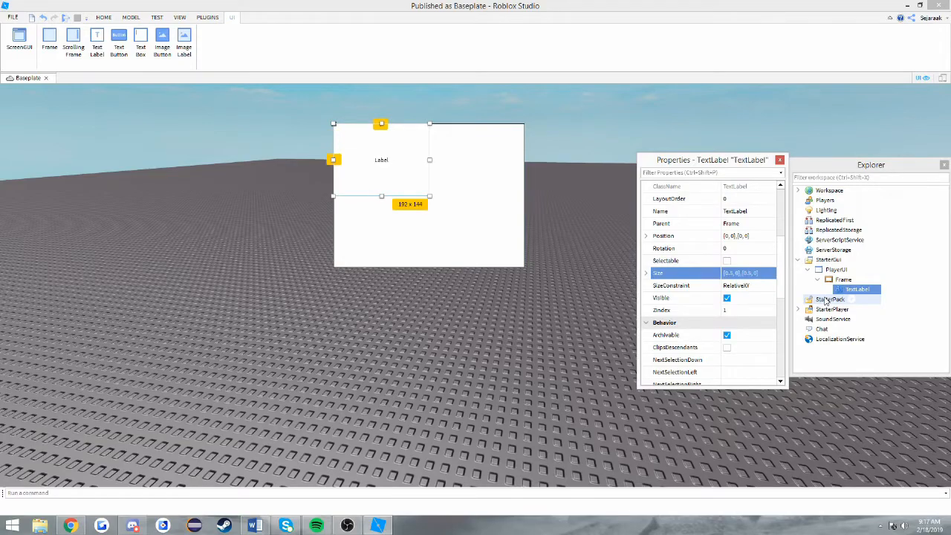
drag(428, 198, 408, 158)
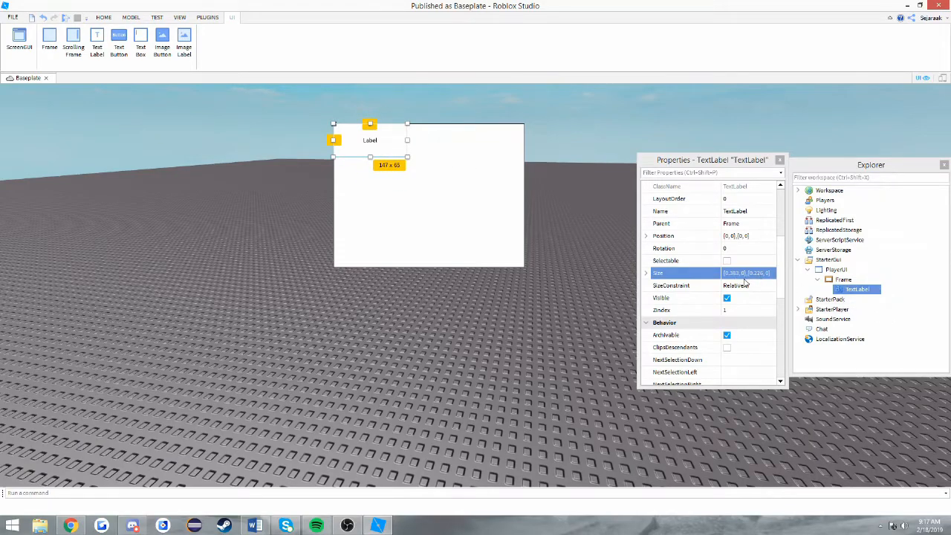
Try an offset-based TextLabel Size of 0,100,0,100, and resize the label by its corner to about 168 x 88 px.
click(741, 275)
text(0, 100},{0, 1)
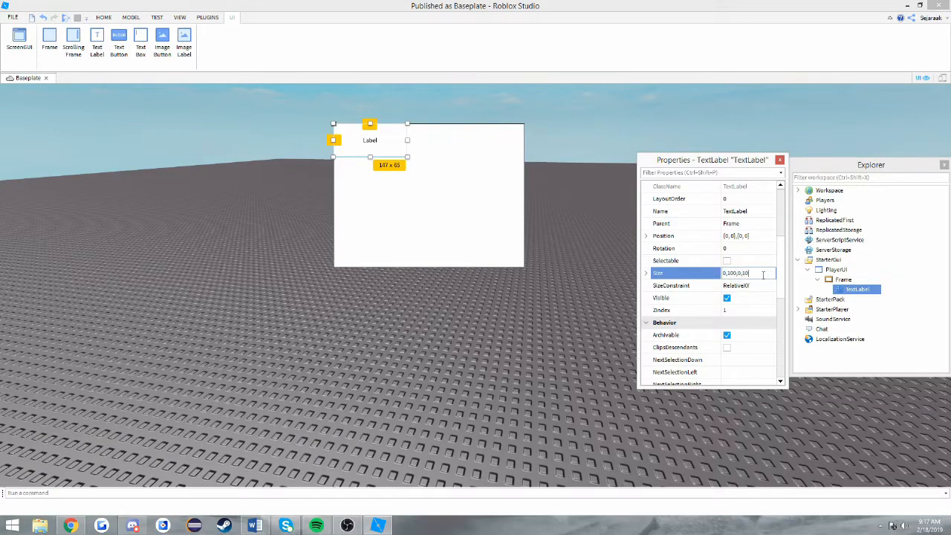
text(00)
key(Return)
drag(384, 174, 418, 168)
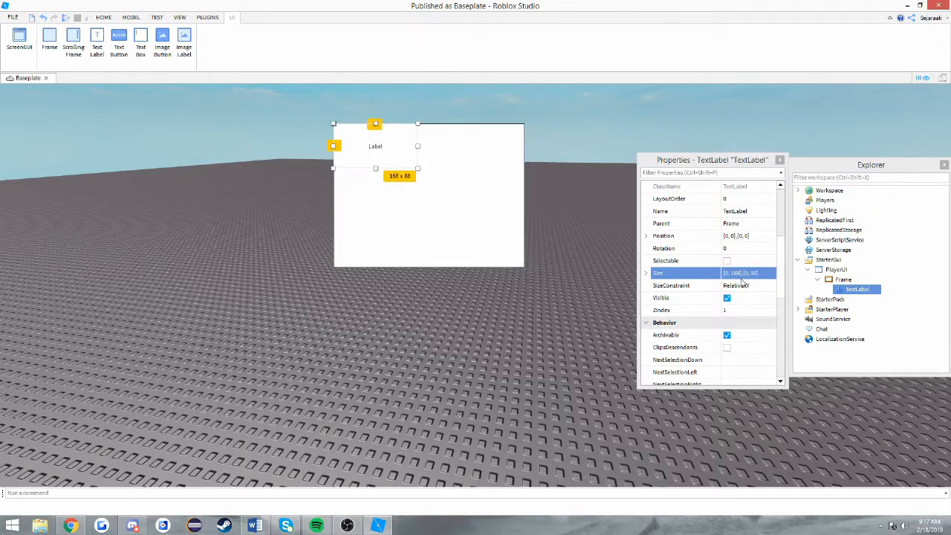
Set the TextLabel's Size to {0.5, 0},{0.5, 0} and raise its lower edge to make the label shorter.
click(745, 278)
key(BackSpace)
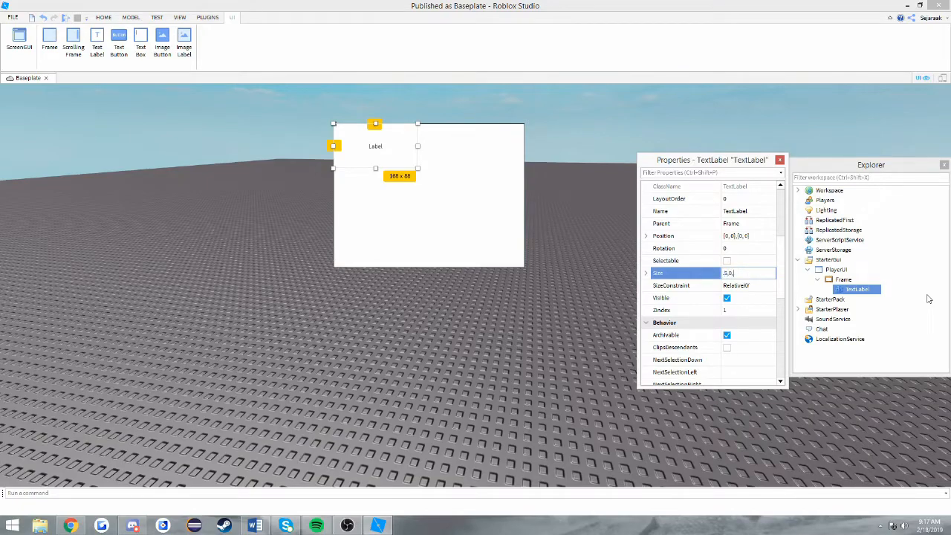
text(.5,0,.5,0)
key(Return)
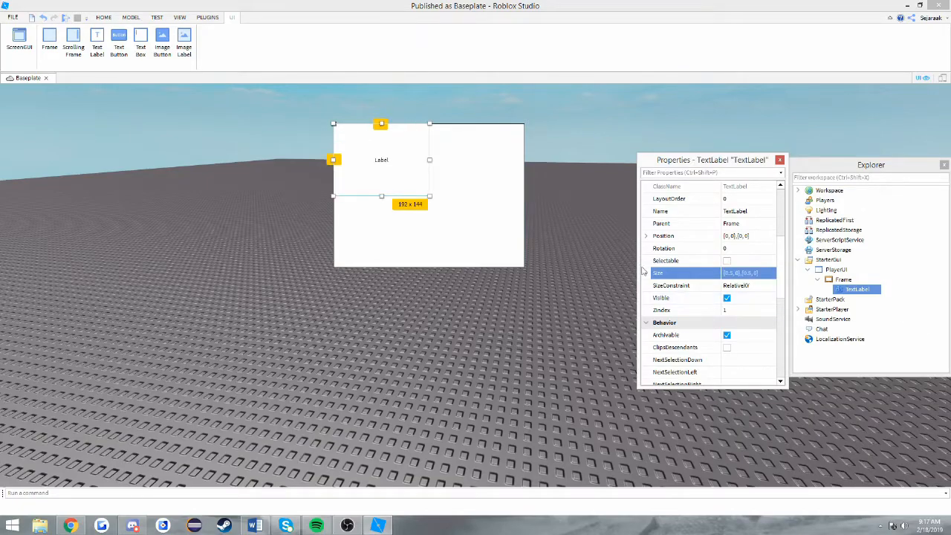
drag(382, 196, 385, 169)
Rename the Frame inside PlayerUI to Background.
right_click(843, 279)
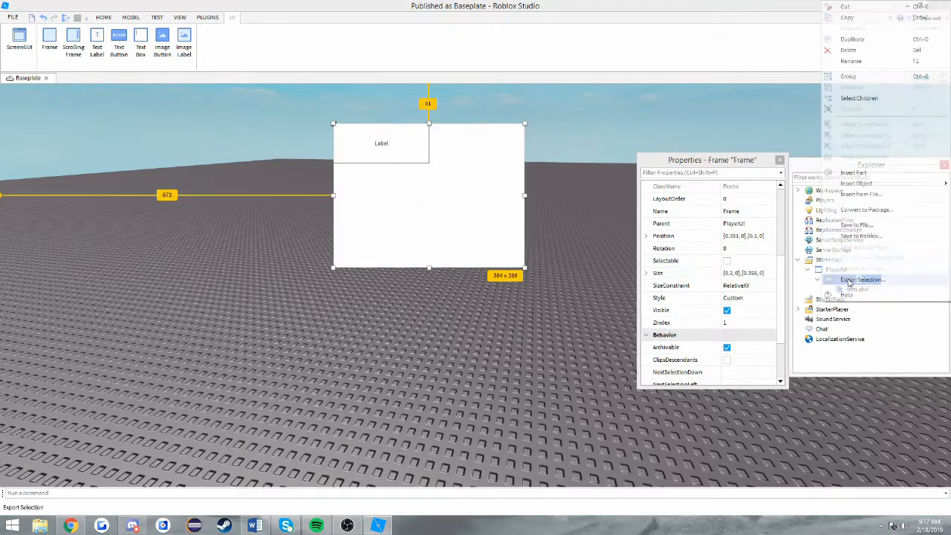
click(852, 61)
text(B)
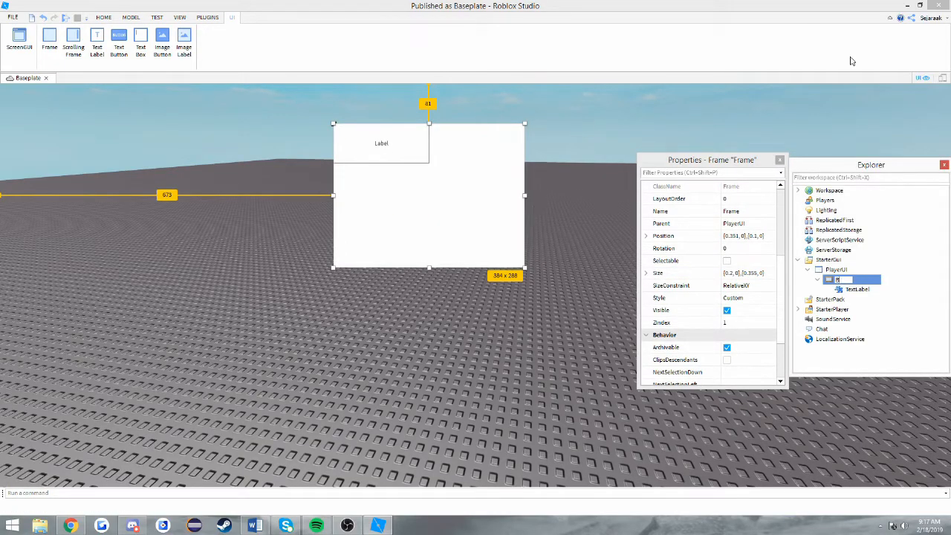
text(ackhround)
key(Return)
Rename the TextLabel inside Background to Title.
click(856, 289)
right_click(857, 290)
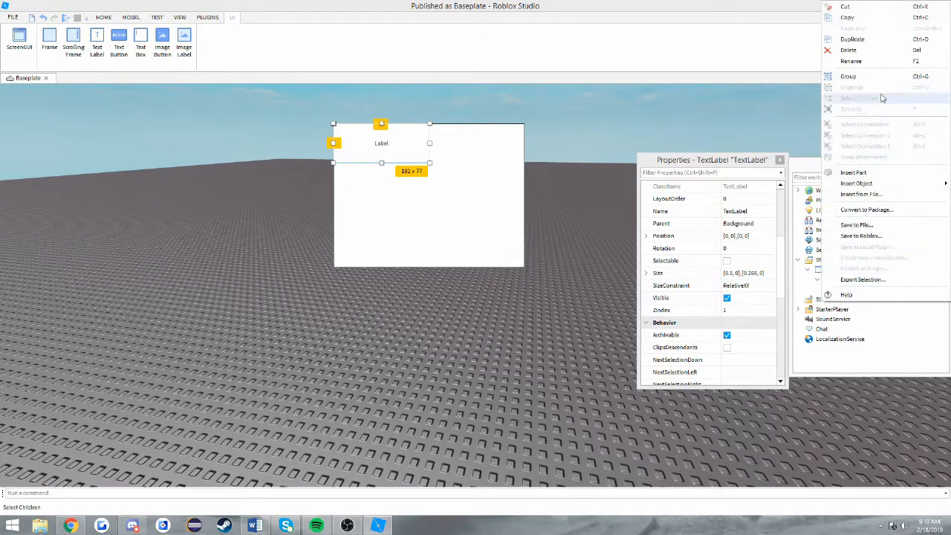
click(852, 61)
text(Title)
key(Return)
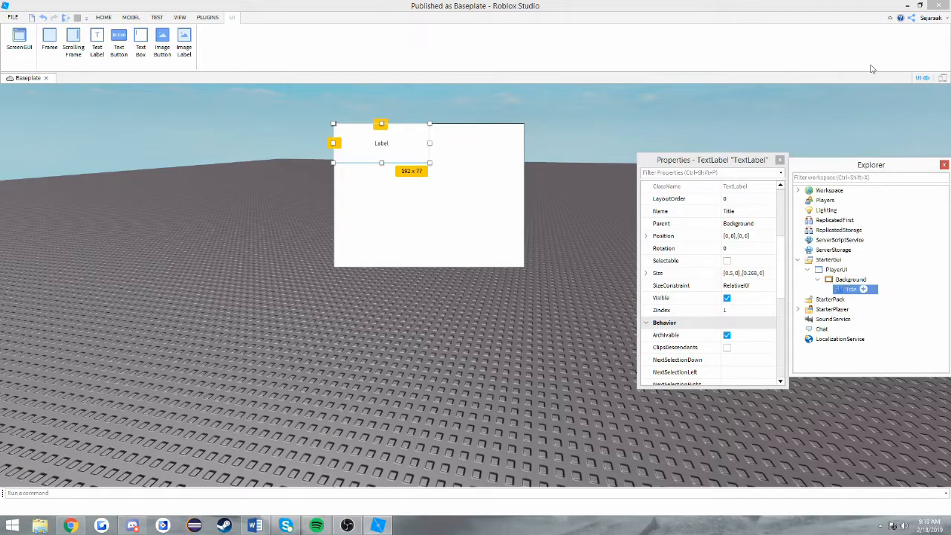
Reduce the Title label to about 192 x 46 px and center it along the upper edge of the Background frame.
drag(410, 153, 447, 141)
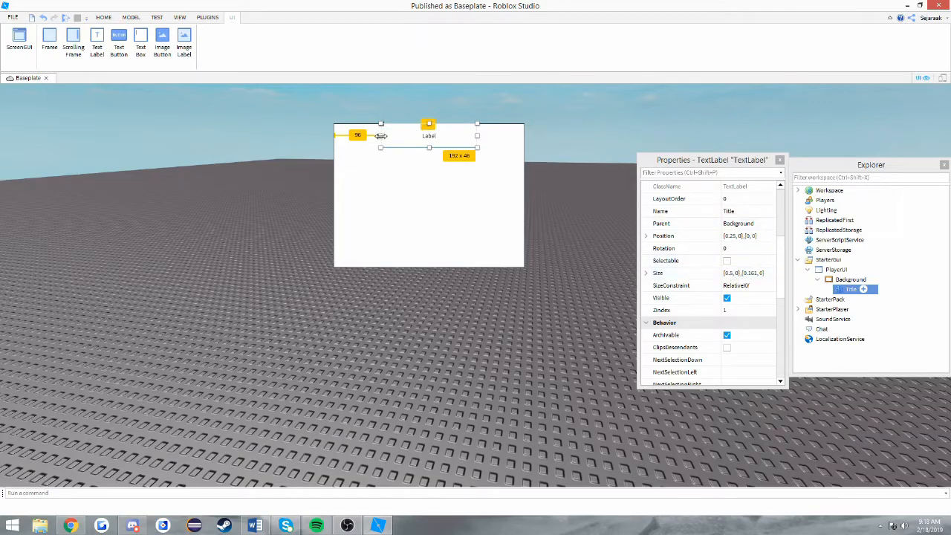
drag(472, 136, 477, 140)
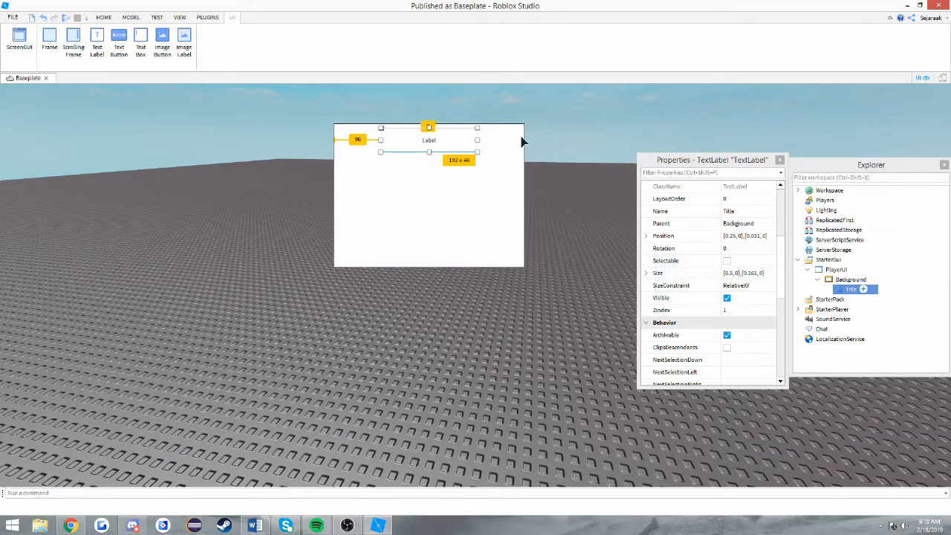
key(ctrl+z)
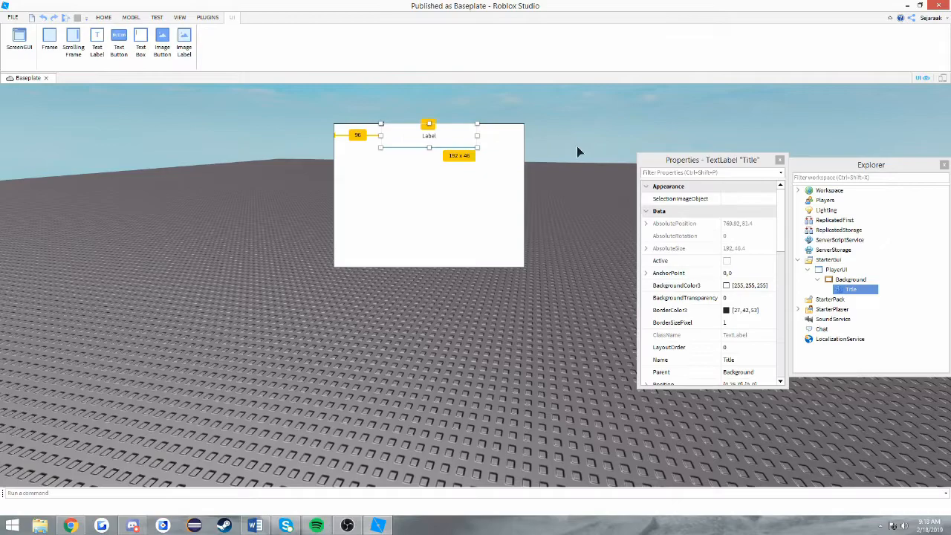
scroll(721, 289, down, 10)
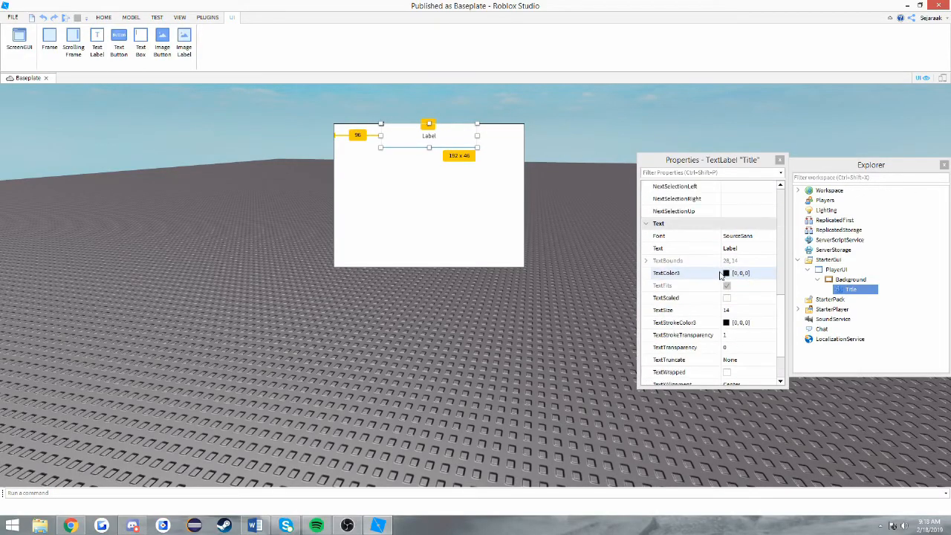
scroll(721, 275, down, 1)
scroll(722, 274, up, 3)
scroll(724, 273, down, 3)
scroll(723, 273, up, 6)
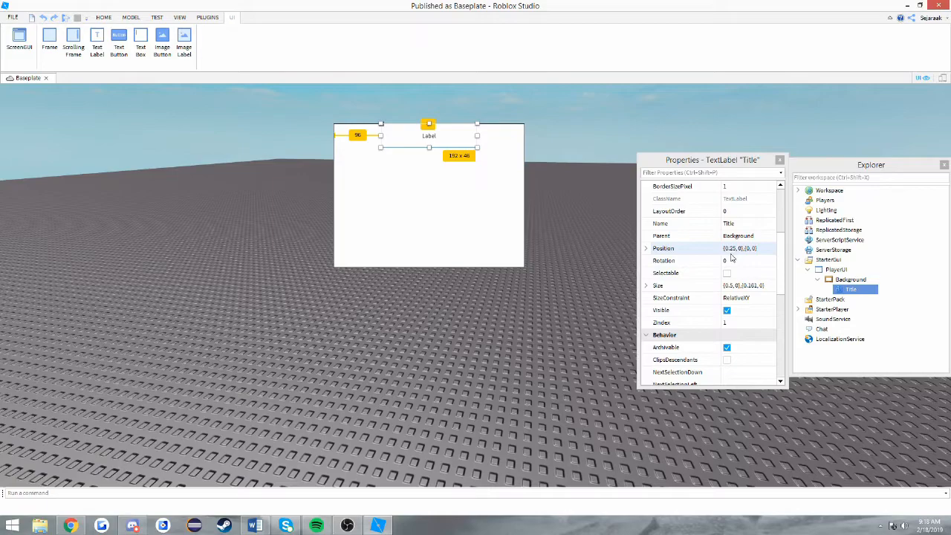
drag(451, 135, 452, 138)
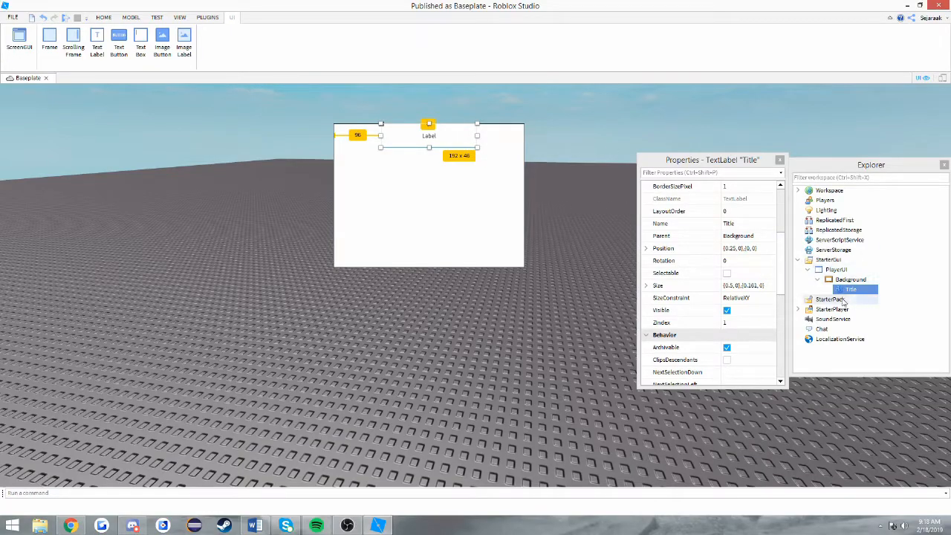
Set the Title label's Text to Store and enable TextScaled.
scroll(749, 298, down, 4)
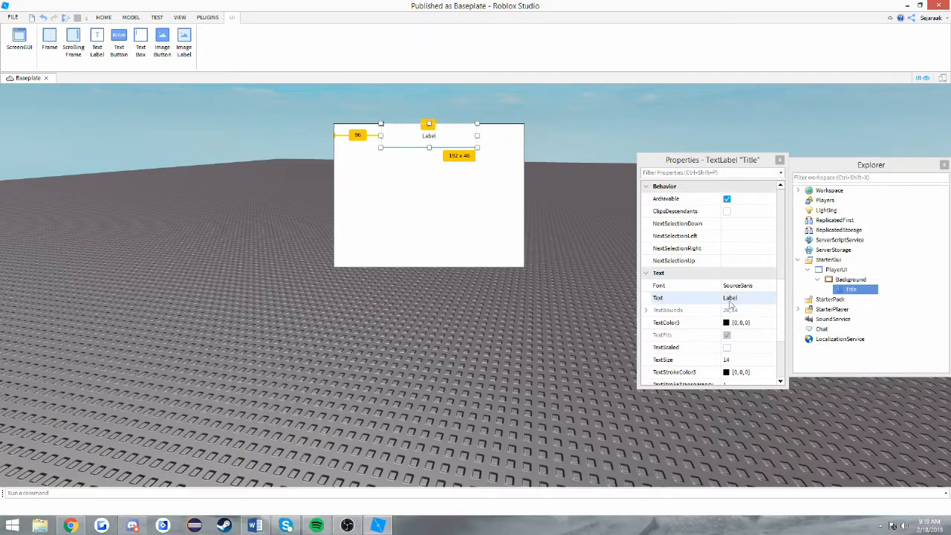
click(736, 304)
text(Store)
key(Return)
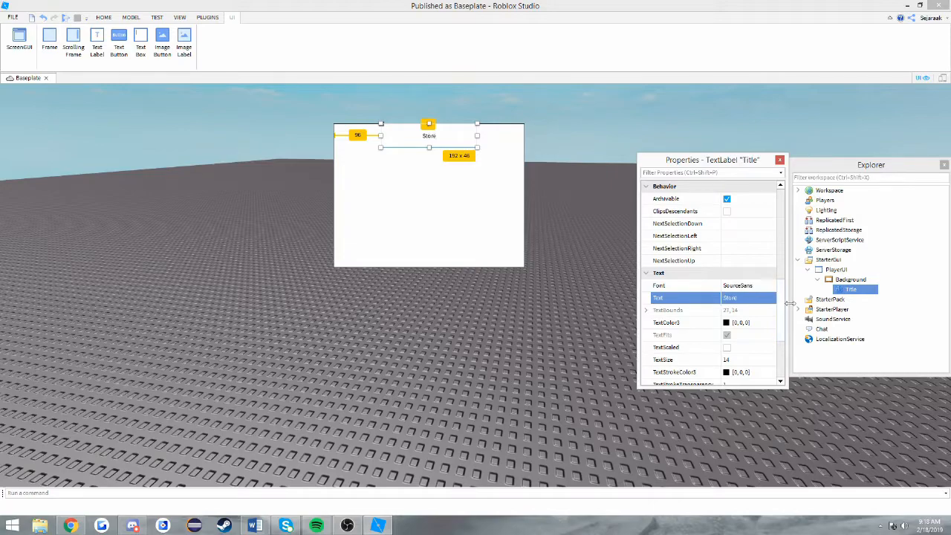
click(728, 348)
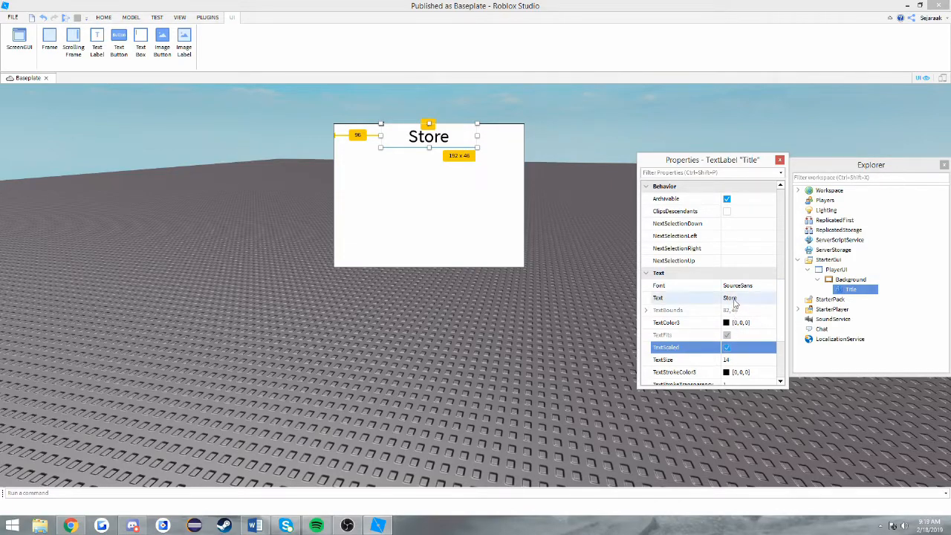
Set the Title label's Font to Antique and adjust the label's height to about 46 px by its lower edge.
drag(429, 148, 475, 137)
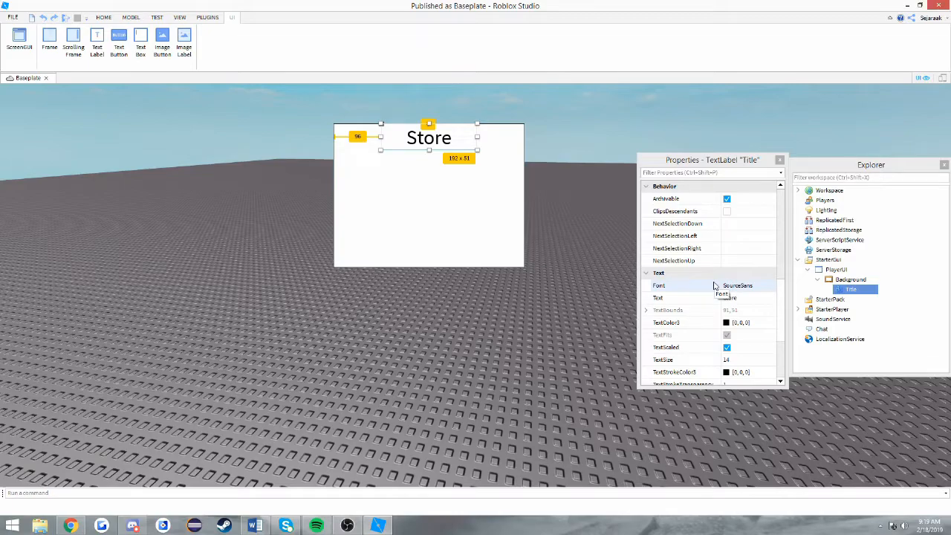
click(725, 286)
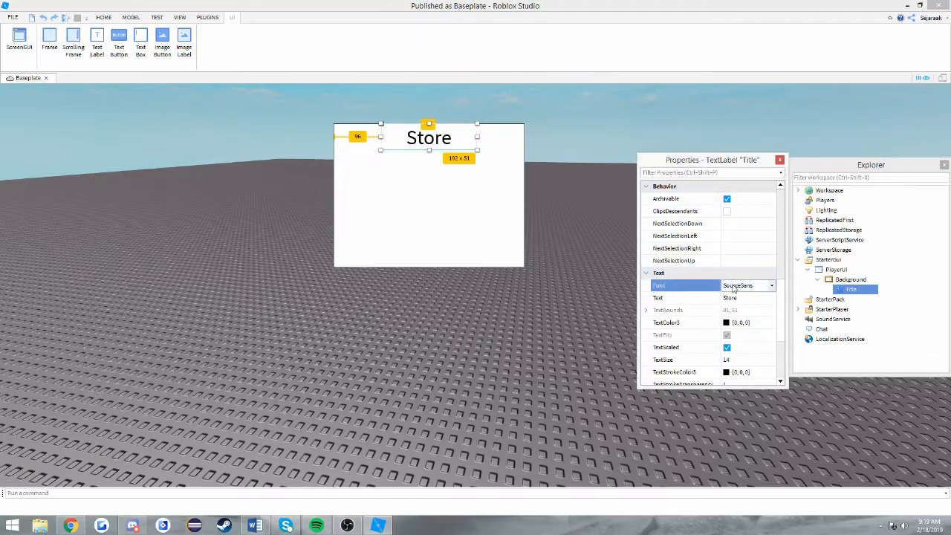
click(732, 286)
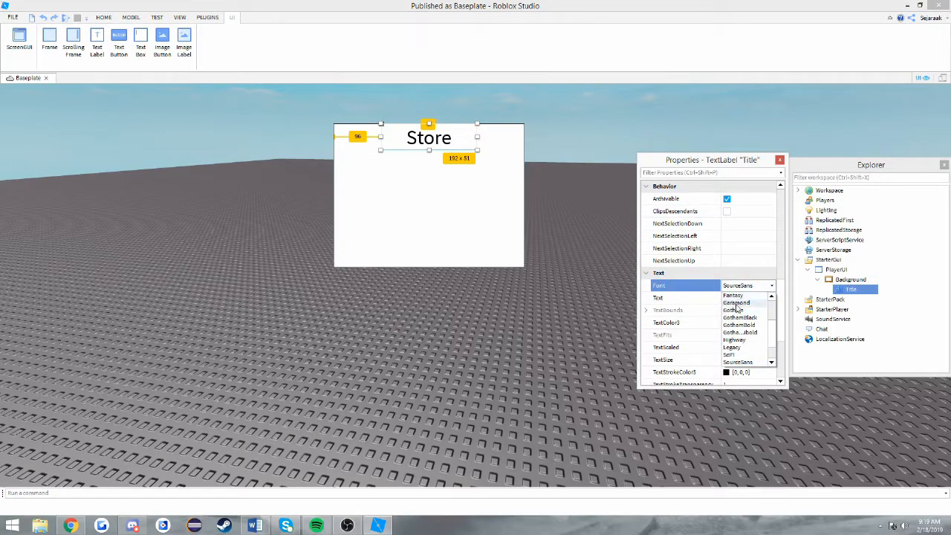
scroll(735, 299, up, 2)
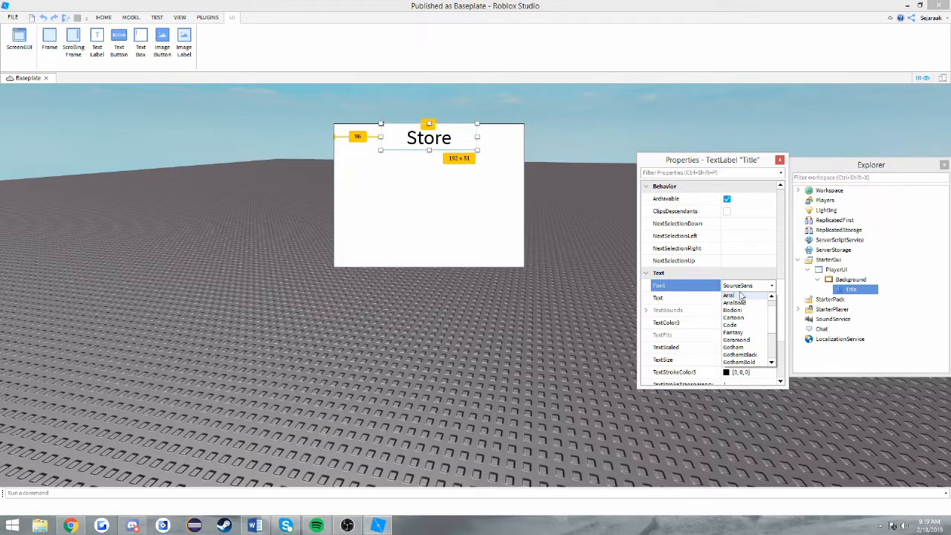
scroll(738, 299, up, 2)
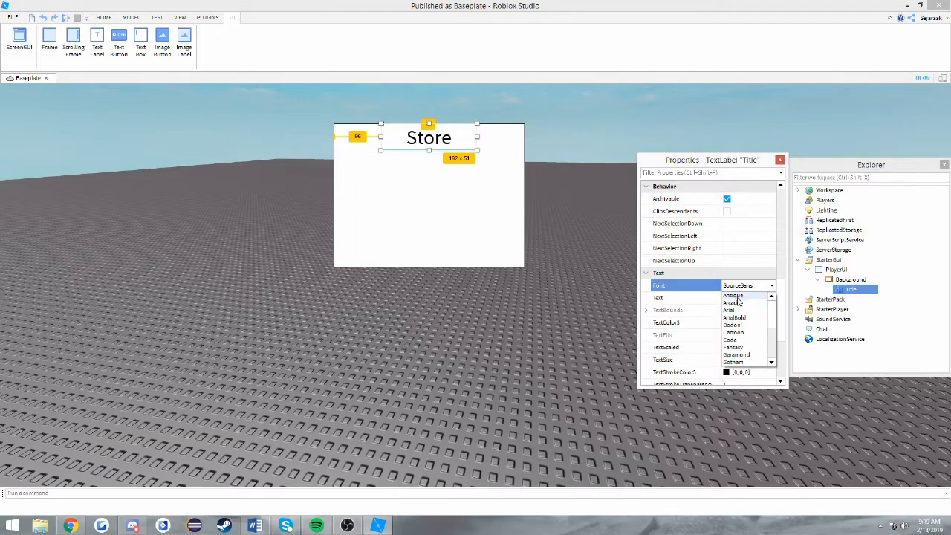
click(738, 296)
drag(430, 150, 430, 148)
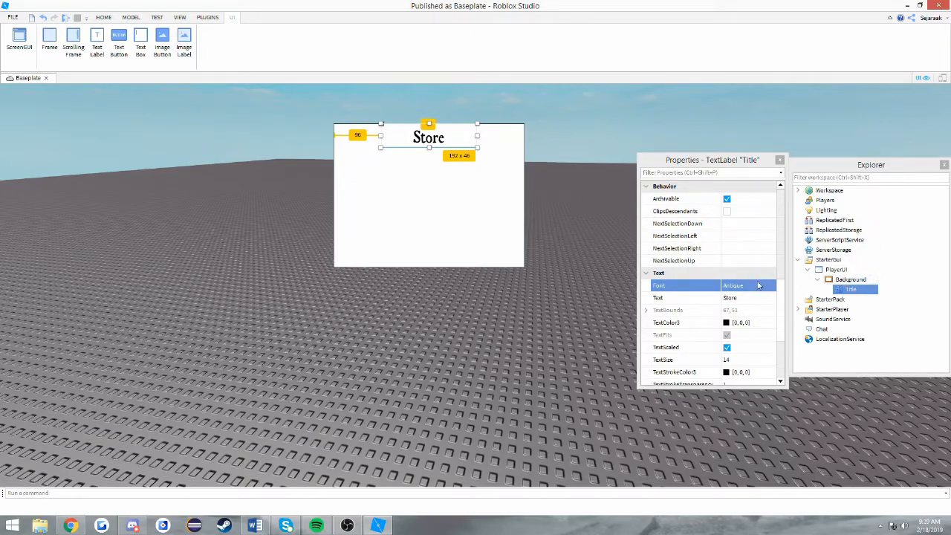
Set the Background frame's BackgroundColor3 to a pale cream, RGB 255, 238, 194.
click(849, 279)
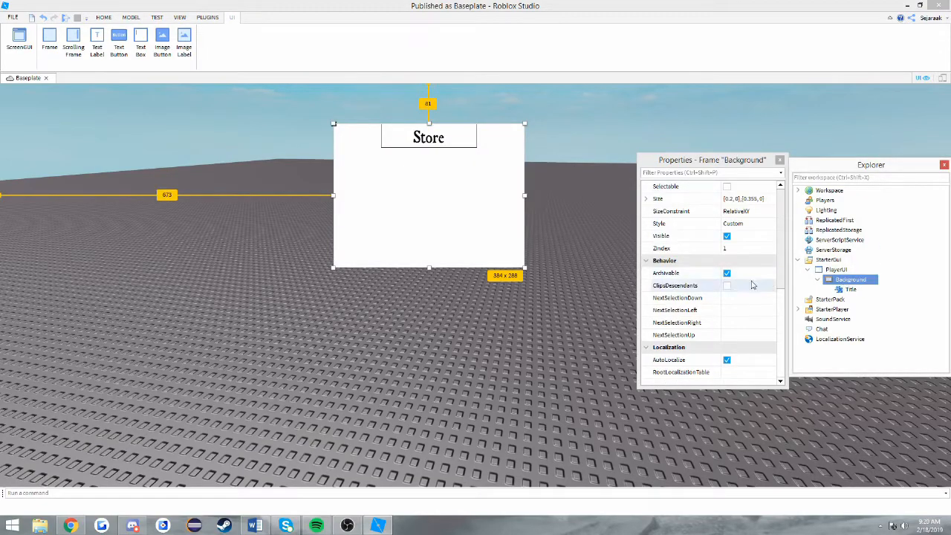
scroll(751, 281, up, 3)
scroll(749, 276, down, 3)
scroll(747, 276, up, 3)
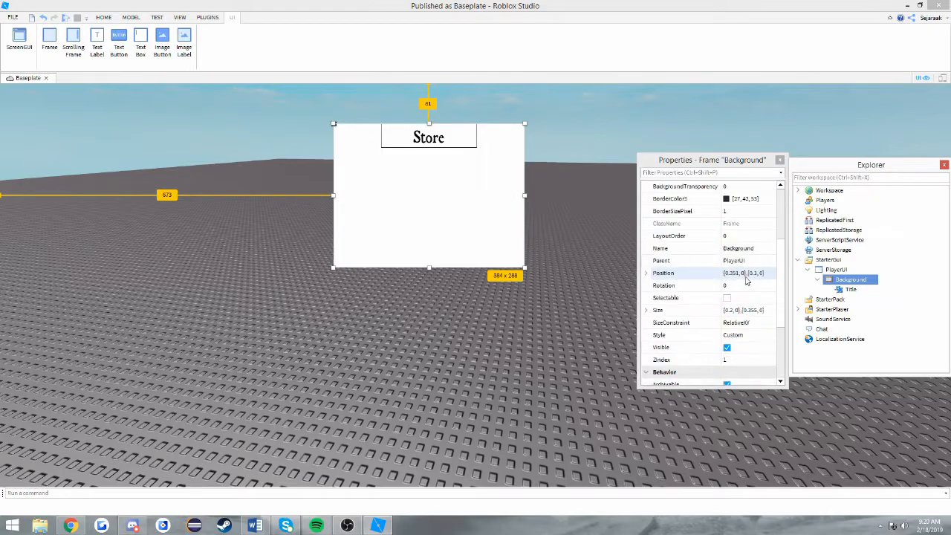
scroll(739, 286, up, 1)
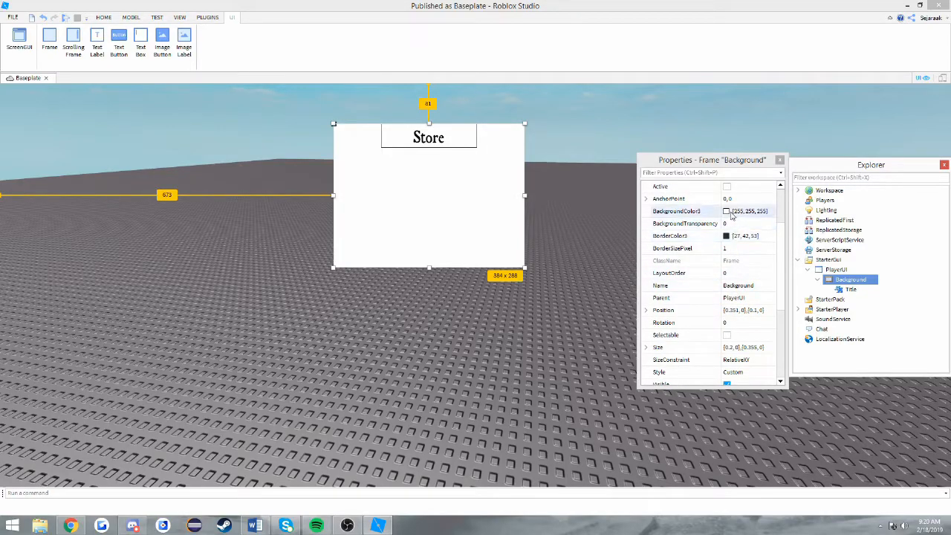
click(728, 212)
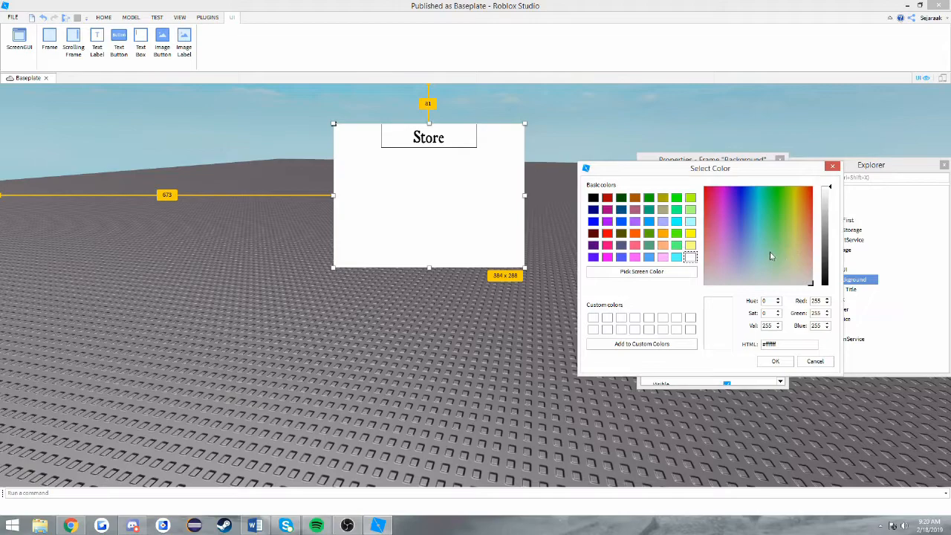
click(690, 244)
click(663, 245)
click(690, 245)
drag(795, 237, 796, 253)
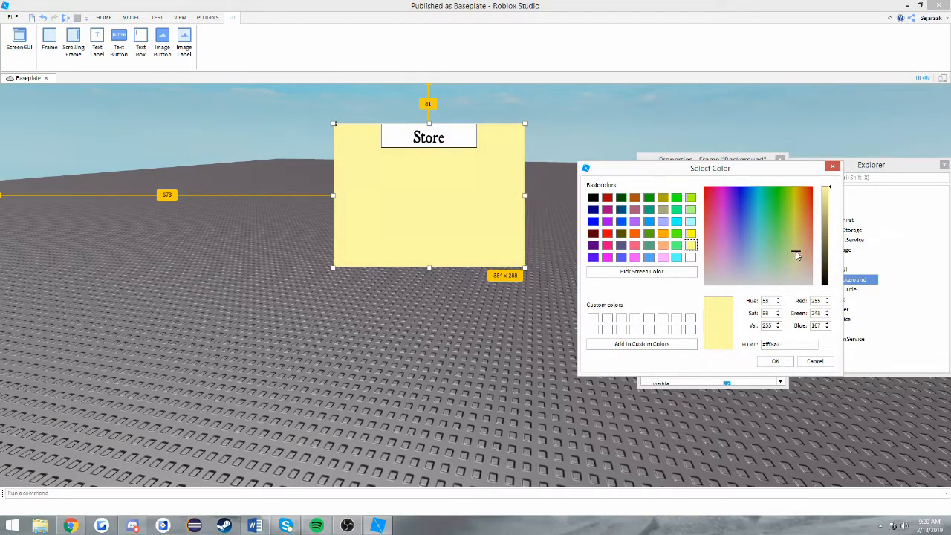
drag(830, 189, 830, 163)
drag(796, 251, 798, 251)
drag(798, 254, 800, 263)
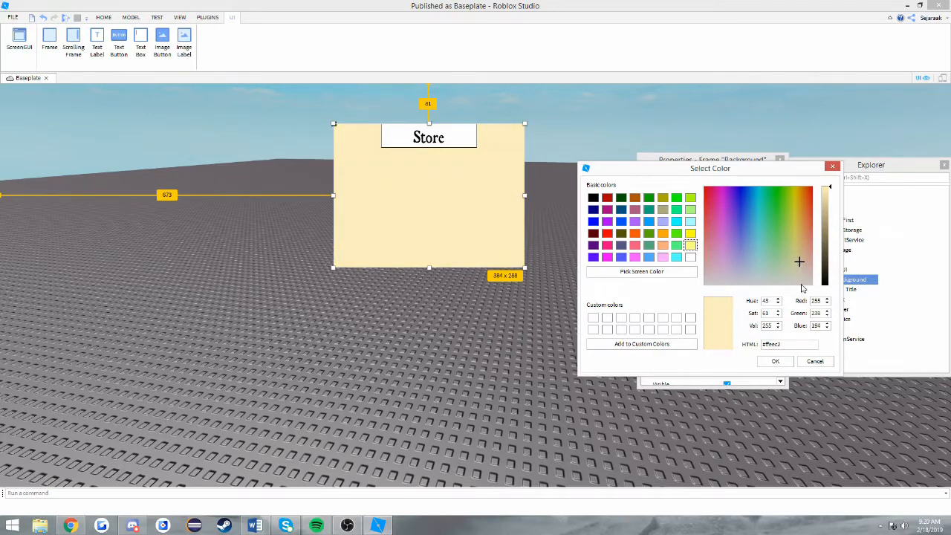
click(776, 362)
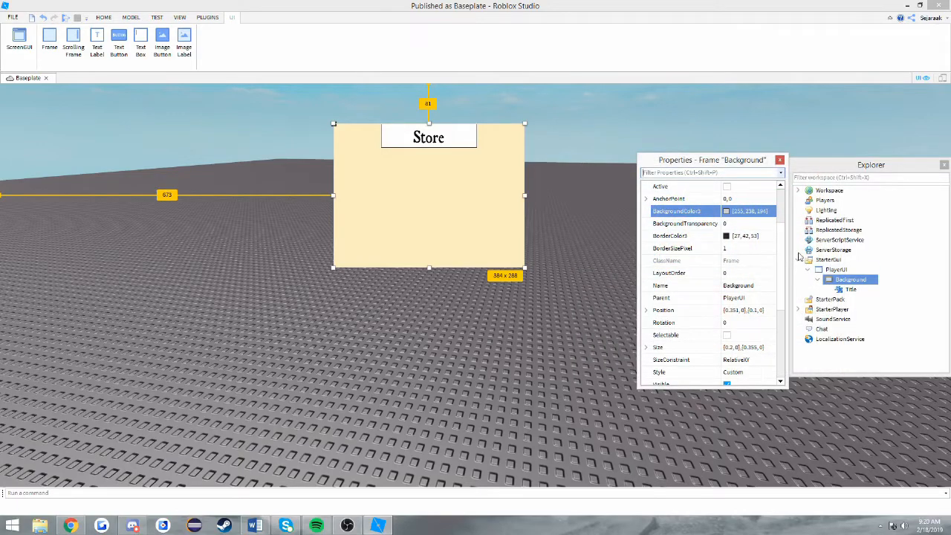
Set the Title label's BackgroundTransparency to 1.
click(849, 290)
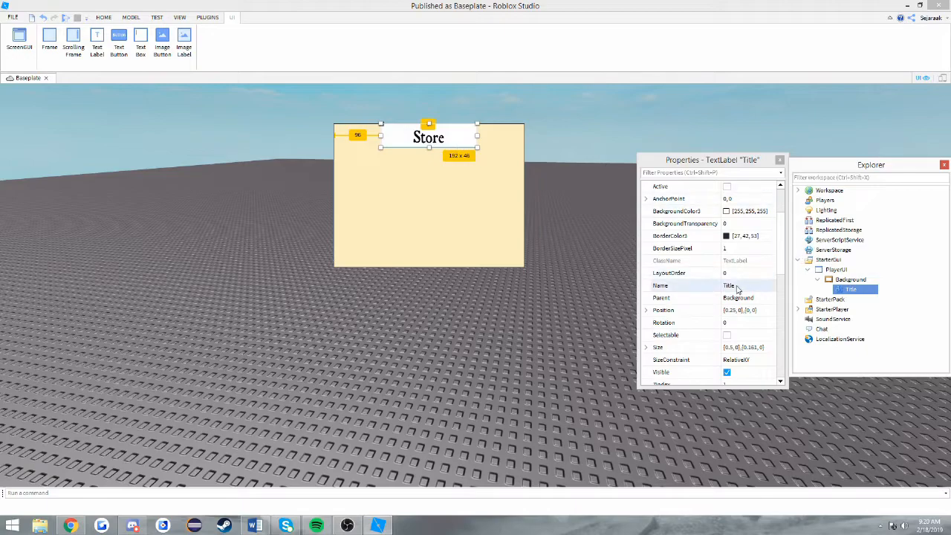
scroll(732, 289, up, 2)
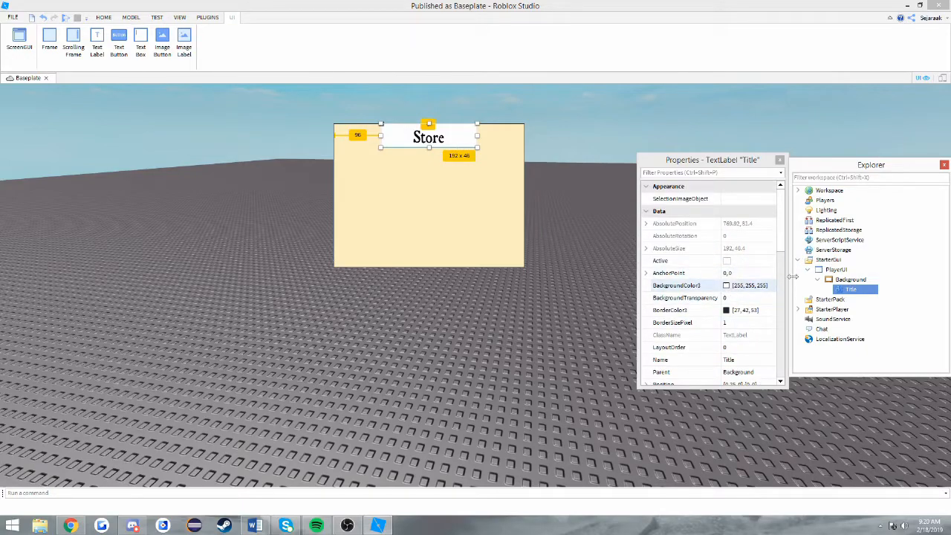
click(744, 298)
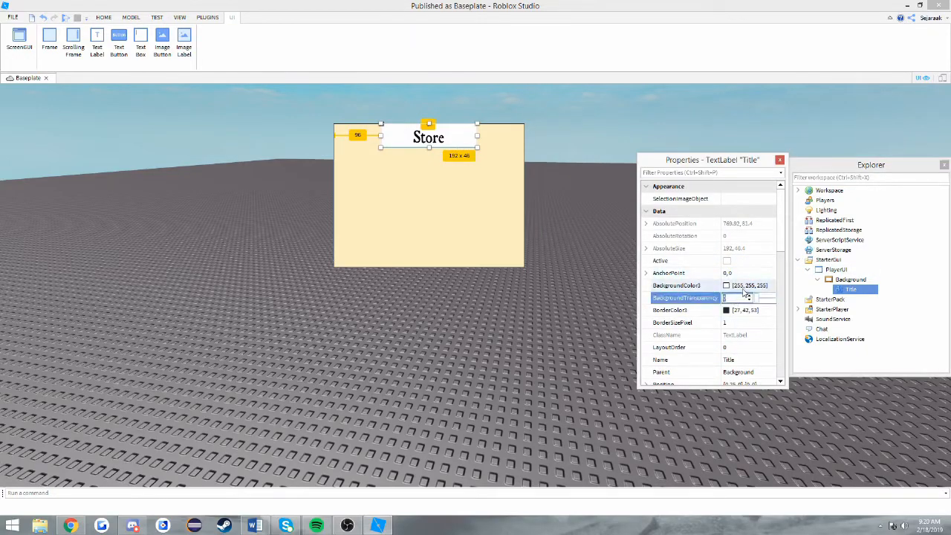
text(1)
key(Return)
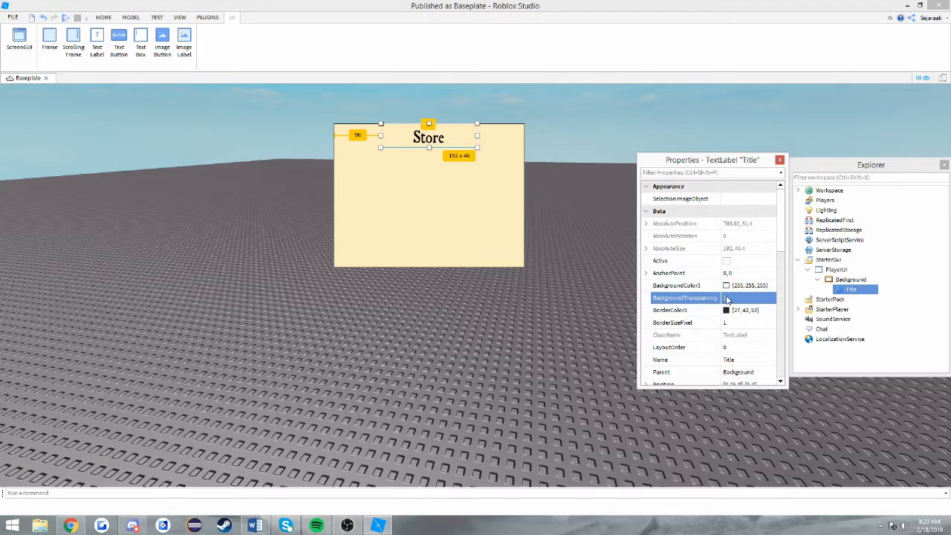
Set the Title label's BackgroundTransparency to 0 and try a light green BackgroundColor3.
click(729, 298)
text(0)
key(Return)
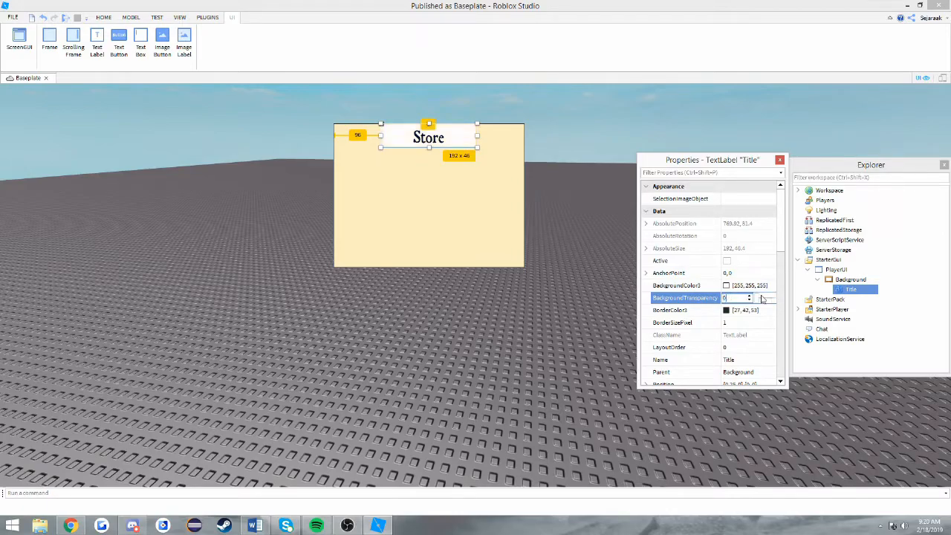
click(726, 286)
mouse_move(773, 244)
mouse_down()
mouse_move(780, 212)
mouse_move(770, 261)
mouse_move(788, 255)
mouse_up()
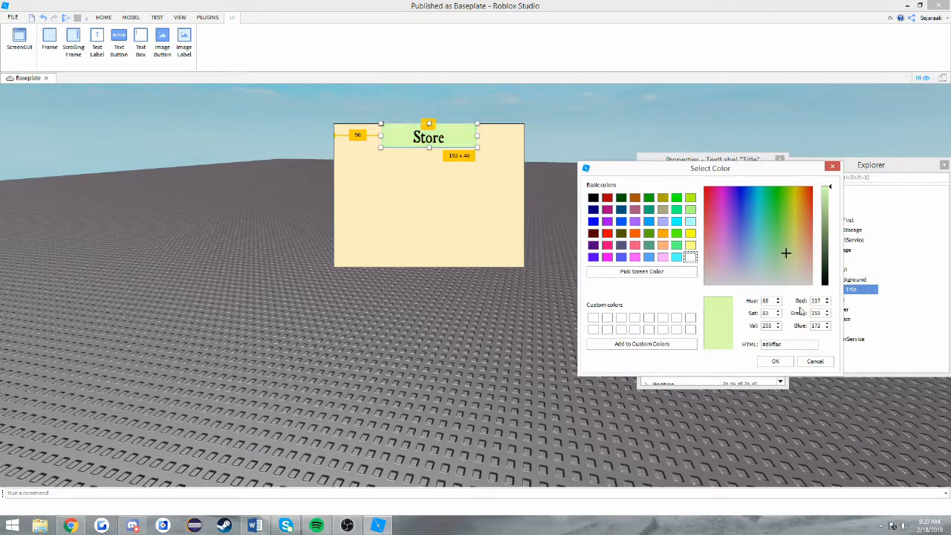
click(815, 362)
Make the Title label's background fully transparent again with a BackgroundTransparency of 1, and deselect the label.
click(741, 322)
click(746, 298)
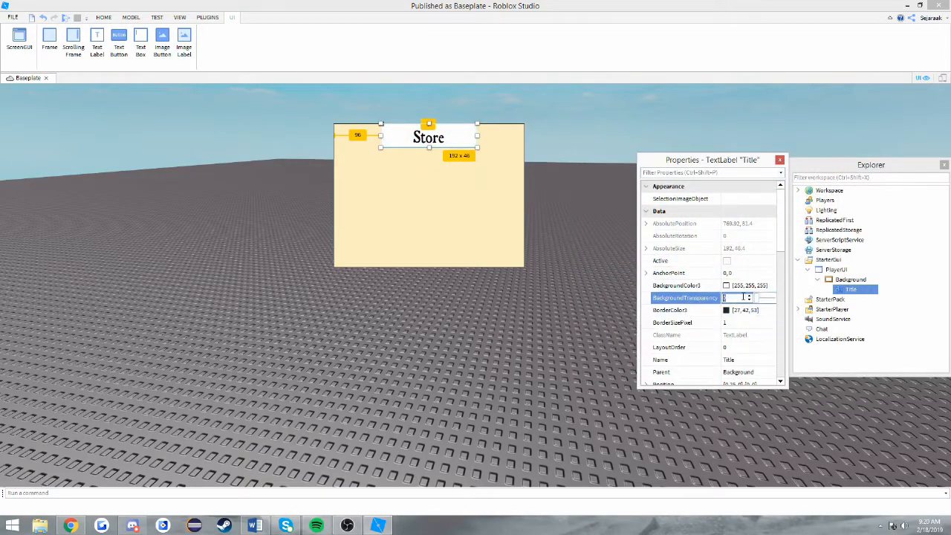
text(1)
key(Return)
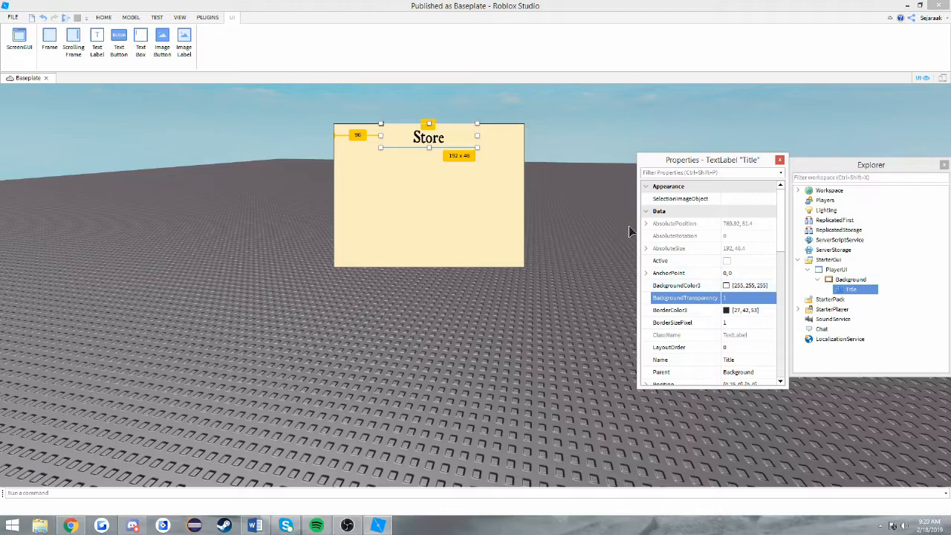
click(603, 134)
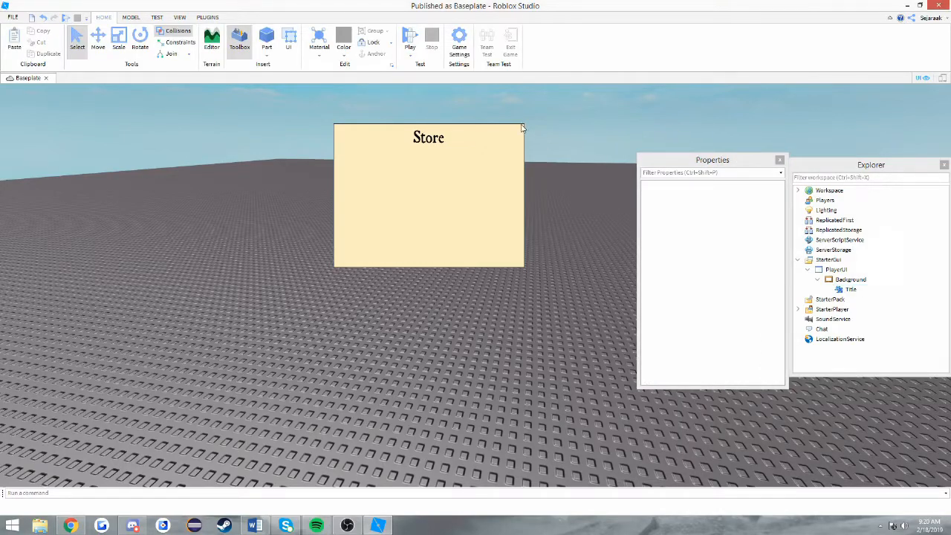
Set the Background frame's BorderSizePixel to 5.
click(851, 280)
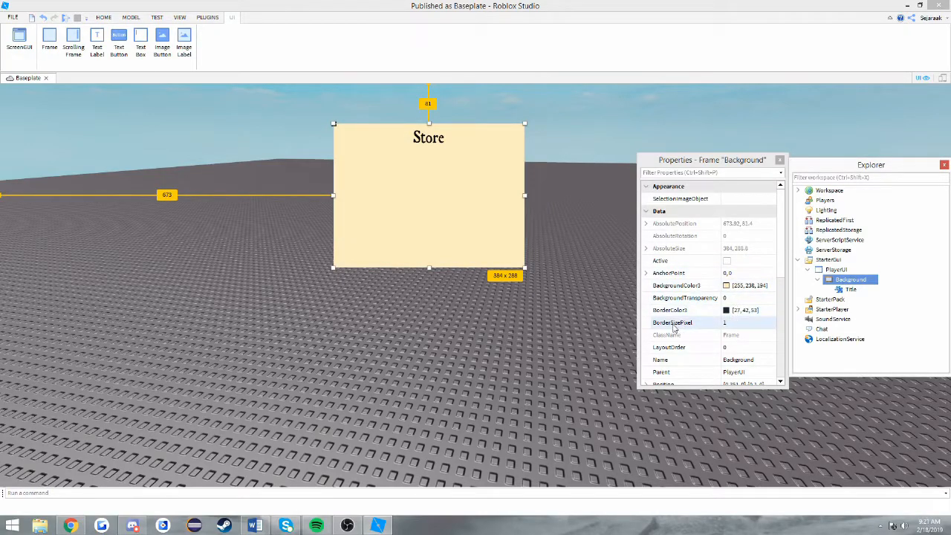
click(733, 324)
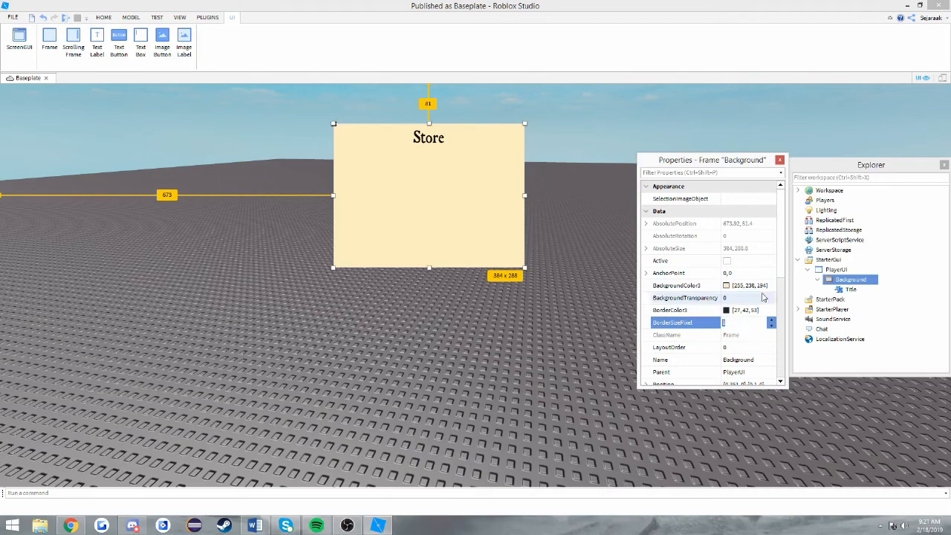
text(0)
click(742, 323)
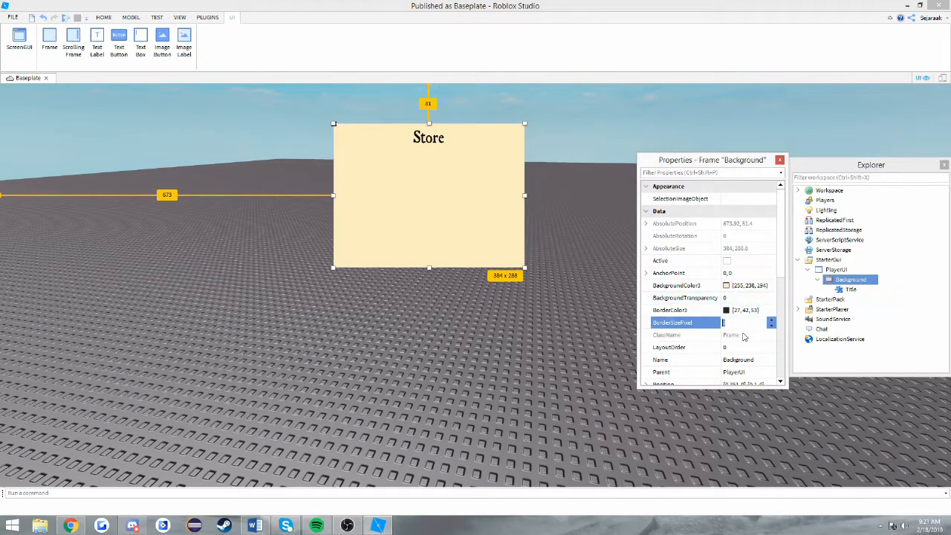
text(5)
key(Return)
Set the Background frame's BorderColor3 to a tan, RGB 188, 167, 102, and deselect the frame.
click(743, 310)
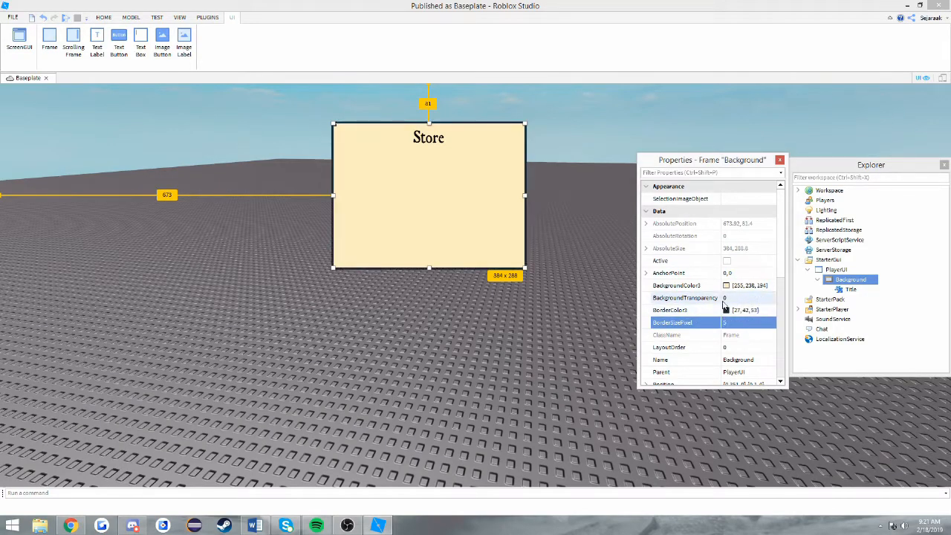
click(771, 310)
click(799, 240)
drag(828, 264, 827, 215)
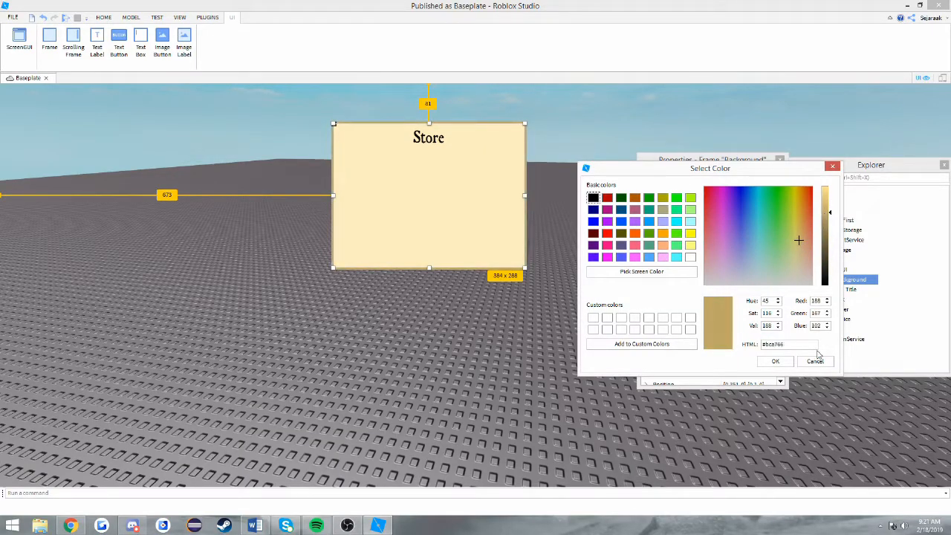
click(777, 361)
click(622, 112)
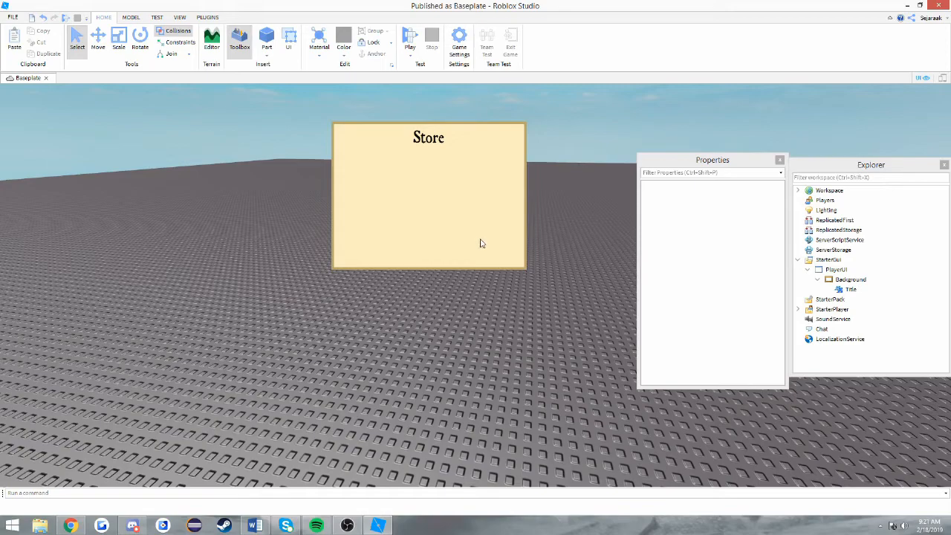
Enlarge the Background frame downward and to the right to about 495 x 501 px, and deselect it.
click(851, 289)
click(851, 279)
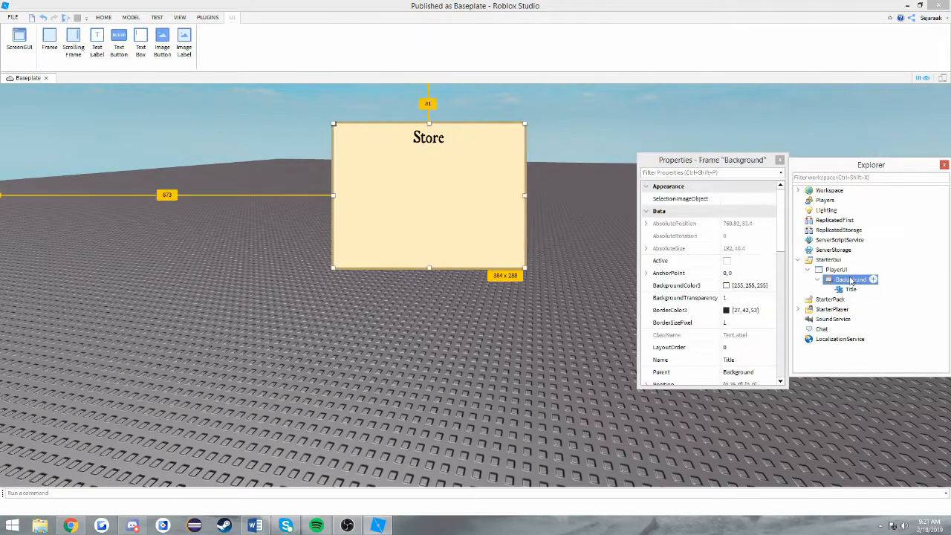
drag(428, 267, 430, 326)
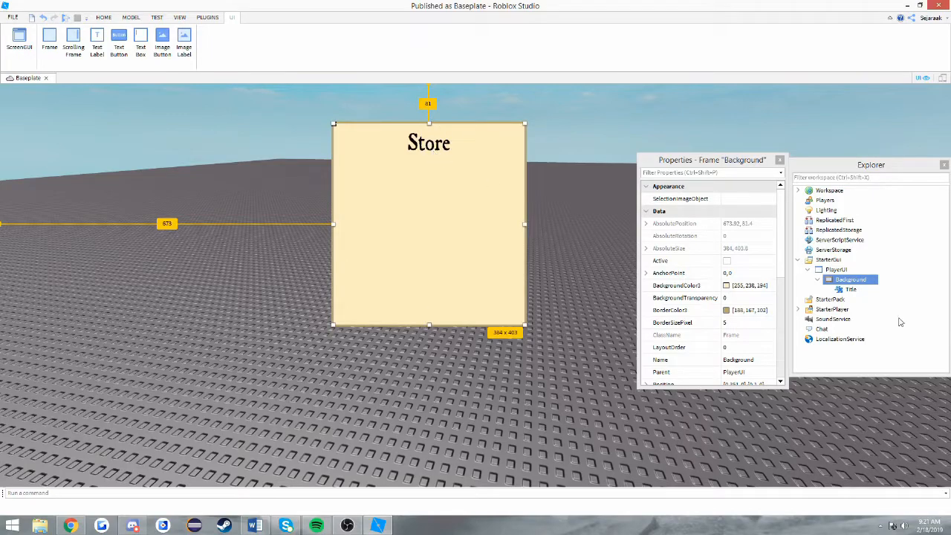
click(851, 289)
click(850, 280)
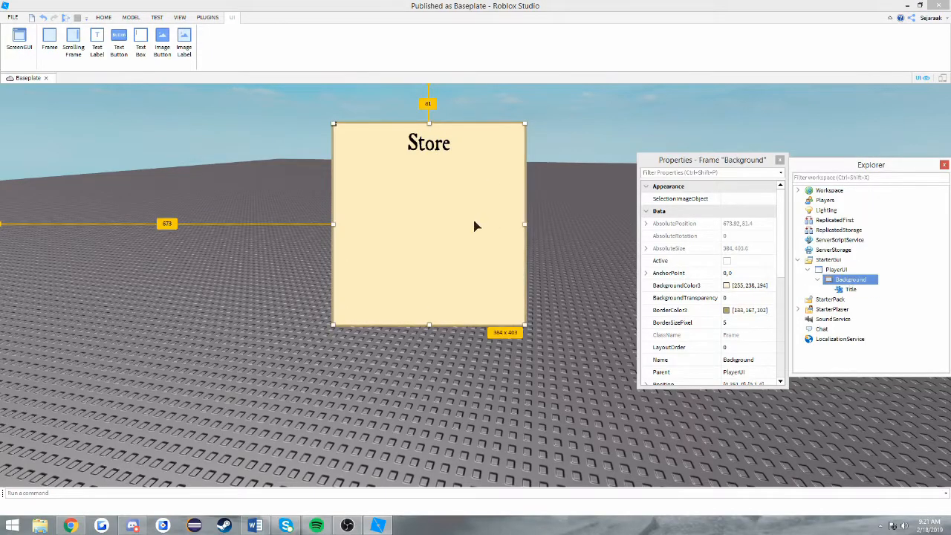
click(434, 327)
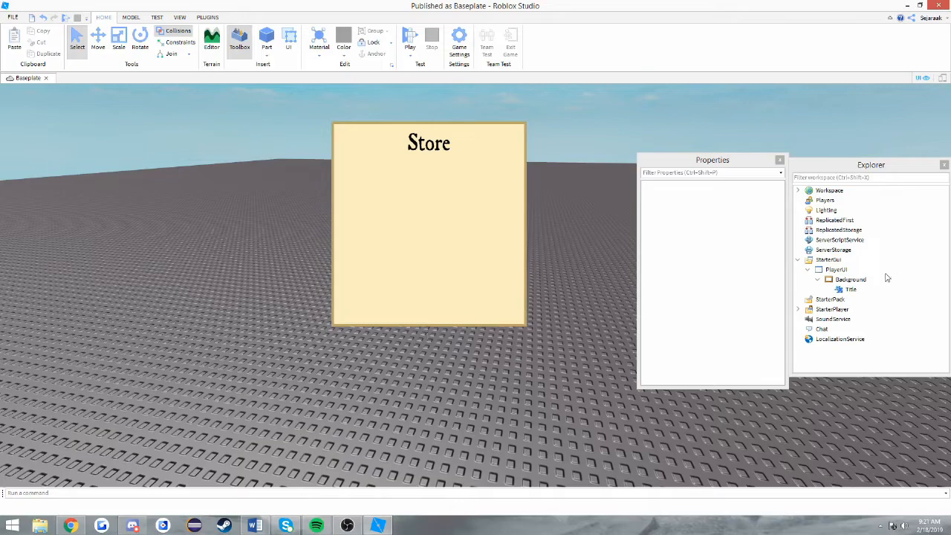
click(851, 279)
drag(429, 324, 580, 374)
click(624, 116)
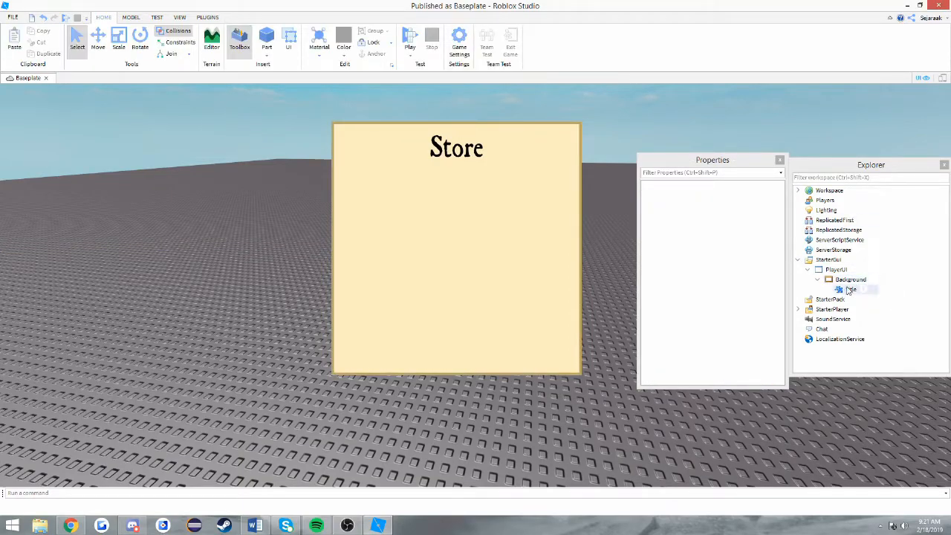
Duplicate the Title label inside the Background frame and rename the copy Gun.
click(853, 289)
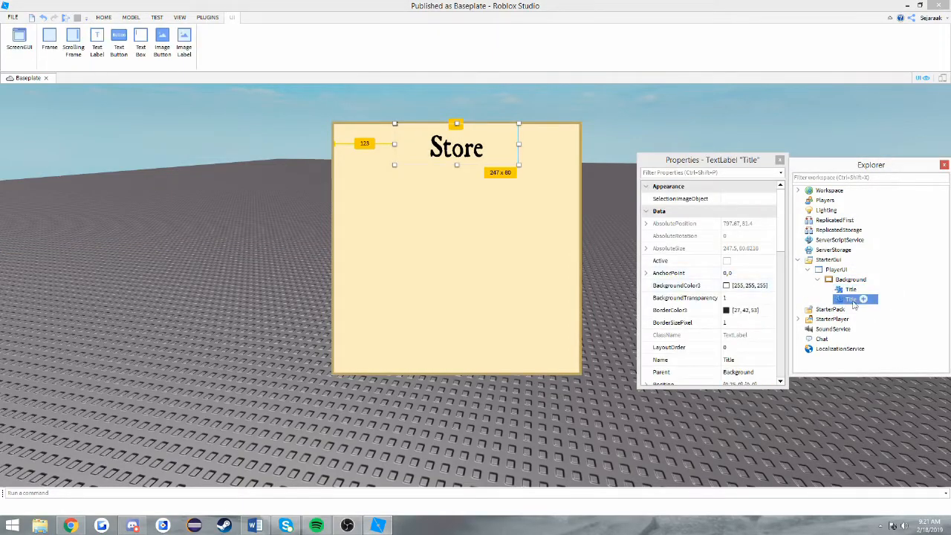
right_click(855, 300)
click(850, 61)
text(G)
key(Return)
Move the Gun label below the title at the frame's left edge and shrink it to about 111 x 48 px.
drag(451, 145, 381, 203)
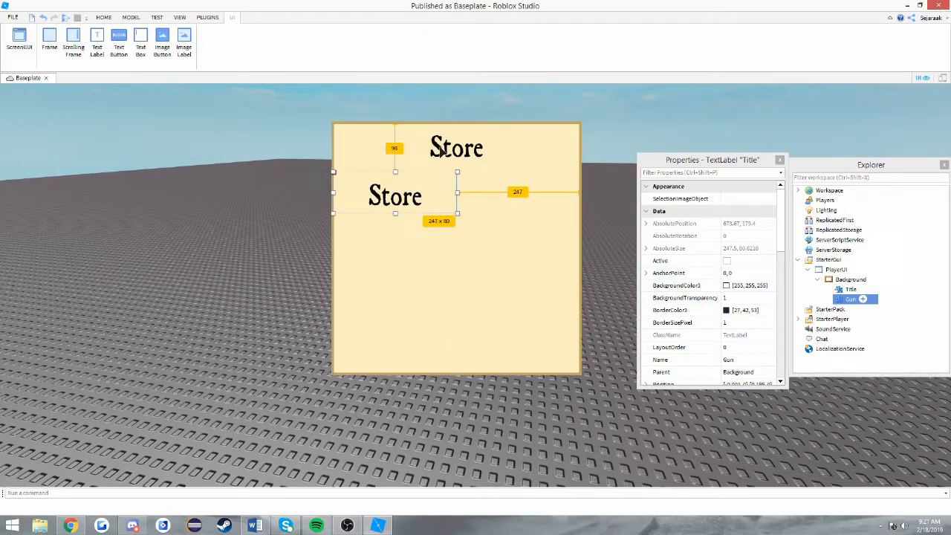
drag(396, 172, 395, 182)
drag(457, 198, 373, 191)
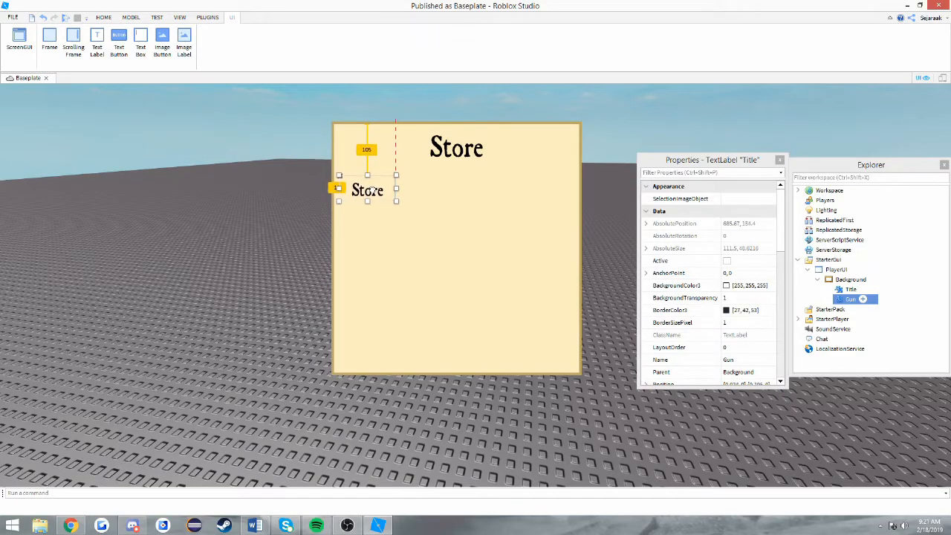
Set the Gun label's Text to Revolver.
scroll(734, 292, down, 8)
click(734, 288)
text(R)
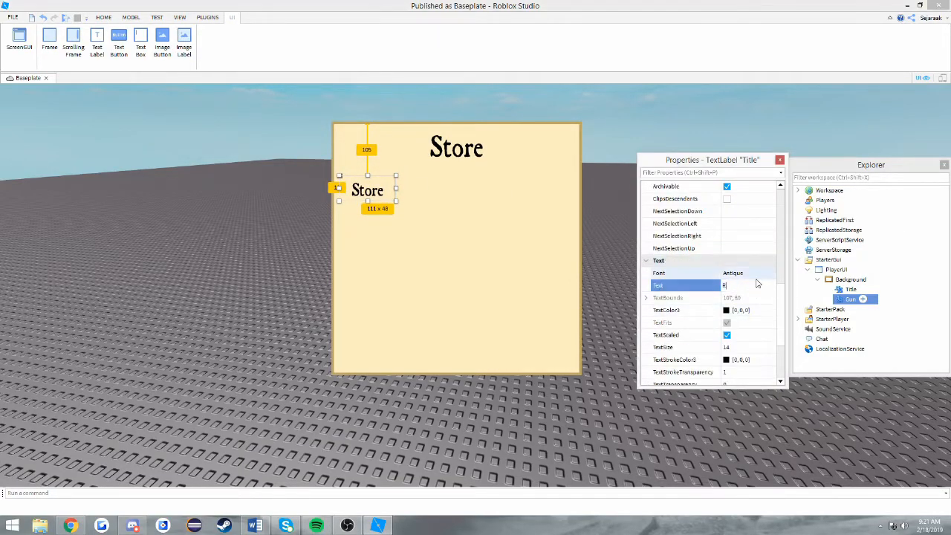
text(evolver)
key(Return)
Set the Gun label's TextColor3 to a dark red, RGB 107, 11, 11, and deselect the label.
click(736, 306)
drag(794, 249, 774, 185)
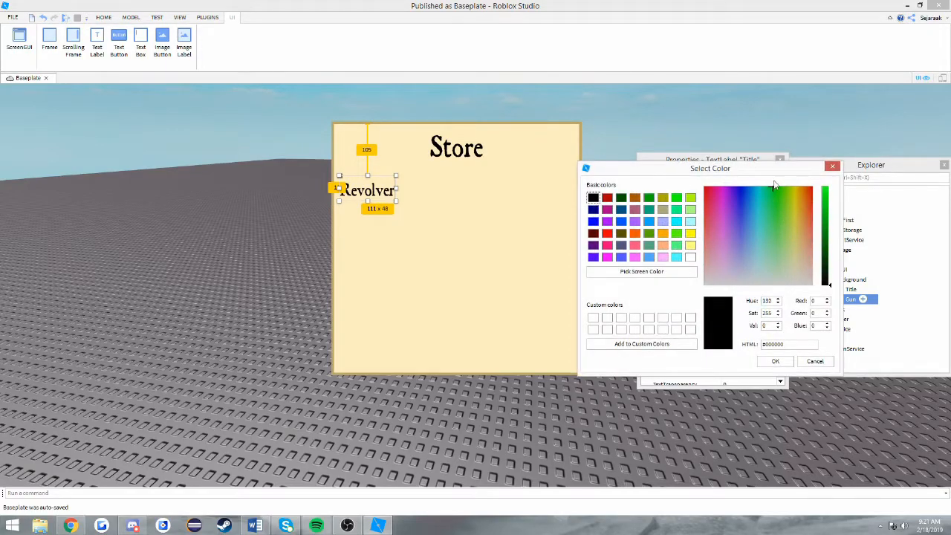
drag(827, 257, 828, 247)
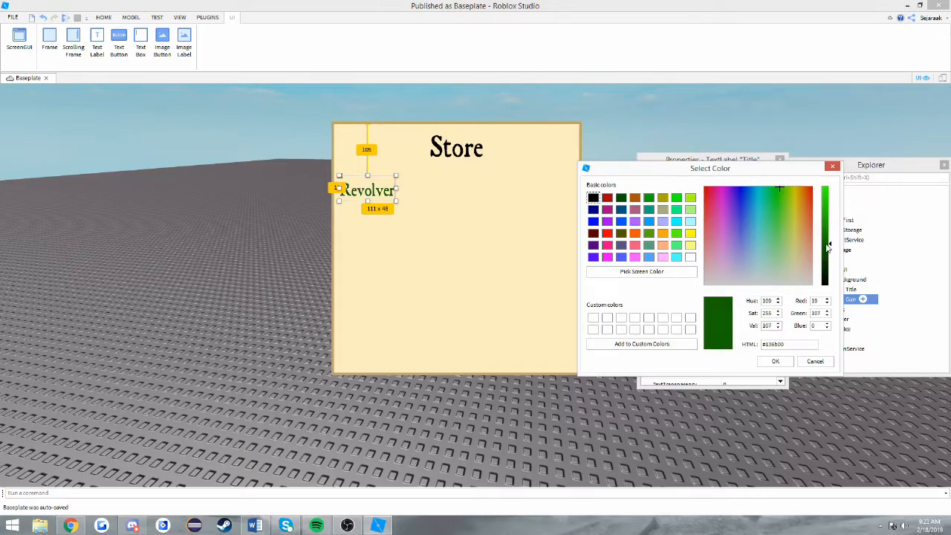
drag(791, 208, 816, 201)
click(775, 361)
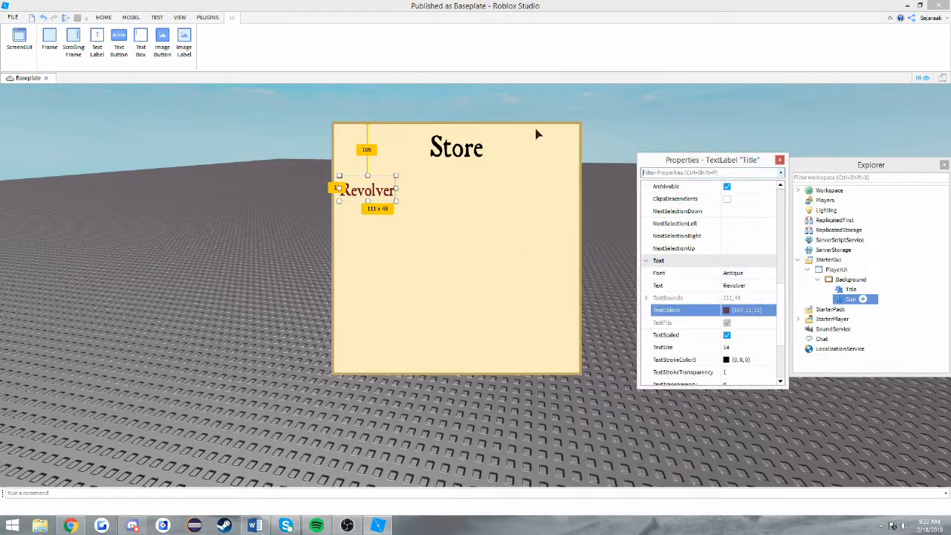
click(669, 102)
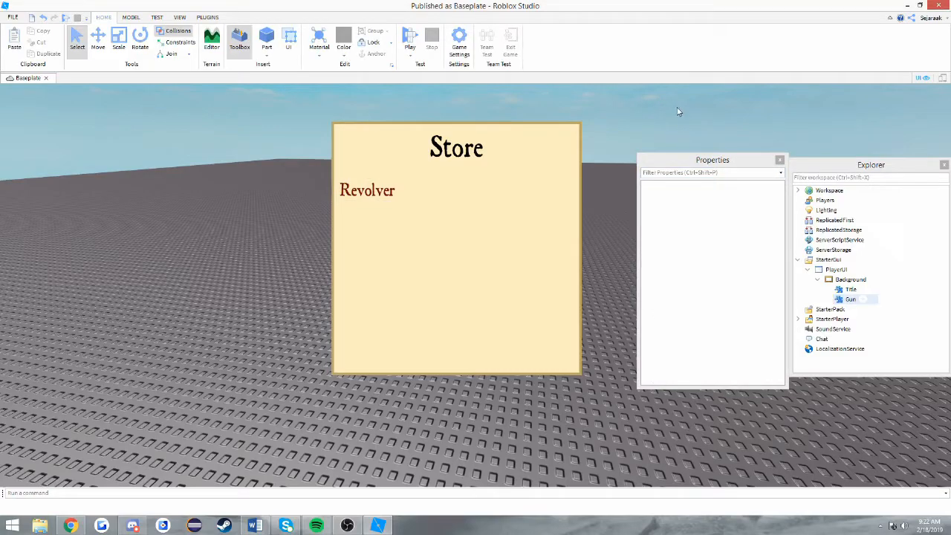
Add an ImageLabel inside the Background frame.
click(871, 280)
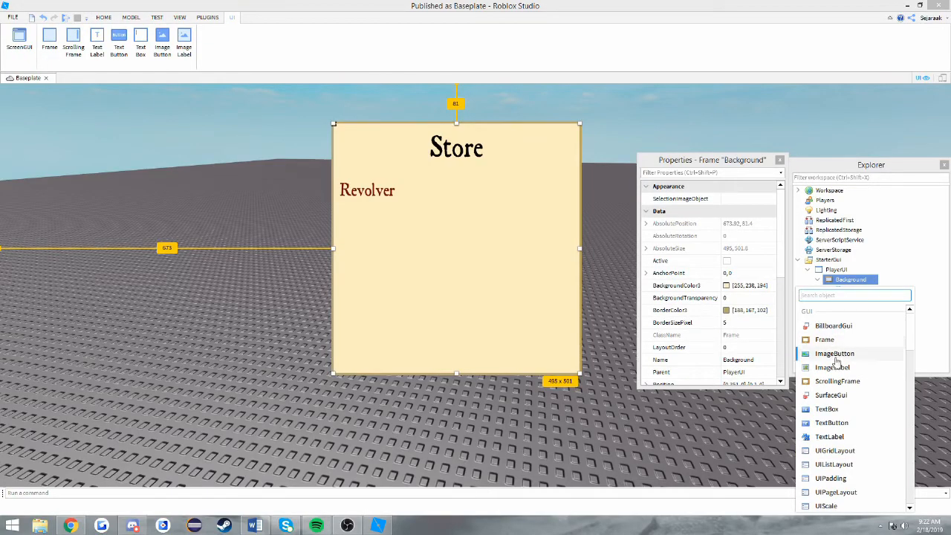
click(835, 367)
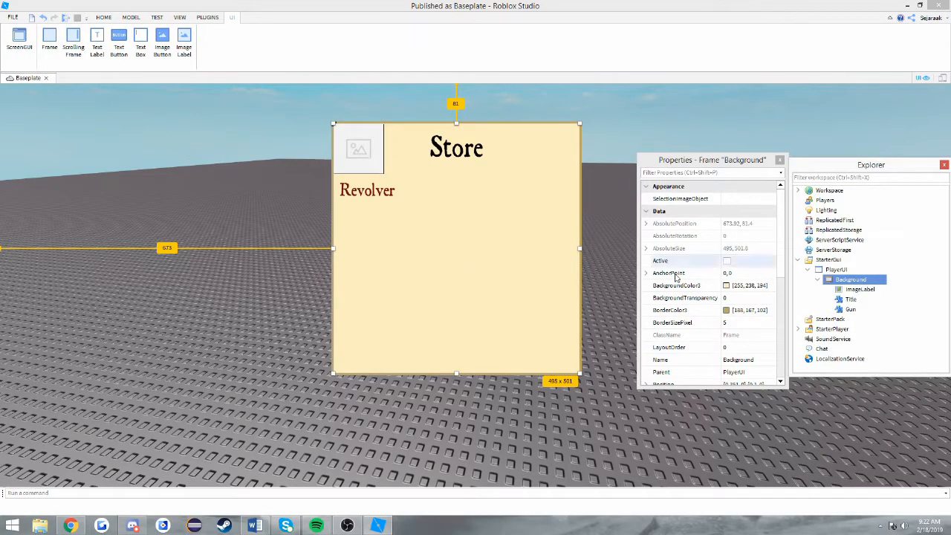
scroll(698, 298, down, 6)
scroll(717, 305, up, 3)
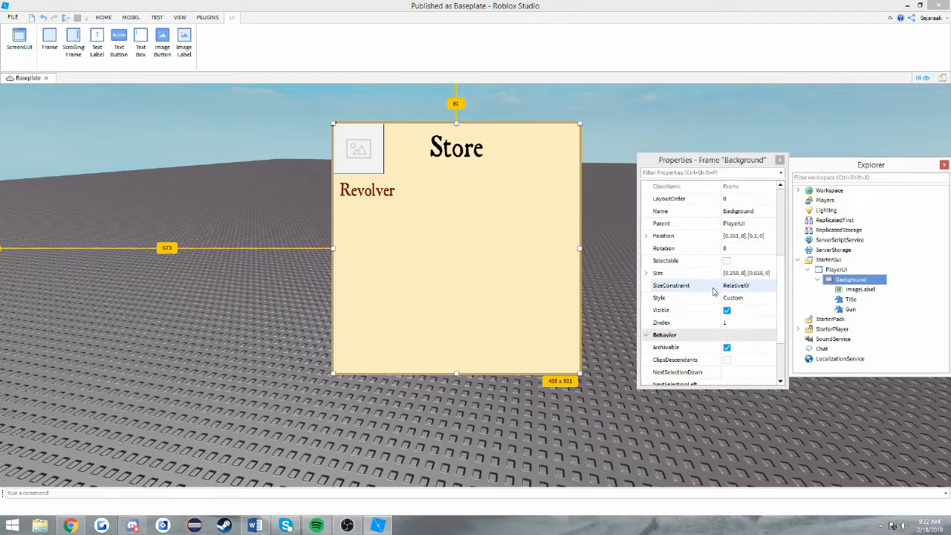
scroll(721, 304, up, 3)
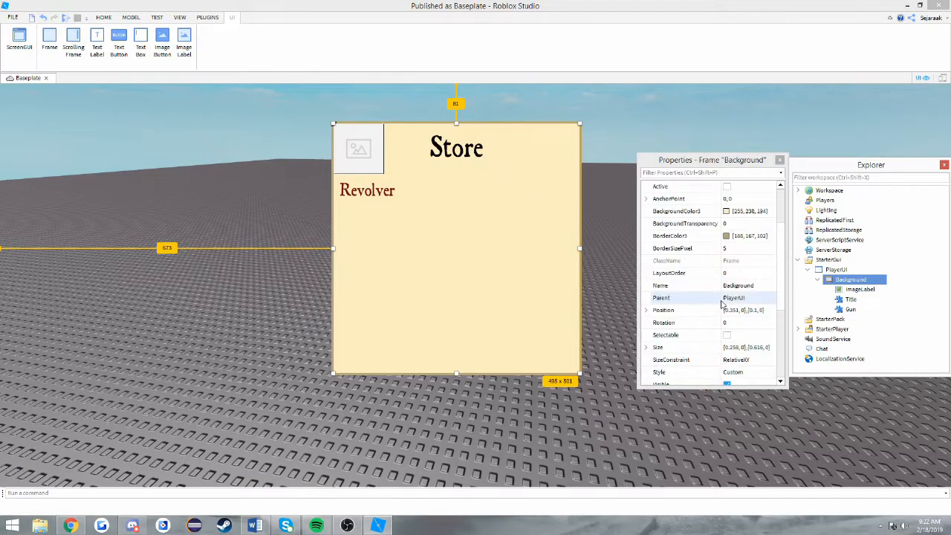
scroll(743, 279, down, 6)
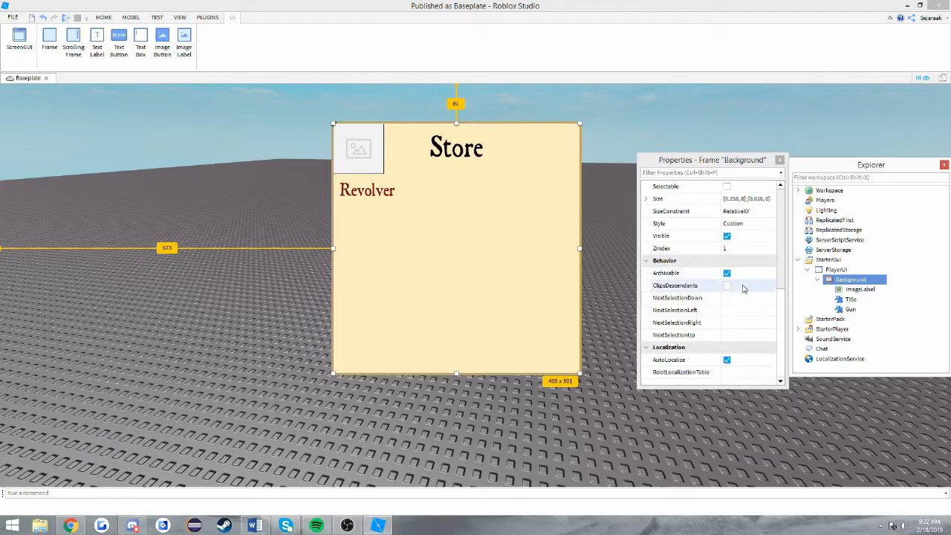
scroll(738, 289, up, 7)
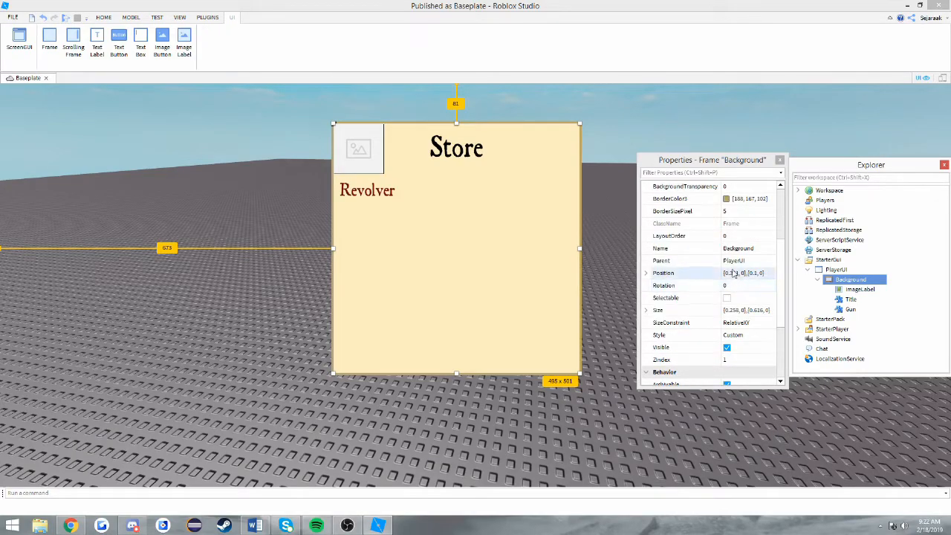
scroll(733, 279, down, 4)
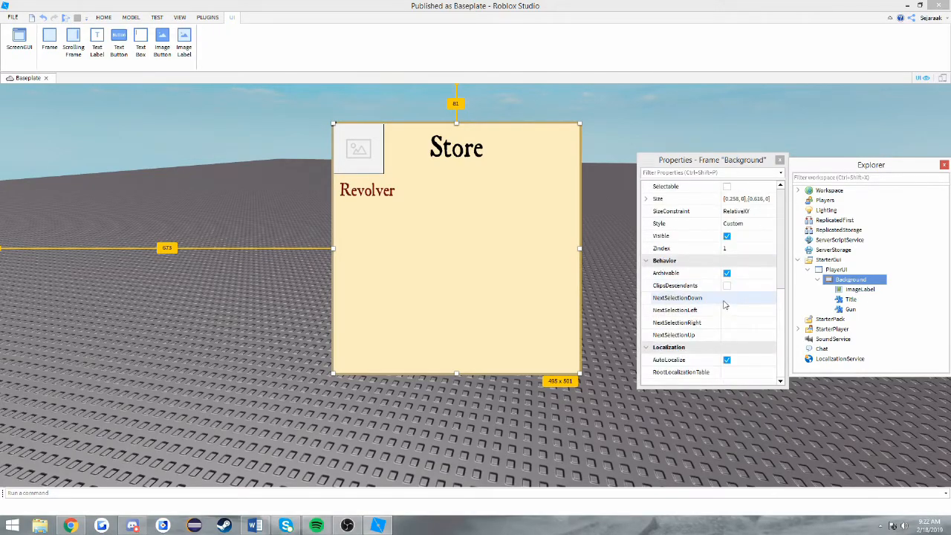
Select the new ImageLabel and open its Image asset ID for editing.
click(860, 289)
scroll(754, 301, down, 3)
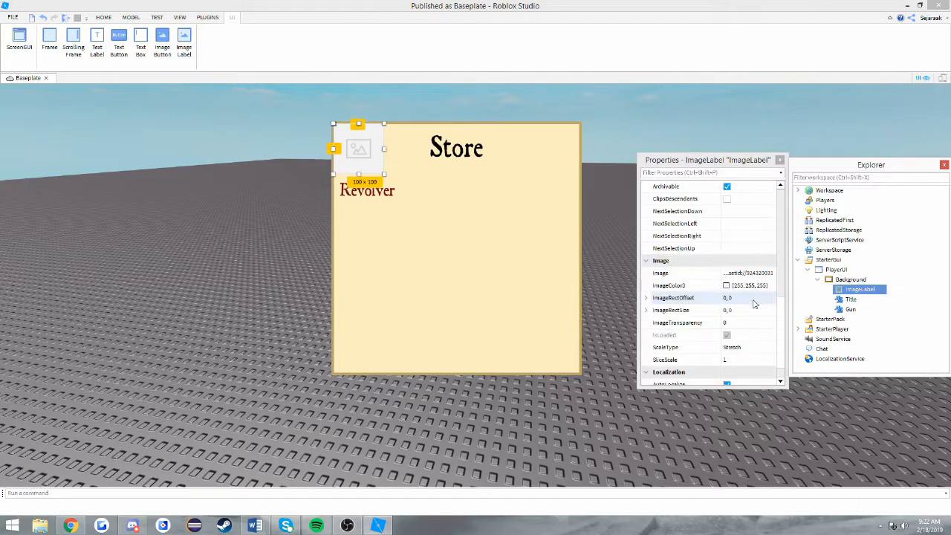
click(738, 273)
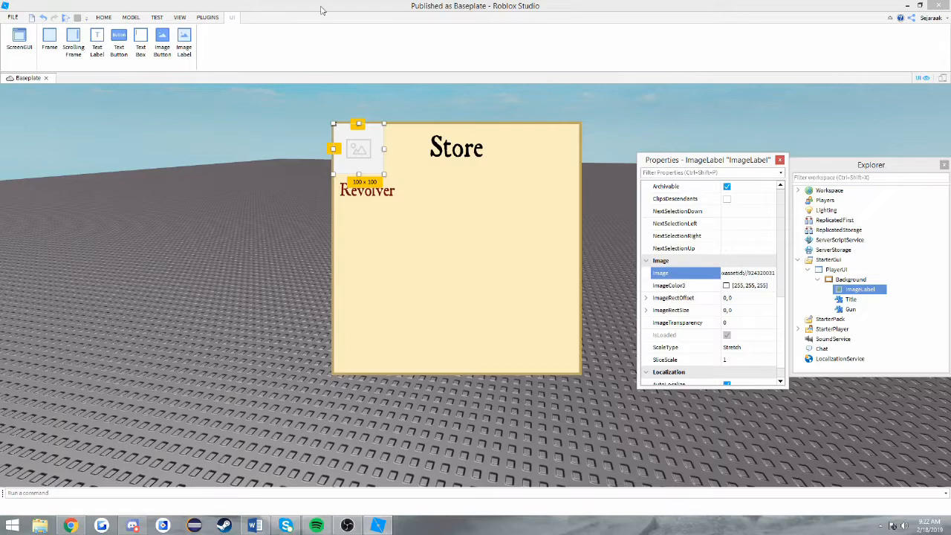
click(752, 272)
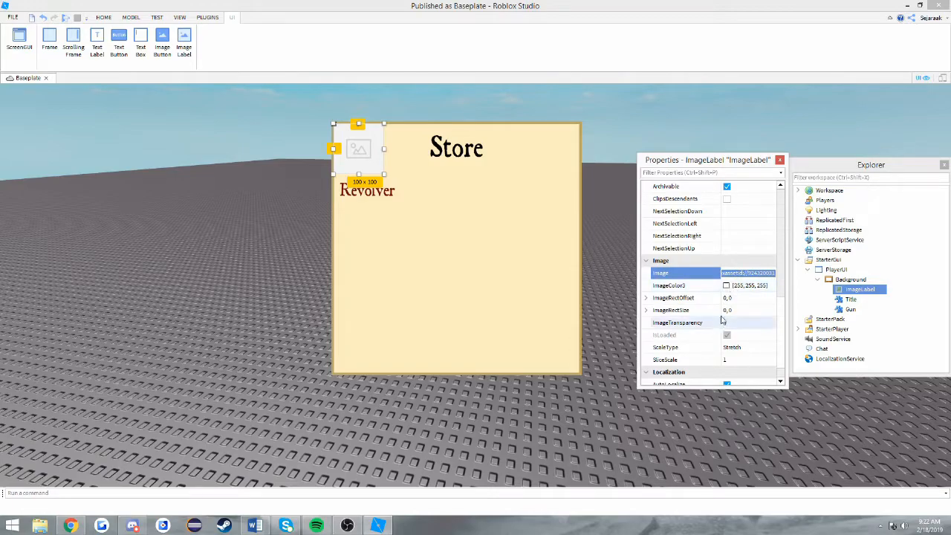
Set the ImageLabel's Size to {0.5, 0},{0.5, 0}, and shrink it to about 112 x 94 px beneath the Revolver label.
scroll(732, 290, up, 5)
click(741, 273)
text(.5, )
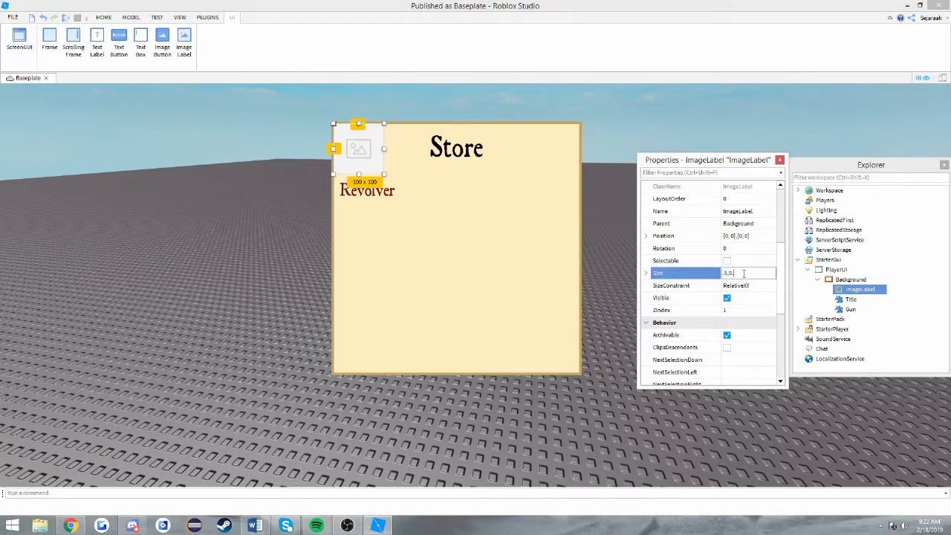
text(0},{0.5, 0)
key(Return)
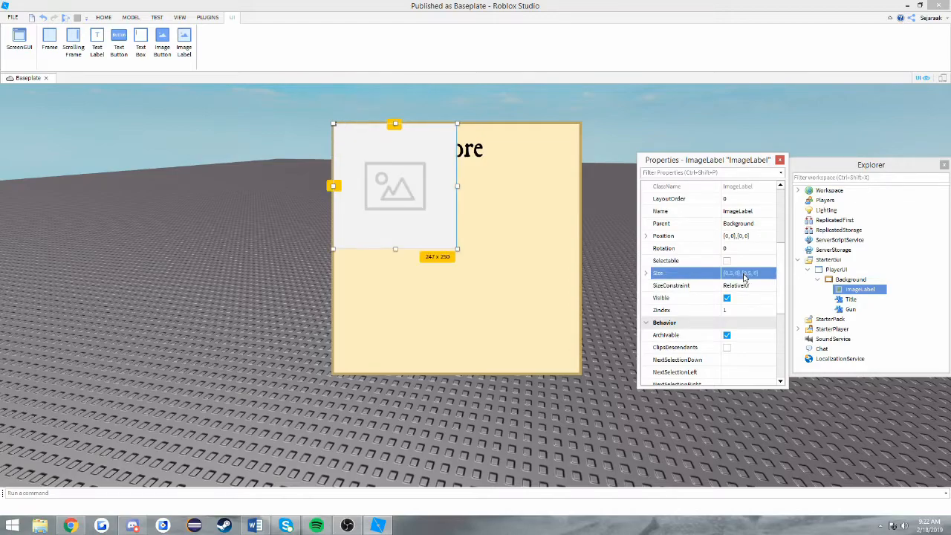
drag(461, 255, 385, 246)
Try to switch the Toolbox to the Images category, and close the Toolbox.
click(101, 17)
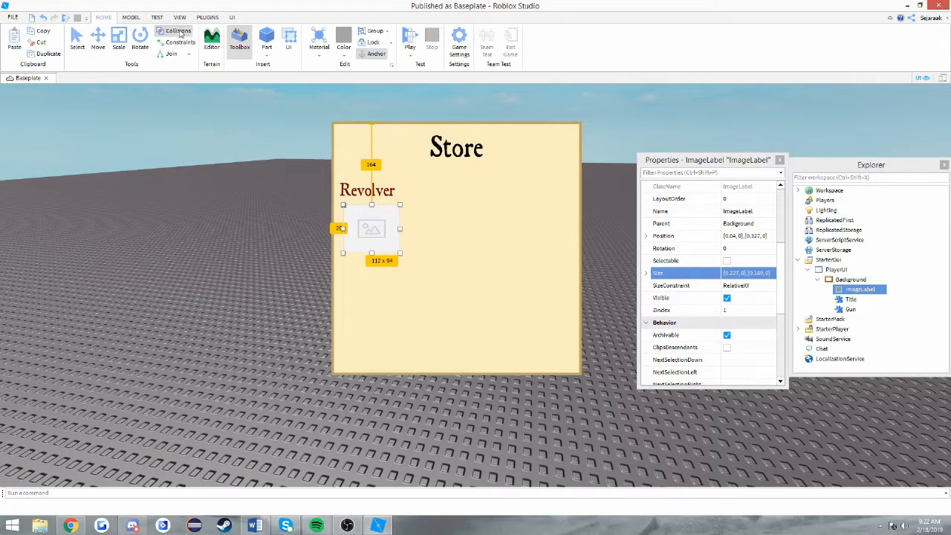
click(239, 41)
click(44, 95)
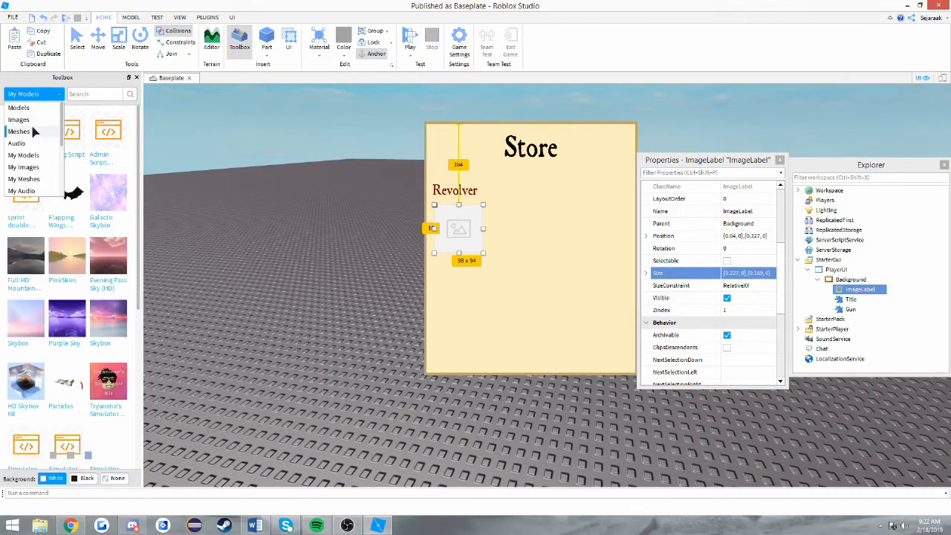
scroll(30, 126, down, 2)
scroll(33, 132, up, 2)
click(60, 141)
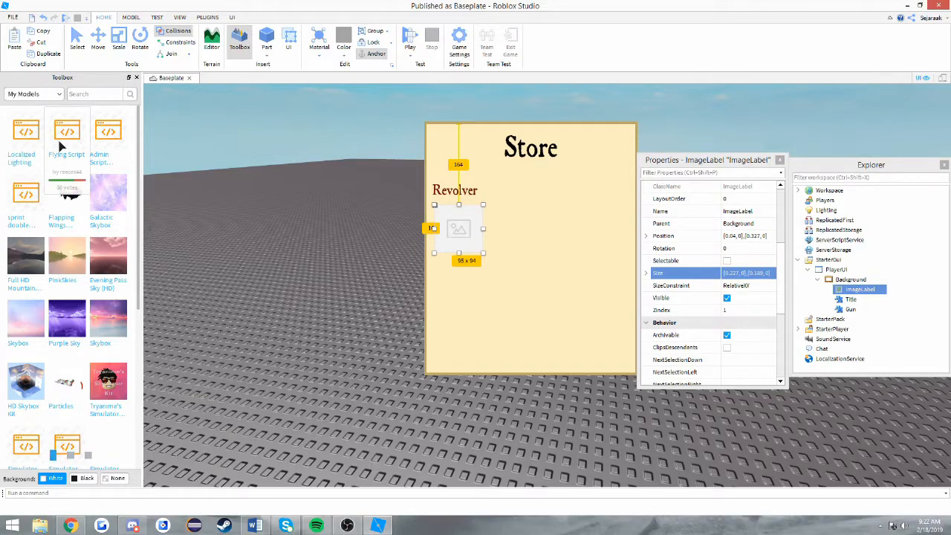
click(42, 97)
click(30, 117)
click(28, 95)
click(20, 118)
click(26, 96)
click(21, 120)
click(23, 96)
click(21, 119)
click(24, 96)
click(22, 120)
click(23, 96)
click(22, 121)
click(34, 96)
click(136, 77)
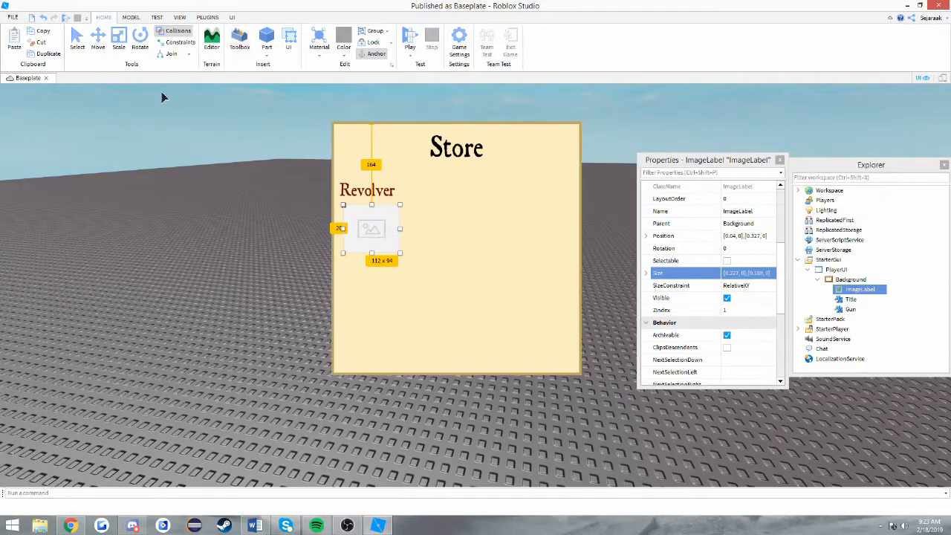
Set the ImageLabel's BackgroundTransparency to 1.
click(454, 213)
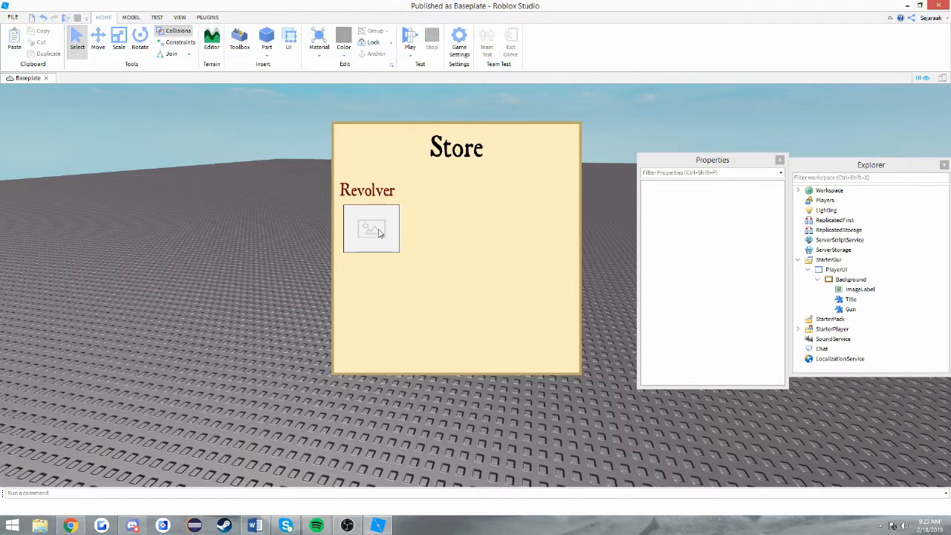
click(860, 289)
scroll(688, 261, down, 1)
scroll(747, 266, up, 1)
click(742, 299)
text(1)
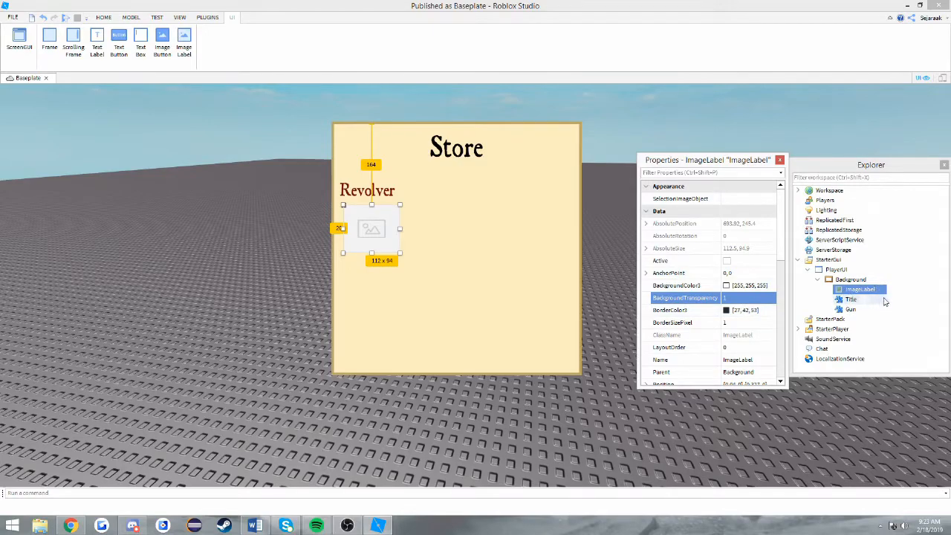
Delete the ImageLabel and add a TextButton inside the Background frame.
key(Delete)
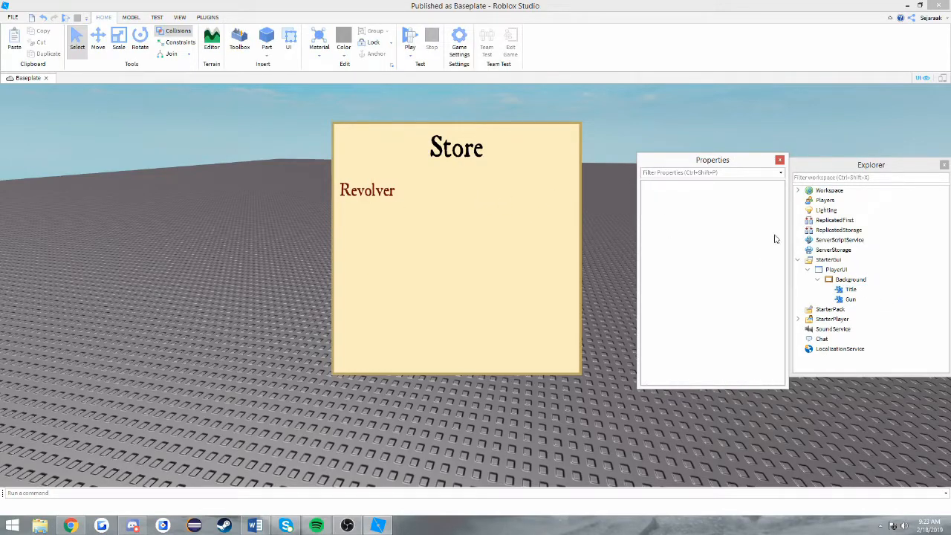
click(883, 280)
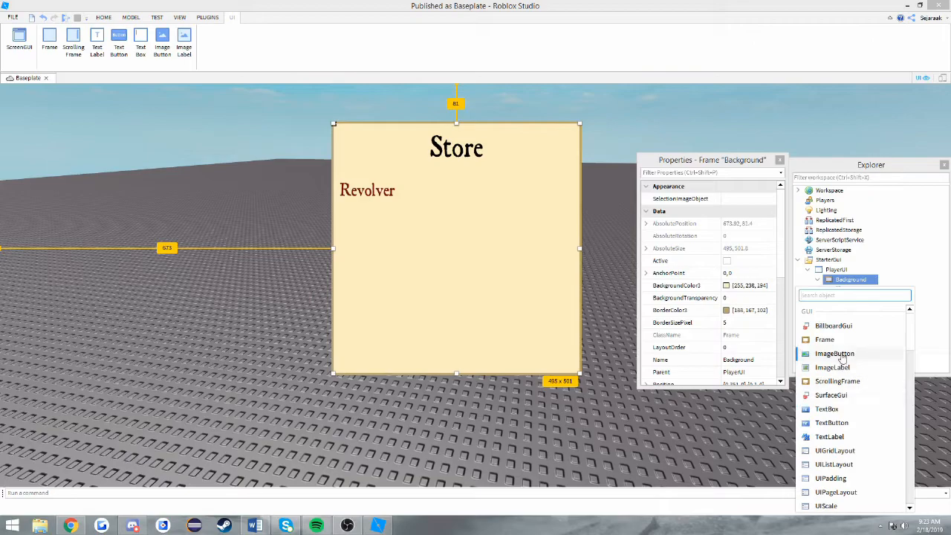
scroll(842, 372, down, 2)
click(831, 393)
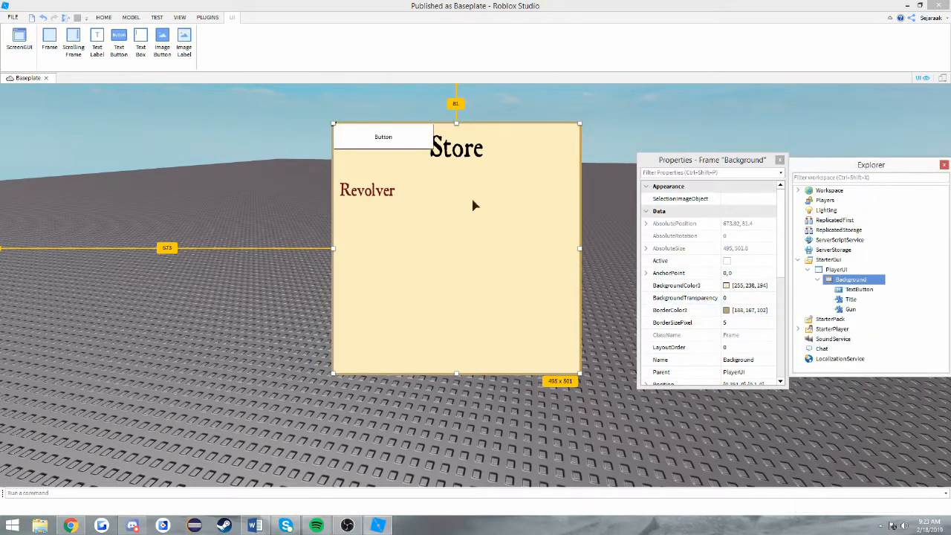
Move the new TextButton beneath the Revolver label and set its Size to {0.5, 0},{0.5, 0}.
click(860, 289)
drag(397, 143, 401, 213)
scroll(725, 301, down, 3)
scroll(725, 301, down, 9)
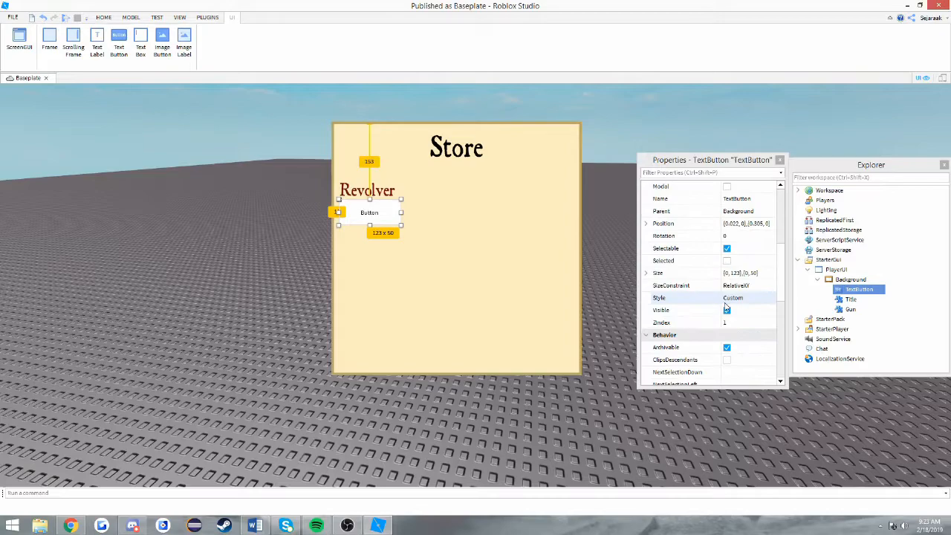
scroll(748, 303, up, 4)
click(736, 273)
text(.5, )
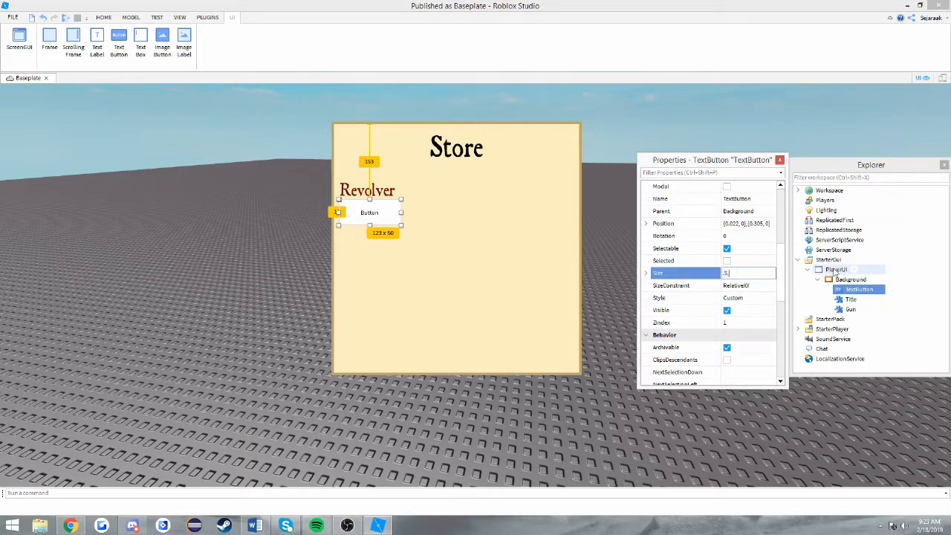
text(0},{0.5, 0)
key(Return)
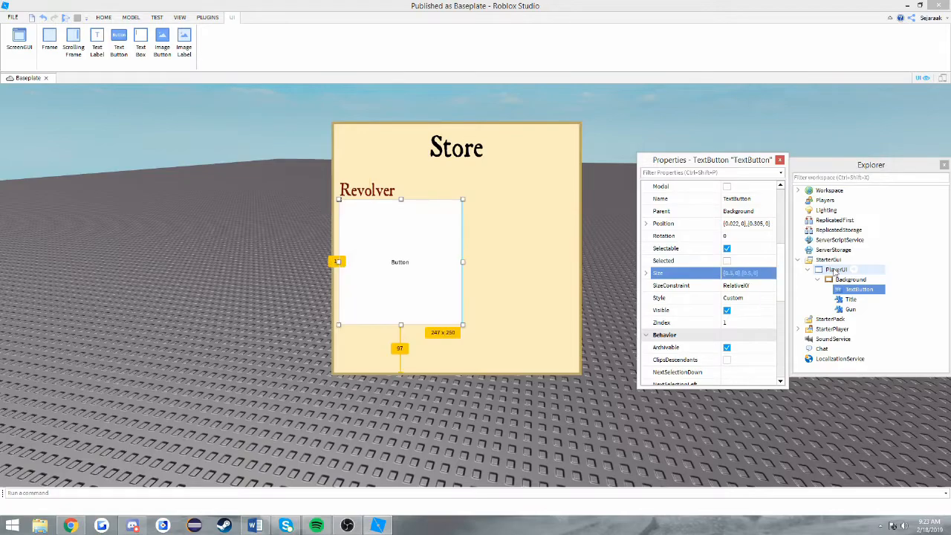
Shrink the TextButton to about 136 x 45 px beneath the Revolver label.
drag(402, 325, 399, 235)
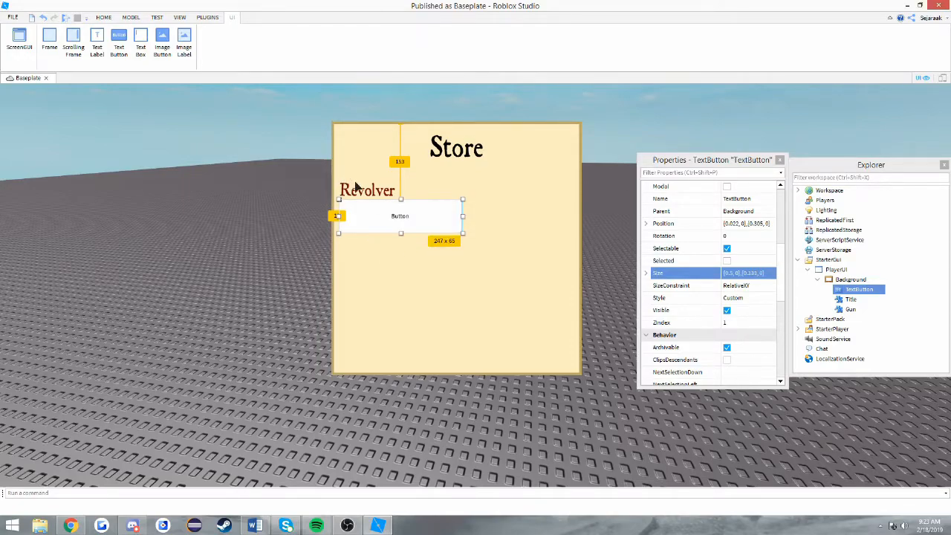
drag(462, 215, 377, 209)
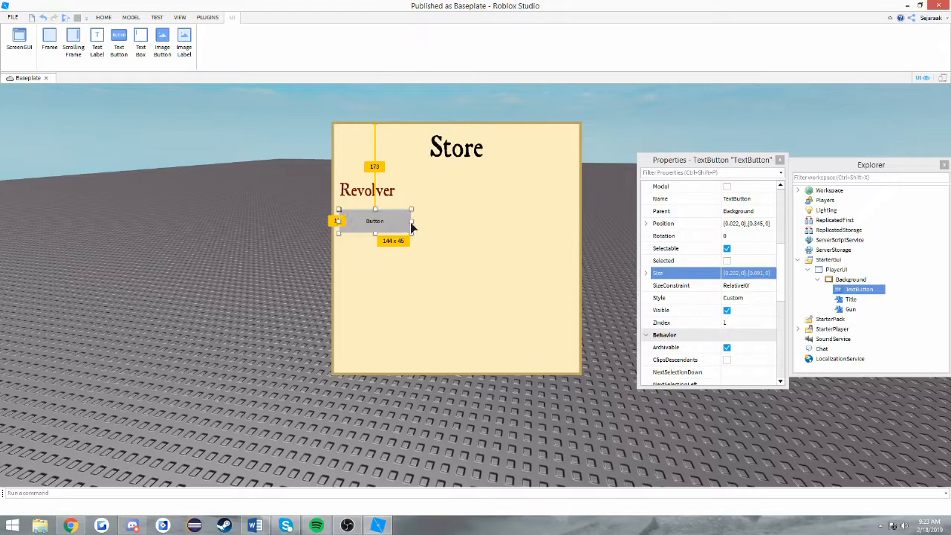
drag(412, 223, 407, 223)
Set the TextButton's Text to "BUY!".
scroll(747, 297, down, 4)
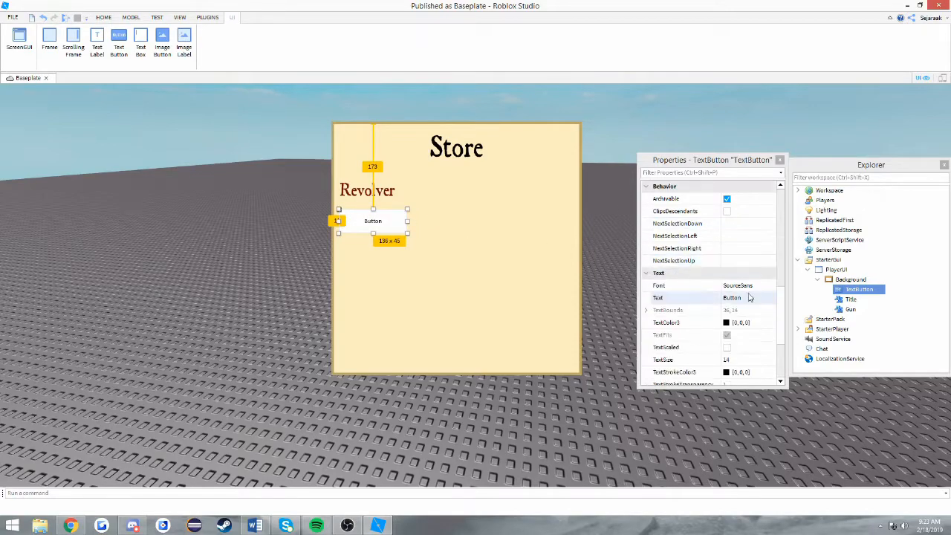
click(747, 298)
text(BUY!)
key(Return)
Set the BUY! button's font to Antique and enable TextScaled.
click(743, 286)
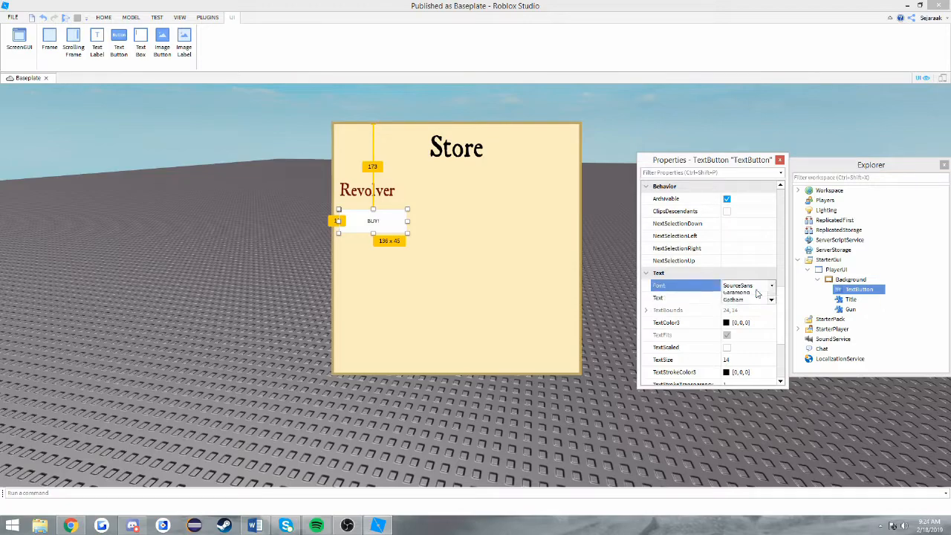
click(743, 285)
click(752, 299)
scroll(752, 301, down, 1)
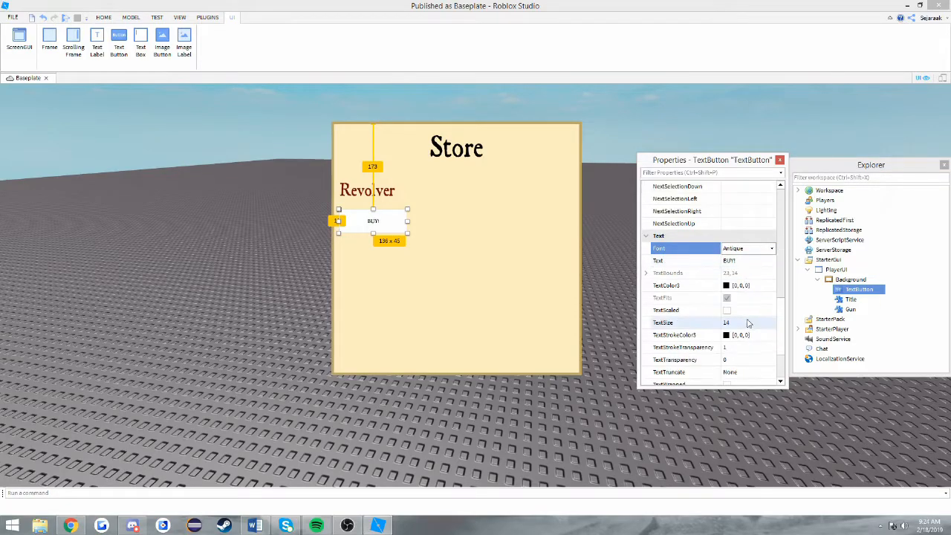
click(727, 310)
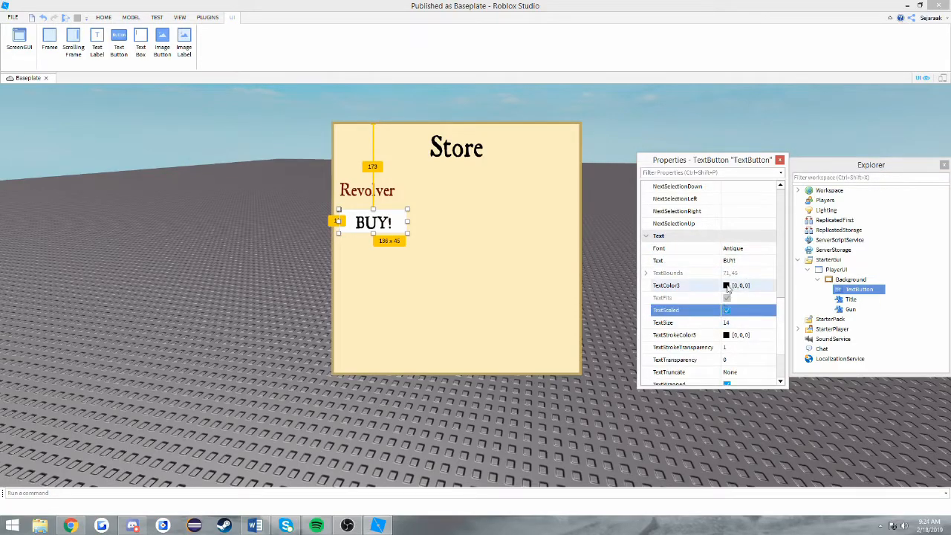
Set the BUY! button's BorderSizePixel to 3.
scroll(728, 289, up, 10)
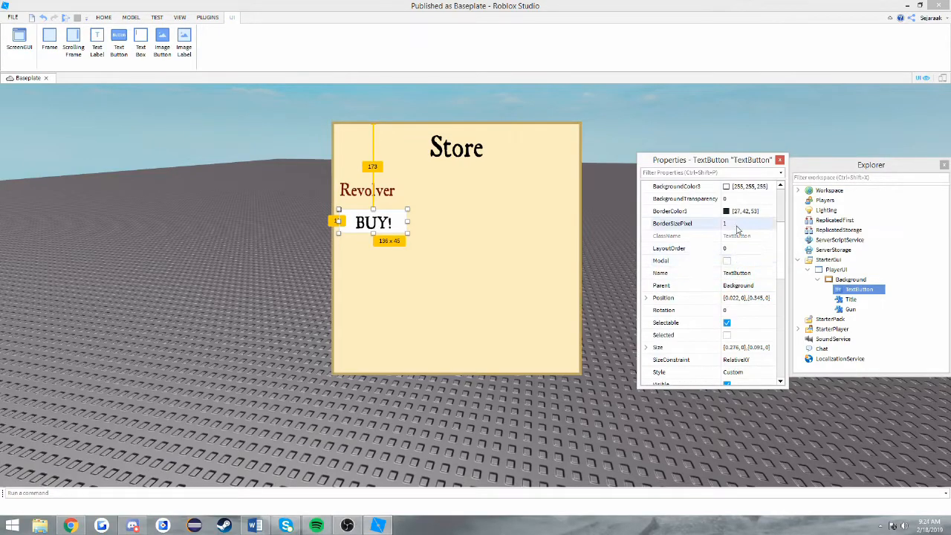
click(738, 225)
text(3)
key(Return)
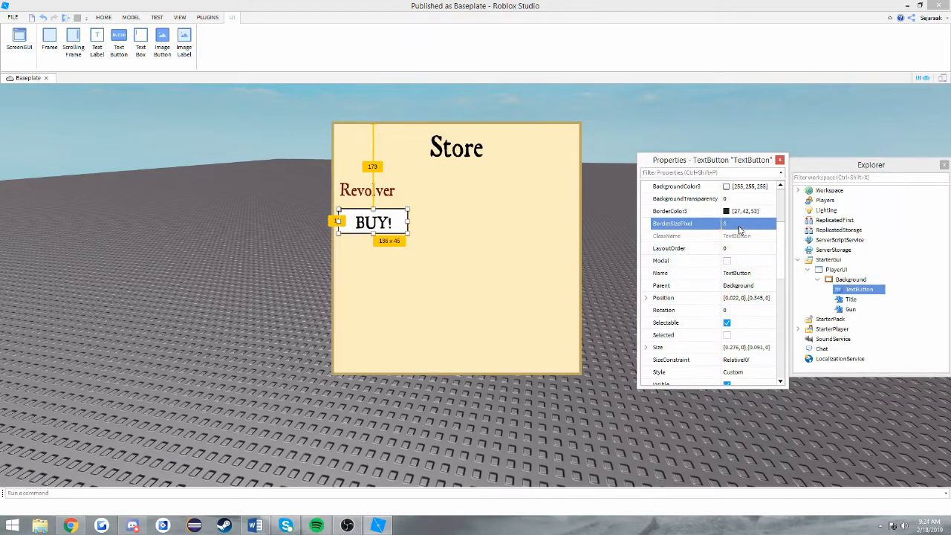
Set the BUY! button's BackgroundColor3 to a bright green, about [49, 255, 83].
scroll(740, 229, up, 1)
click(732, 223)
drag(779, 212, 773, 205)
click(775, 361)
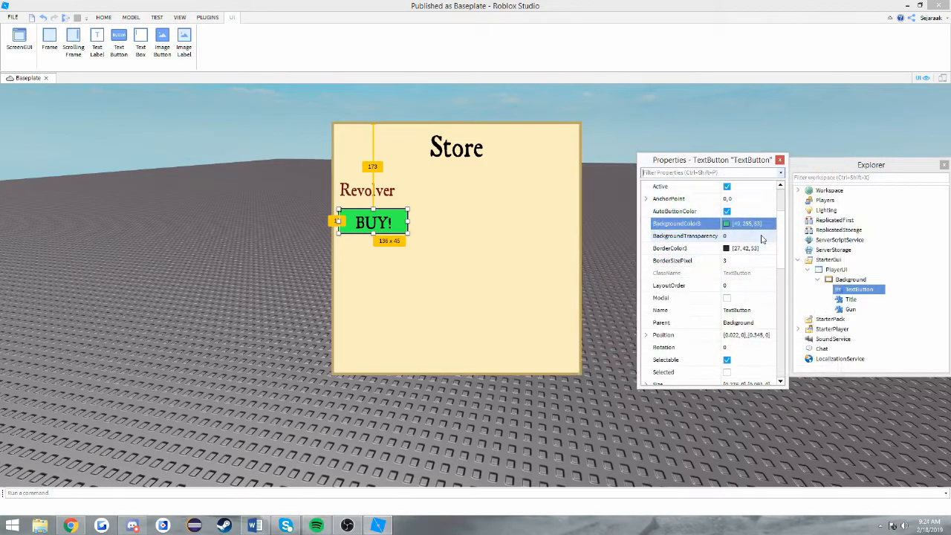
Set the BUY! button's BorderColor3 to dark green [22, 94, 0] and move the button closer beneath the Revolver label.
click(726, 249)
drag(758, 244, 782, 188)
drag(831, 268, 826, 249)
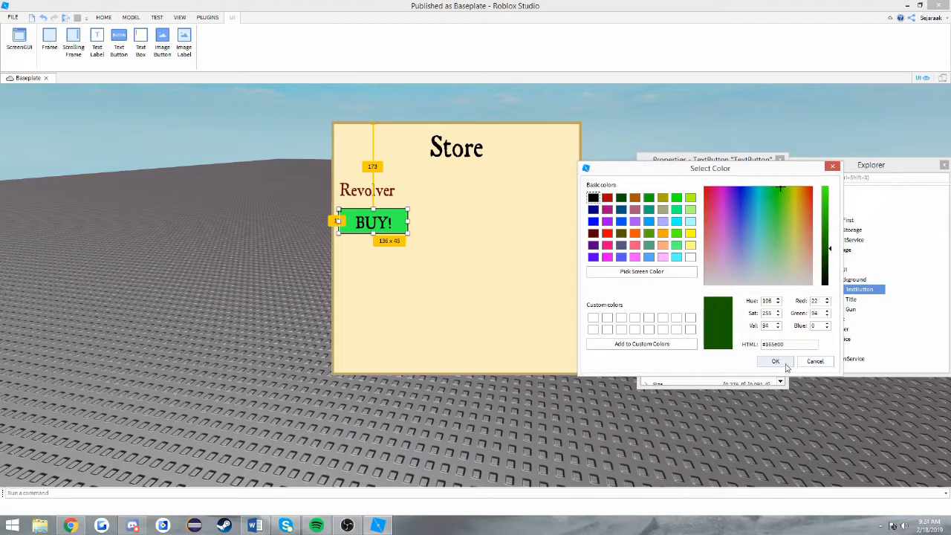
click(786, 365)
drag(382, 216, 398, 211)
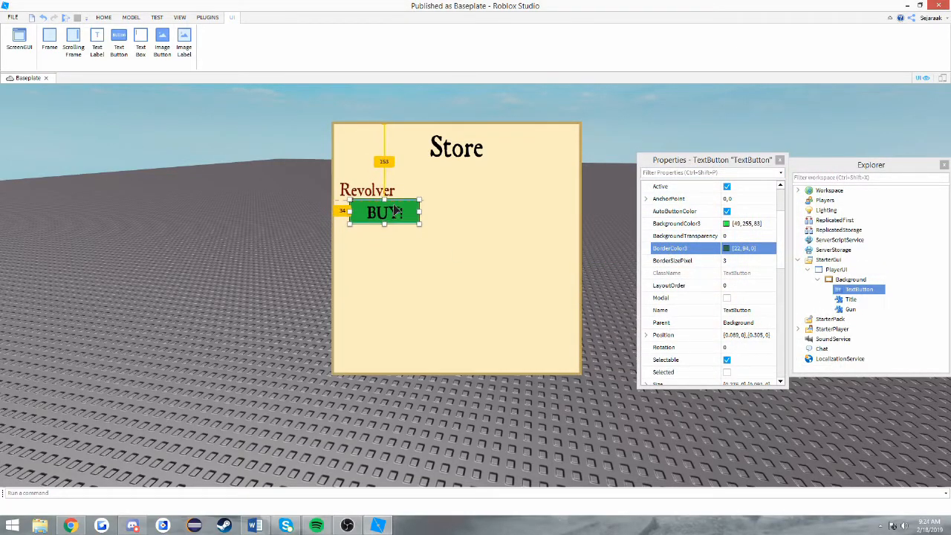
click(692, 113)
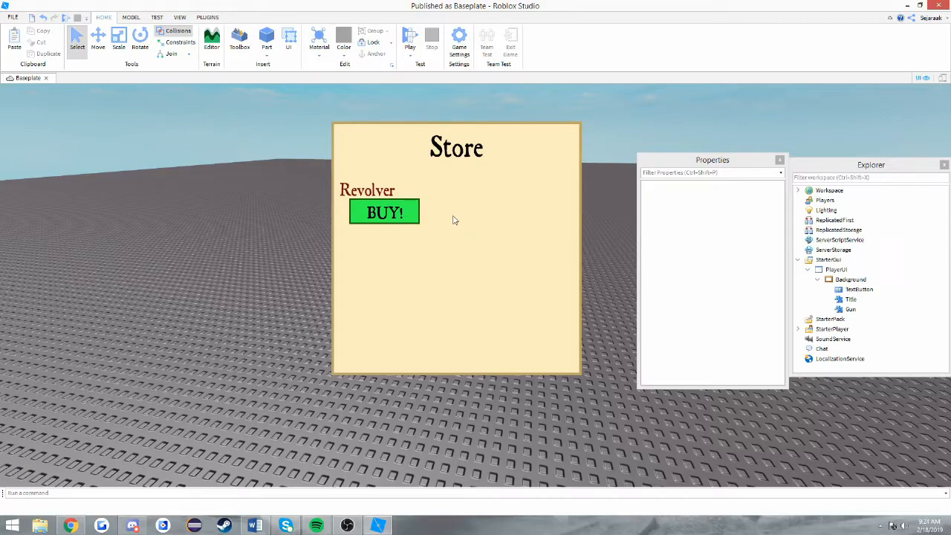
Rename the TextButton inside the Background frame as Buy.
click(860, 291)
right_click(865, 296)
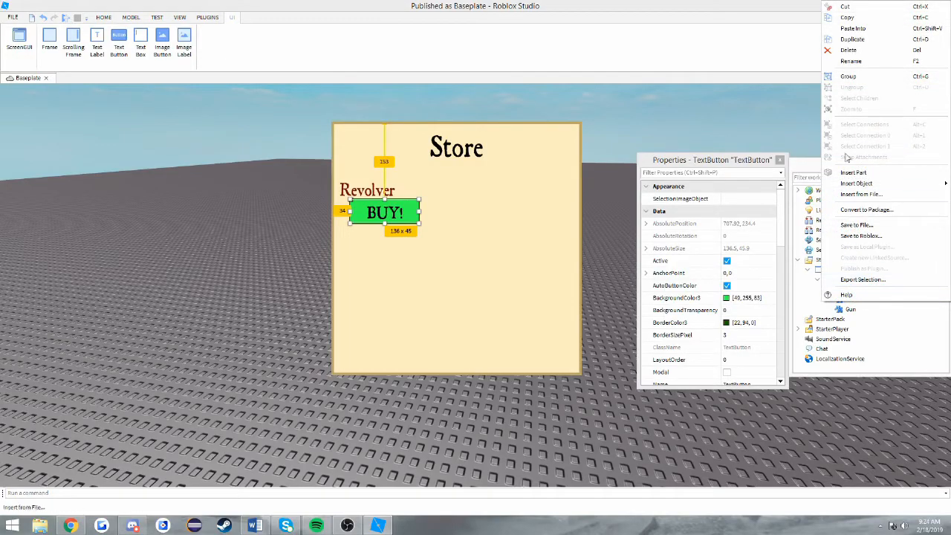
click(855, 63)
text(Buy)
key(Return)
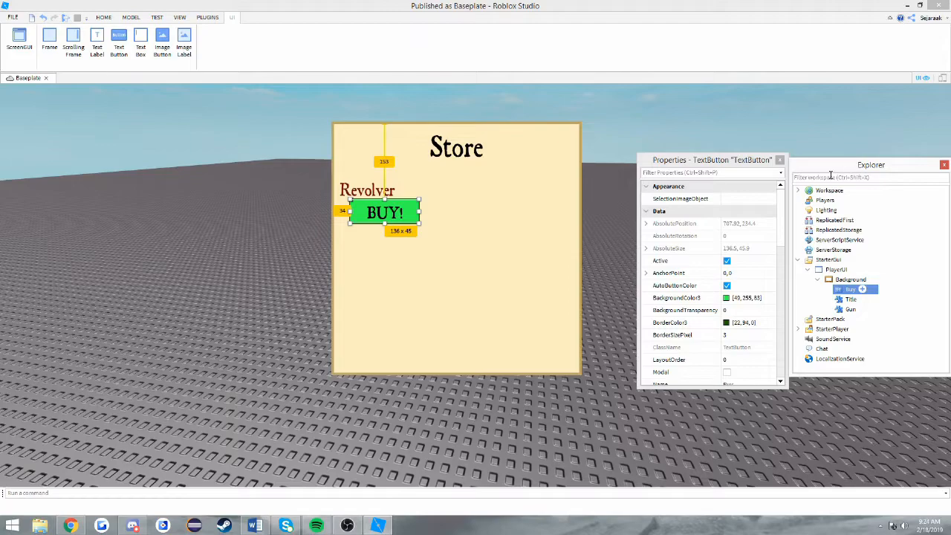
click(599, 156)
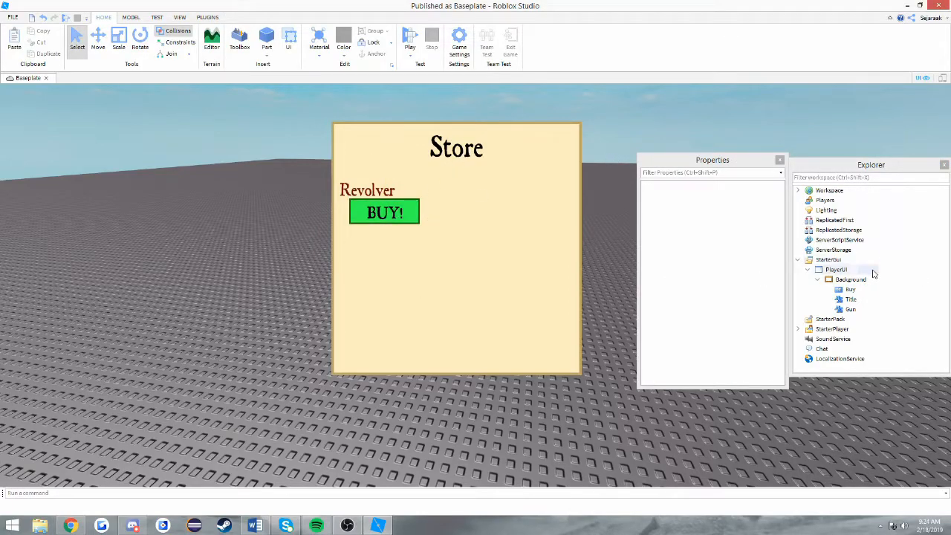
Collapse the Background frame's contents and add a TextButton directly inside PlayerUI.
click(818, 279)
click(869, 270)
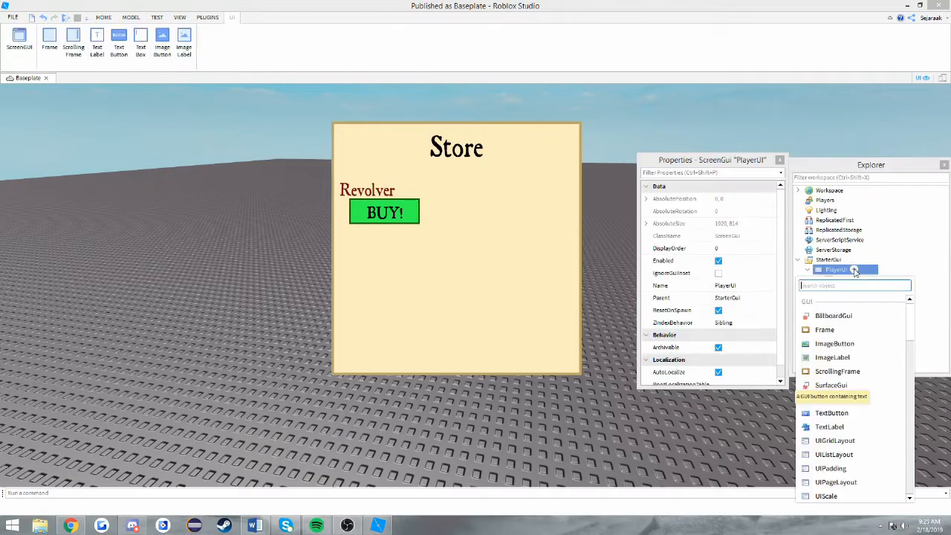
scroll(846, 331, down, 3)
click(832, 353)
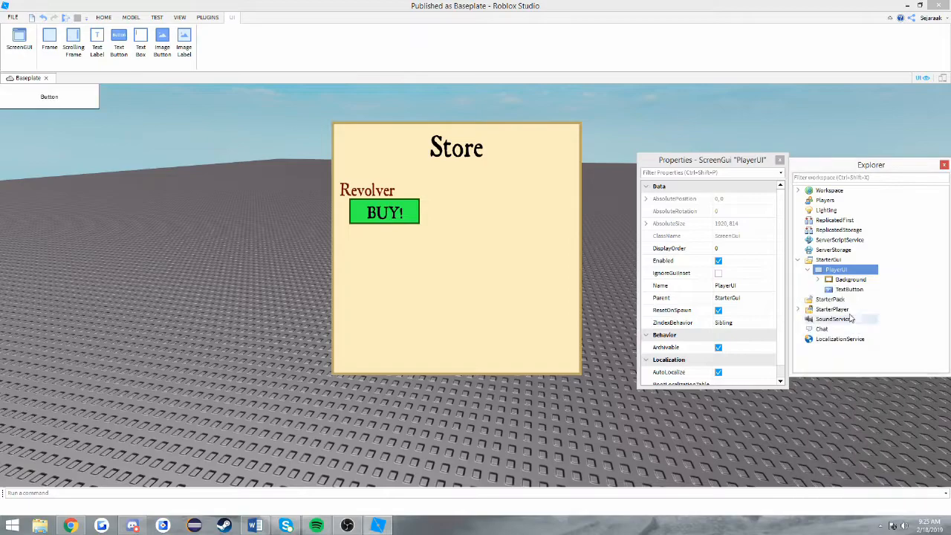
Rename the new PlayerUI TextButton as StoreToggle.
right_click(824, 280)
click(818, 280)
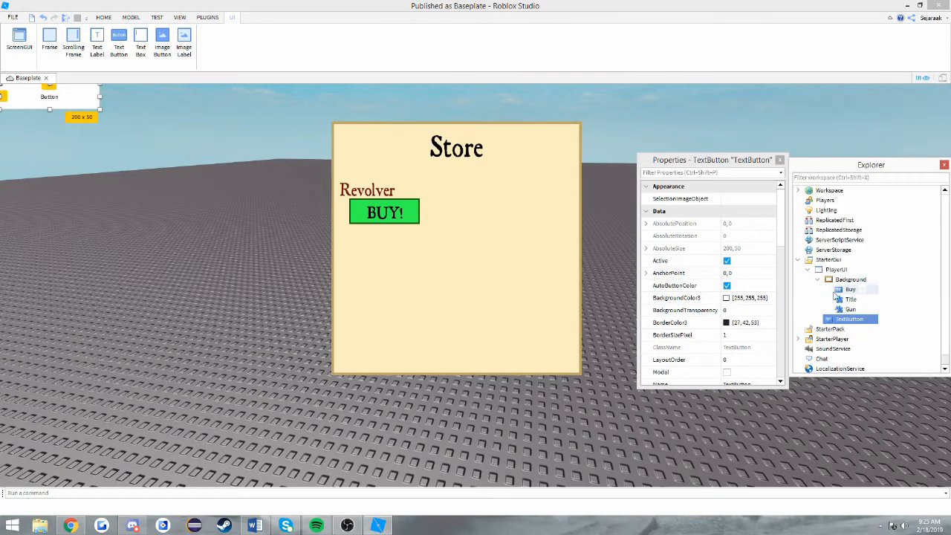
click(818, 279)
right_click(838, 294)
click(863, 62)
text(StoreToggle)
key(Return)
Set StoreToggle's Size to {0.5, 0},{0.5, 0}, and shrink it to about 195 x 61 px at the viewport's left edge.
scroll(774, 315, down, 4)
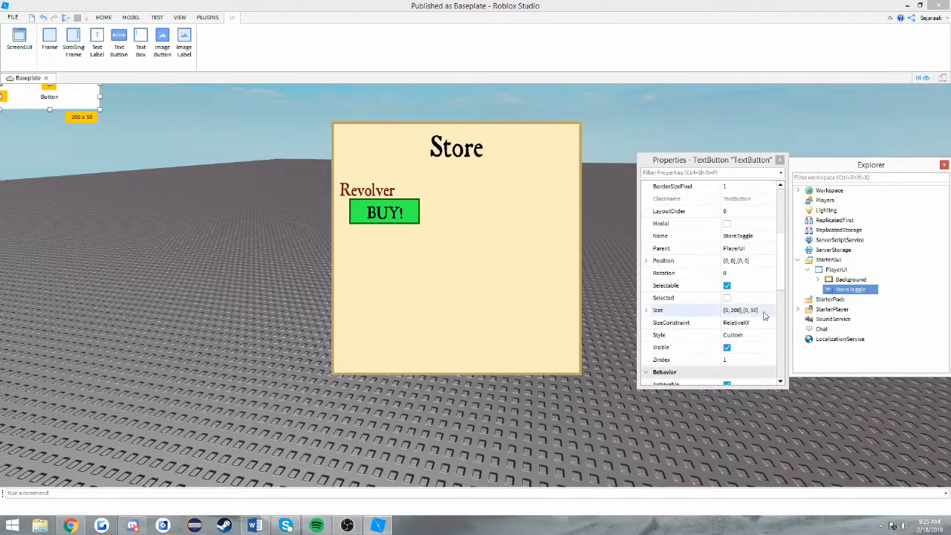
click(766, 312)
text(.5,0,.5,)
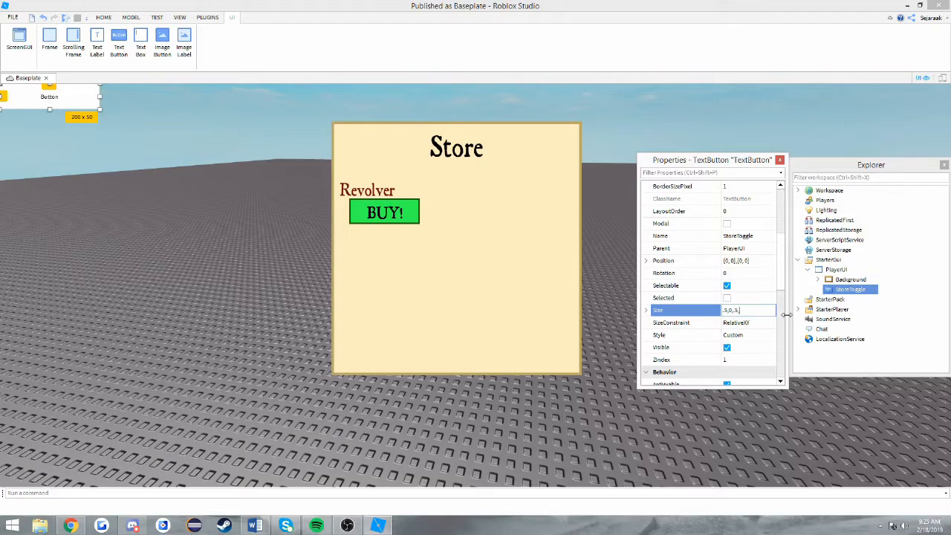
text(0)
key(Return)
drag(476, 286, 48, 301)
Set StoreToggle's BackgroundColor3 to pale yellow, #fffdac.
scroll(751, 323, down, 5)
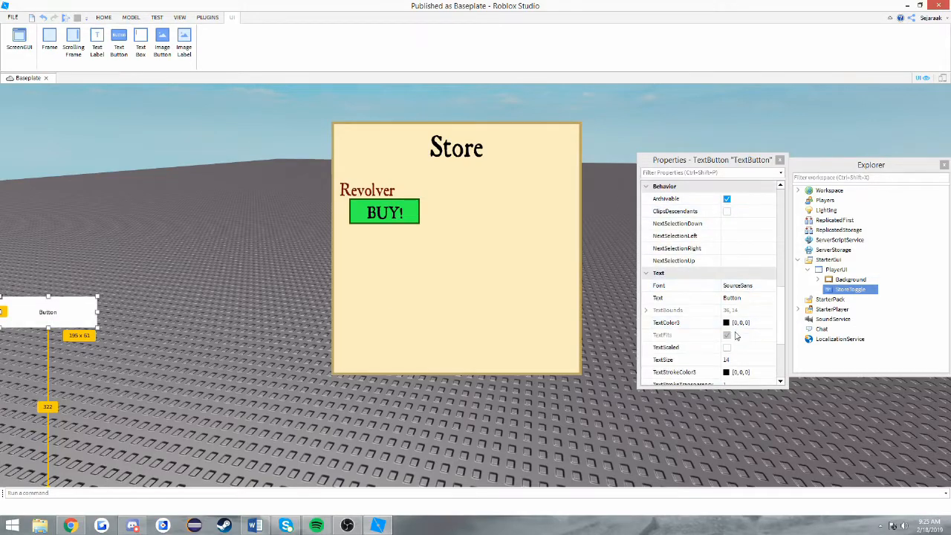
scroll(735, 335, down, 1)
scroll(729, 341, up, 10)
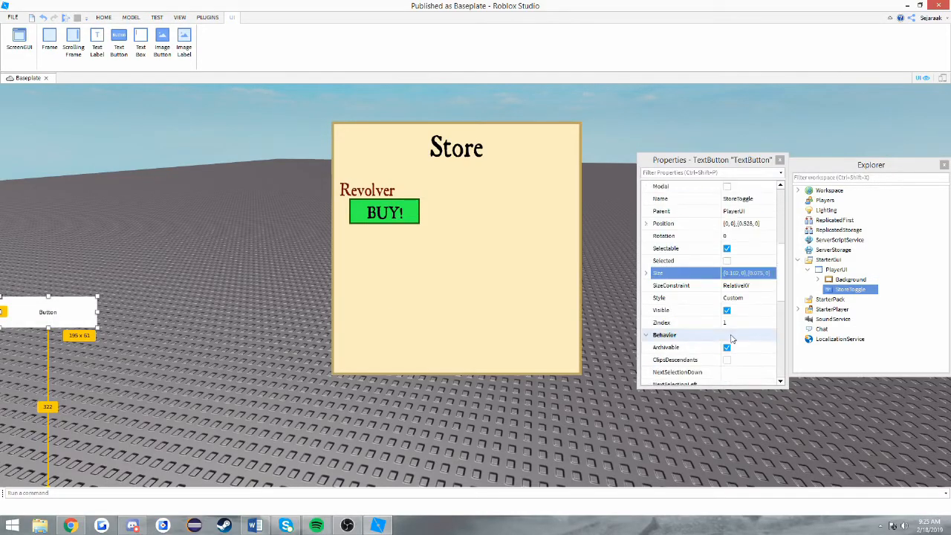
click(726, 261)
mouse_move(800, 240)
mouse_down()
mouse_move(792, 203)
mouse_move(794, 252)
mouse_up()
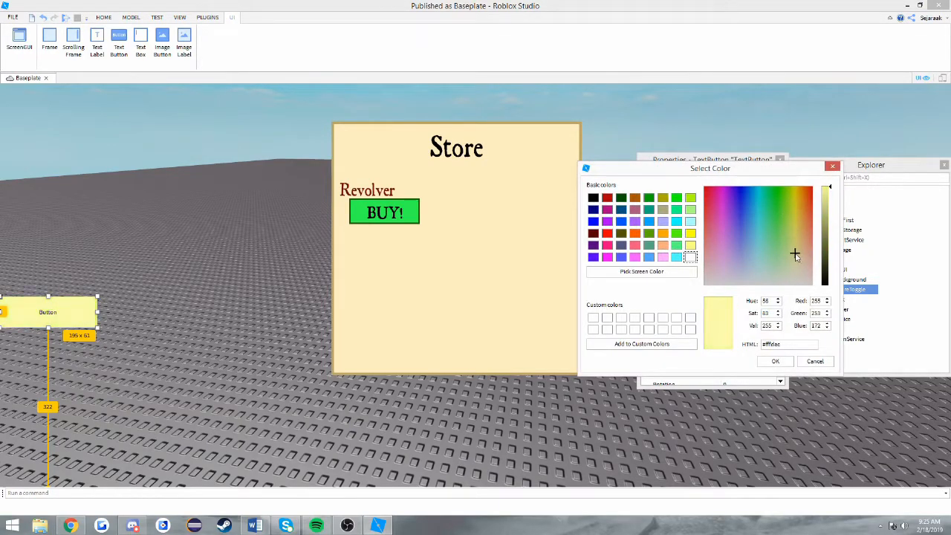
click(775, 362)
Set StoreToggle's Text to "STORE".
scroll(735, 312, down, 10)
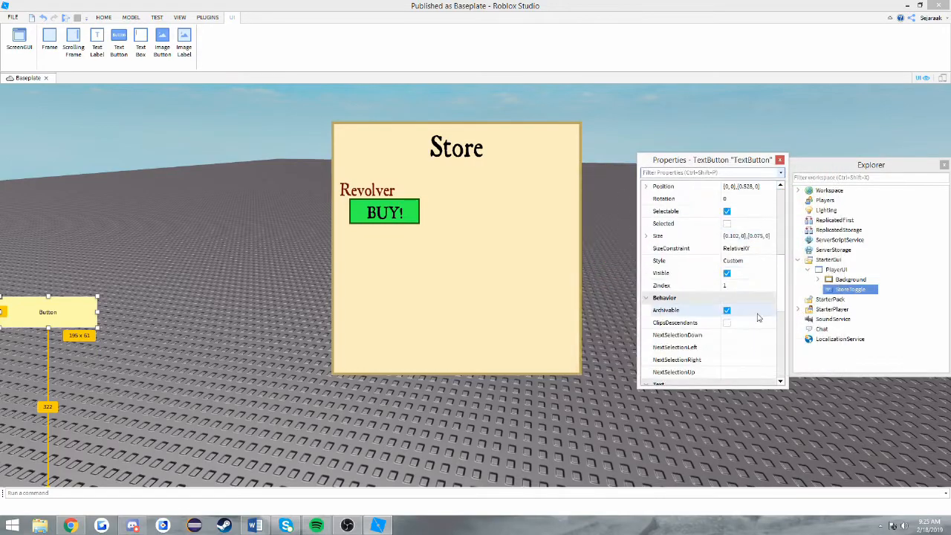
click(740, 300)
text(STORE)
key(Return)
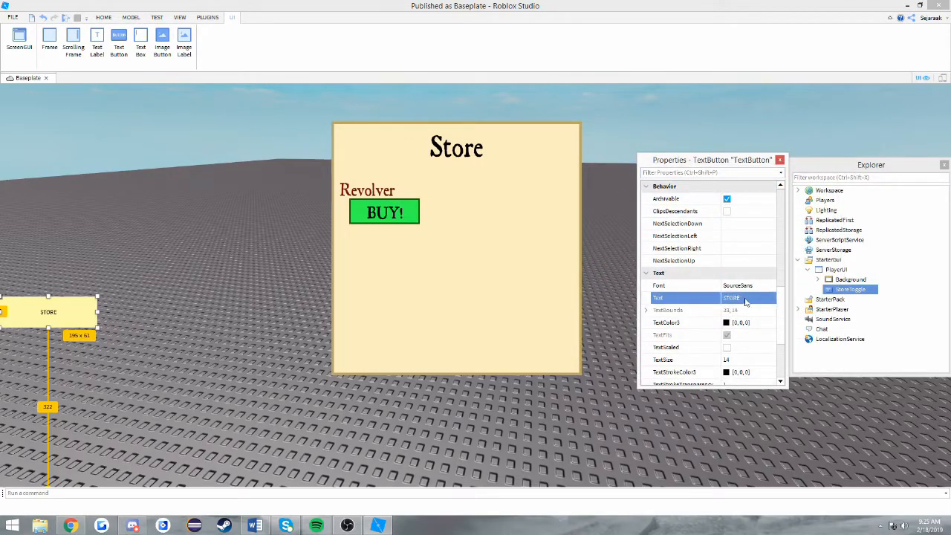
Set StoreToggle's font to Antique.
click(739, 286)
click(743, 286)
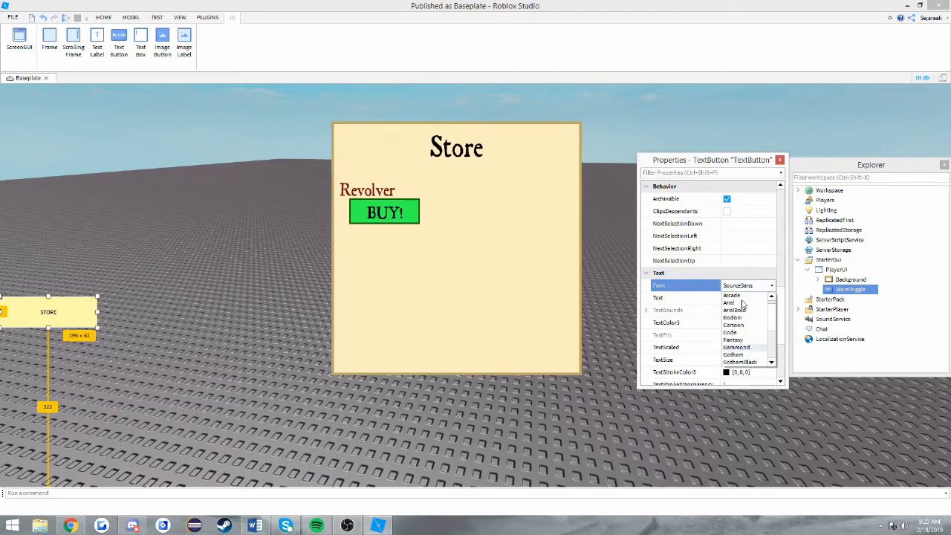
scroll(741, 299, up, 1)
click(736, 296)
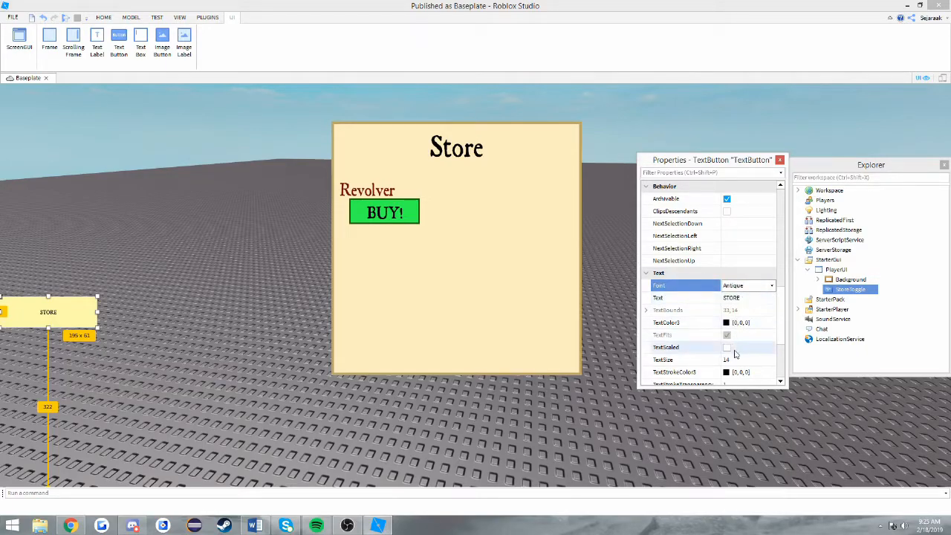
Turn on TextScaled for StoreToggle and shrink the button to about 156 x 50 px.
click(727, 348)
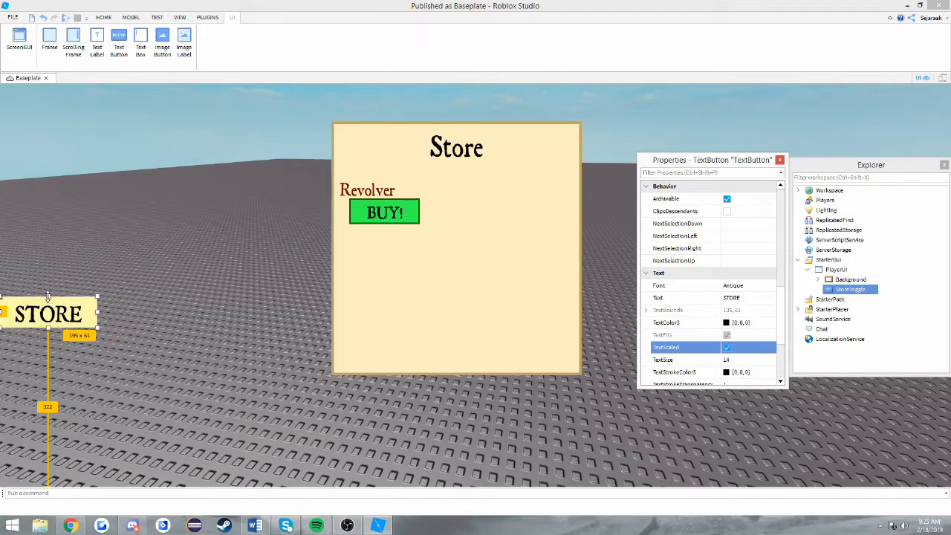
drag(48, 296, 46, 301)
drag(97, 318, 78, 318)
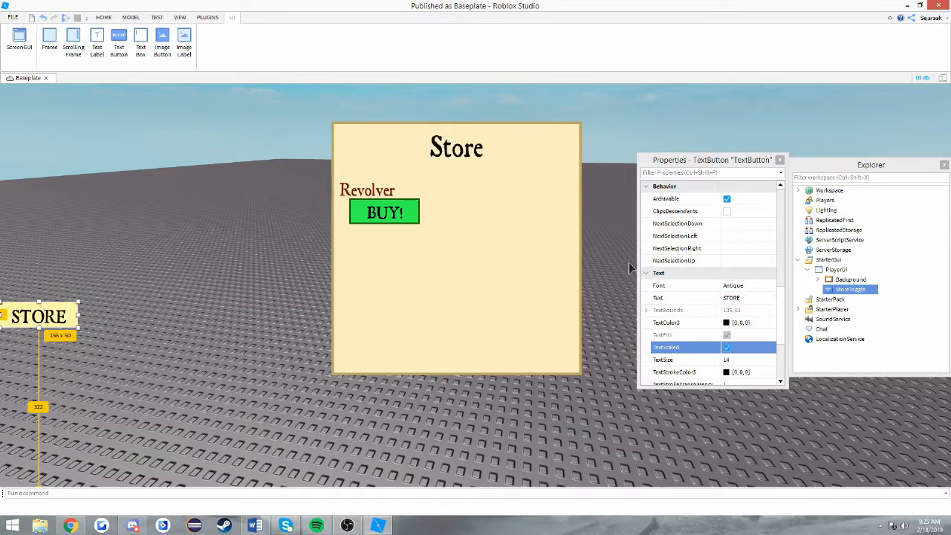
click(32, 269)
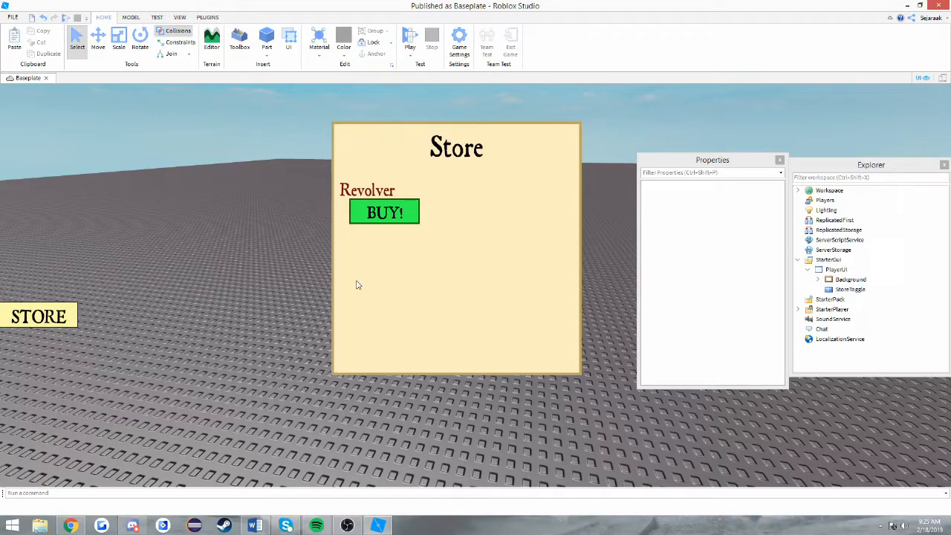
Switch the Background frame's Visible property off and on repeatedly to preview hiding the store.
click(847, 280)
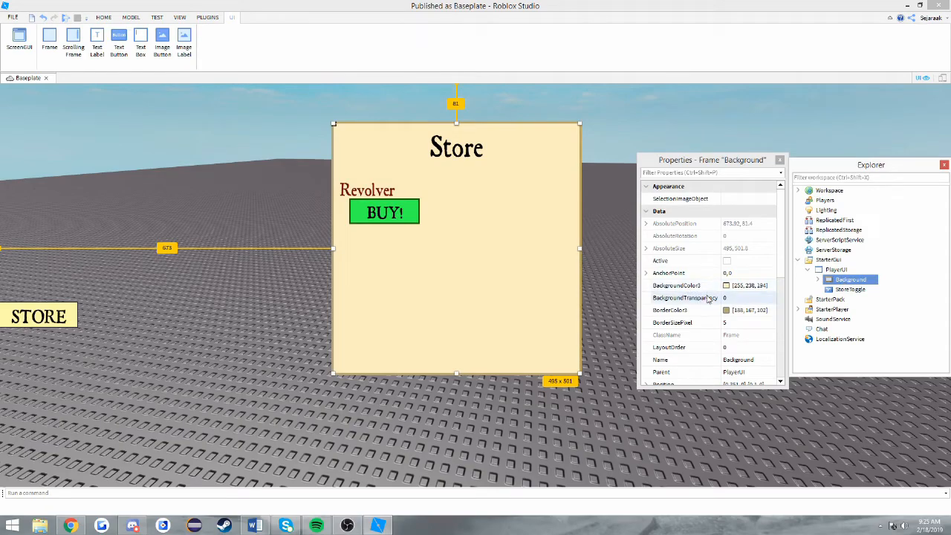
click(818, 280)
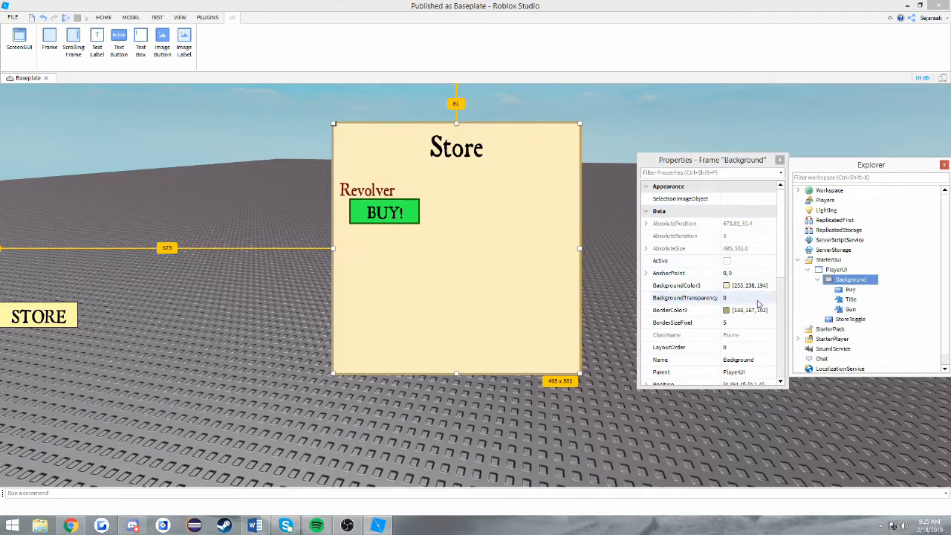
scroll(759, 301, down, 4)
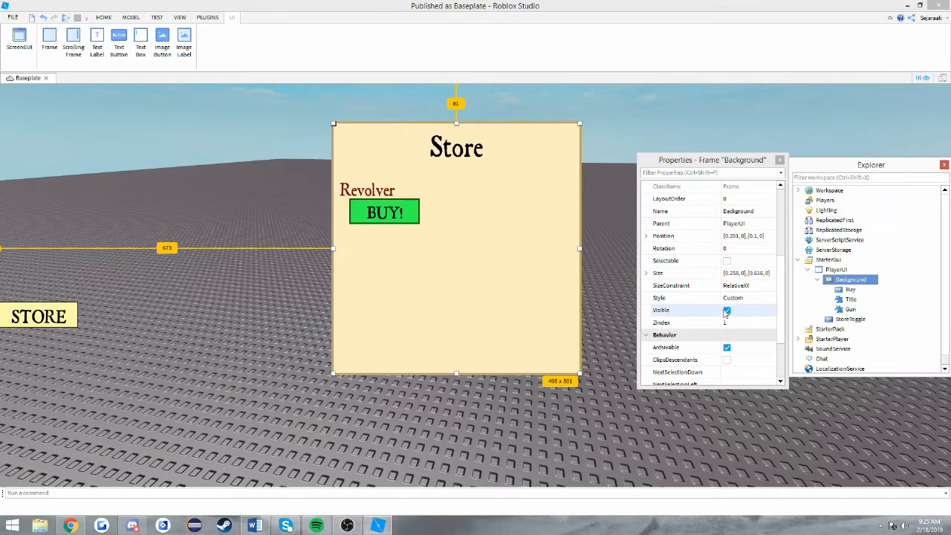
click(728, 311)
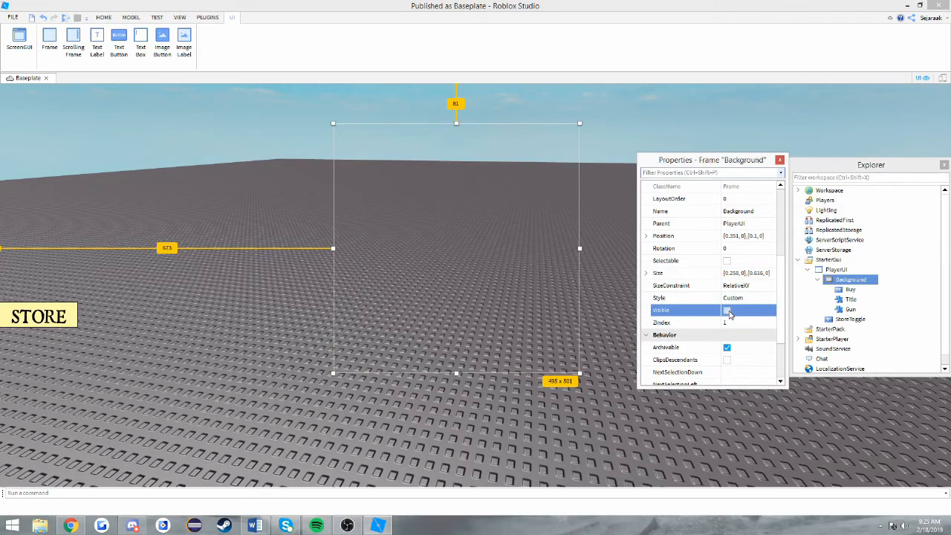
click(727, 312)
click(728, 311)
click(728, 311)
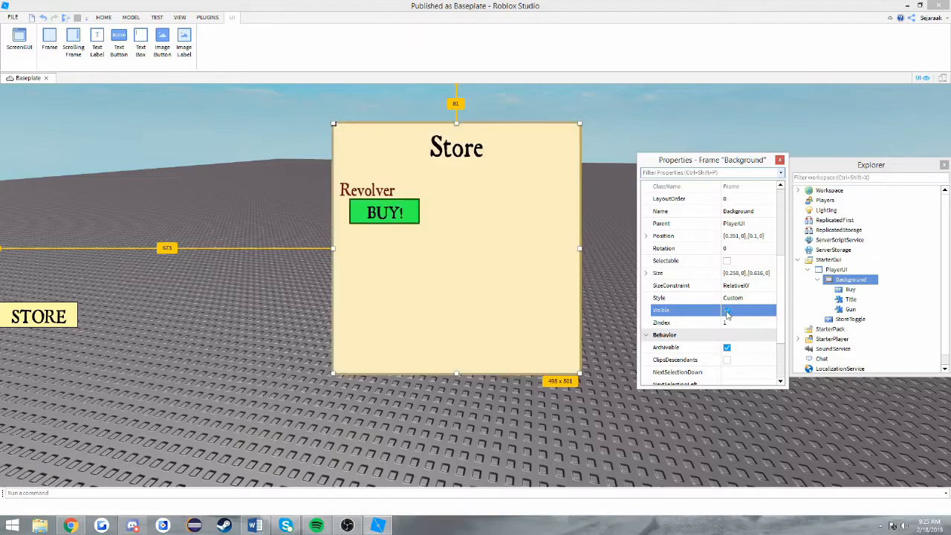
click(729, 312)
click(728, 313)
click(728, 311)
click(728, 312)
Switch the PlayerUI ScreenGui's Enabled property off and back on.
click(836, 269)
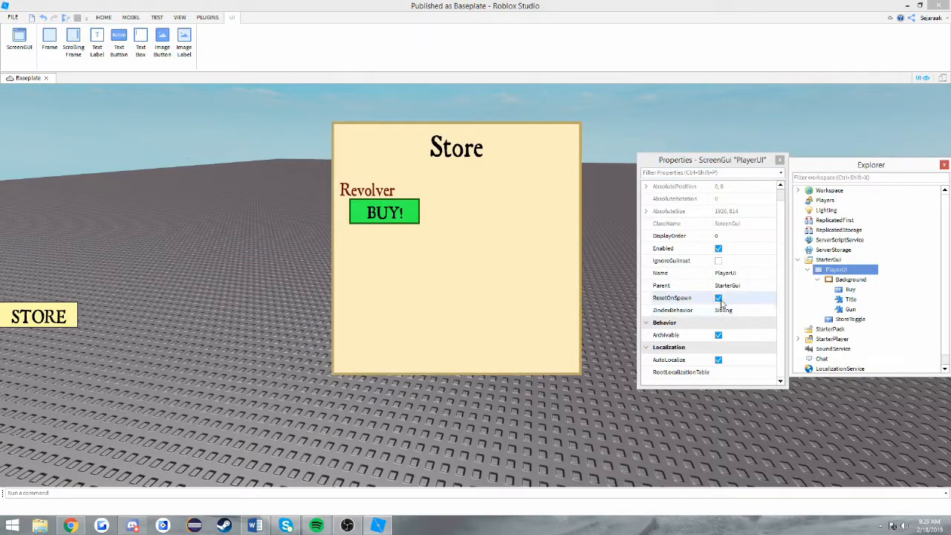
click(719, 249)
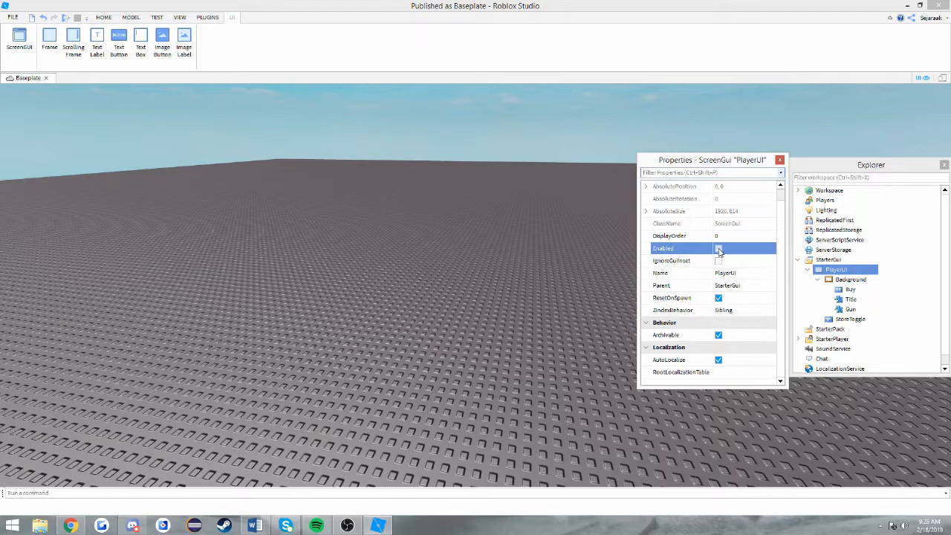
click(719, 249)
Turn off the Background frame's Visible property and collapse its children in the object tree.
click(851, 280)
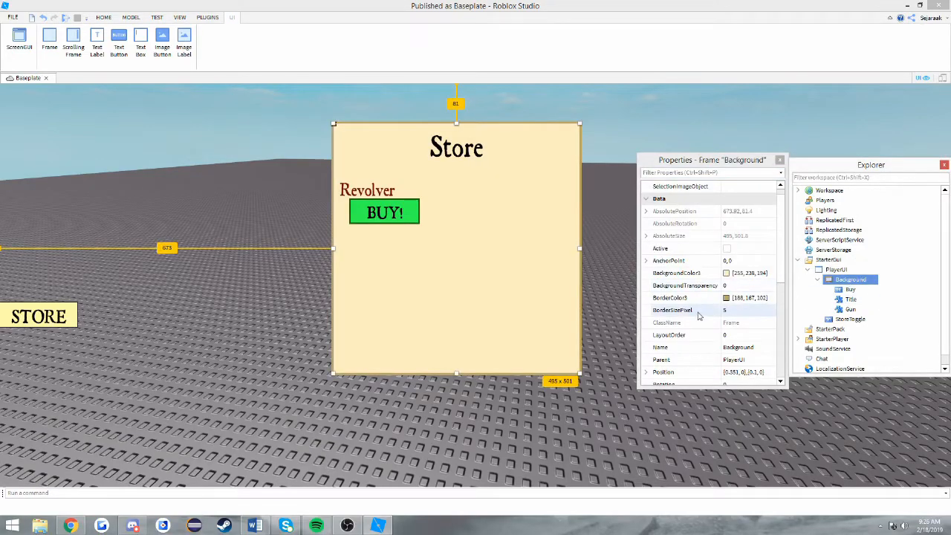
scroll(697, 315, down, 3)
click(728, 336)
click(614, 270)
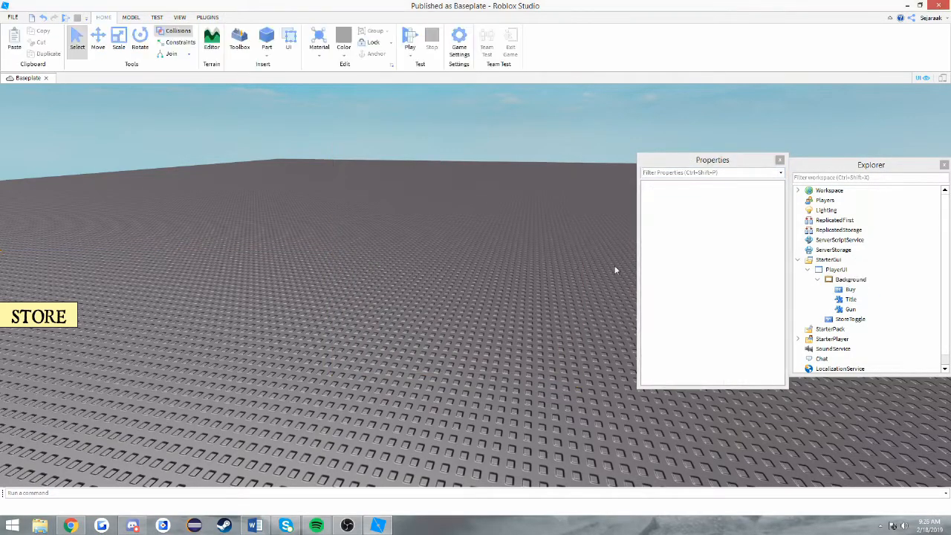
click(818, 280)
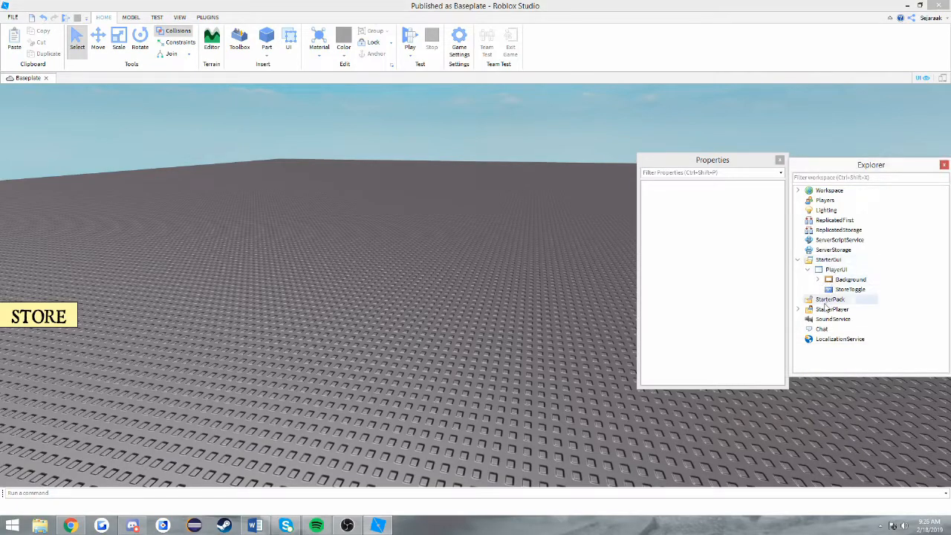
Insert a LocalScript into StarterGui and name it PlayerUIControl.
click(872, 259)
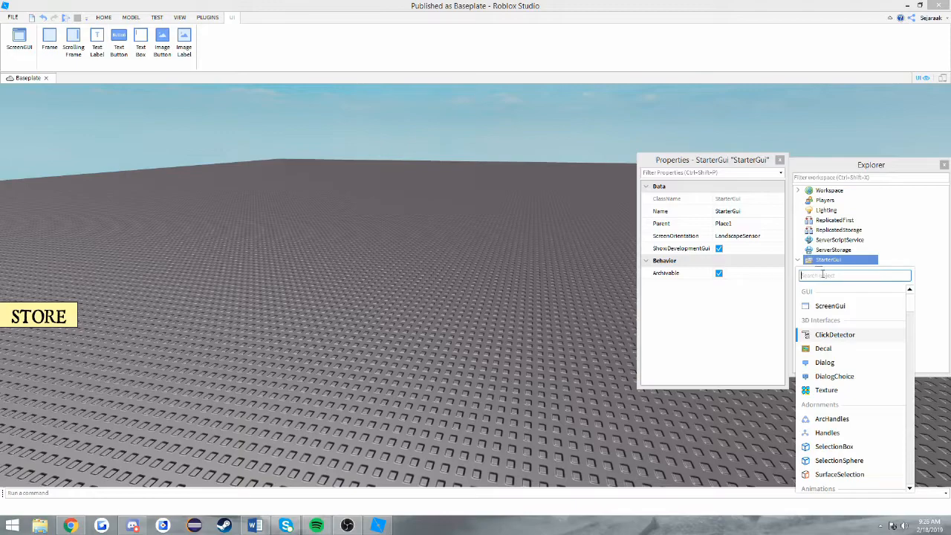
text(local)
click(832, 335)
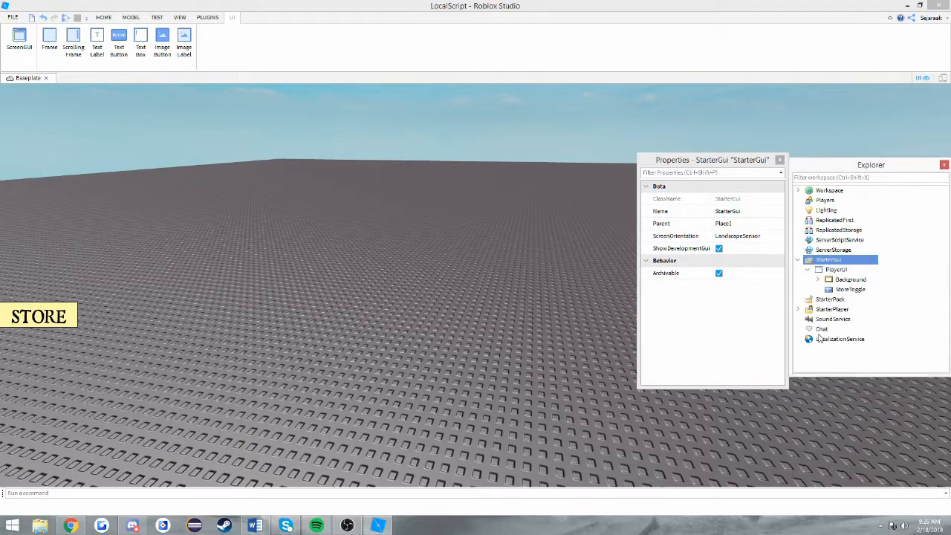
right_click(838, 272)
click(866, 76)
text(PlayerUIControl)
key(Return)
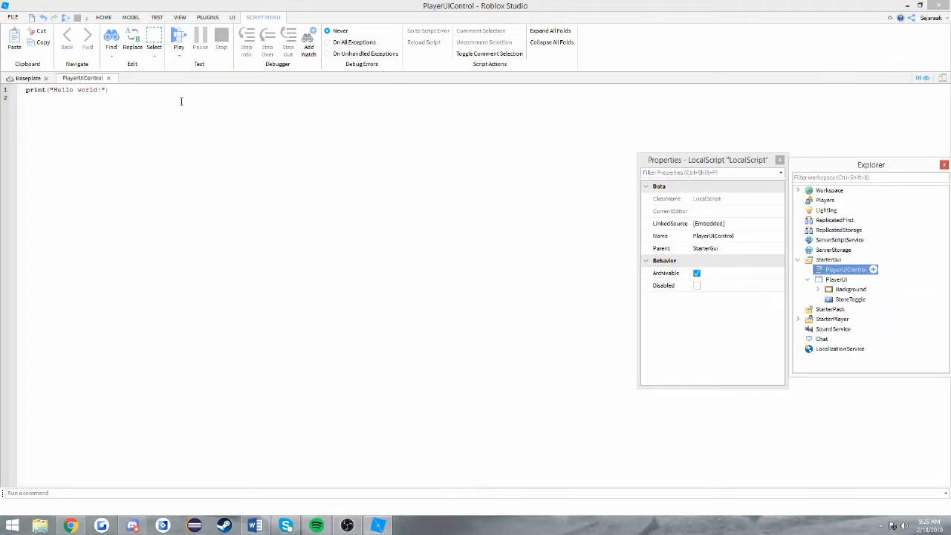
Clear the default script code and write local UI = game.Players.LocalPlayer.PlayerGUI.
key(ctrl+a)
key(BackSpace)
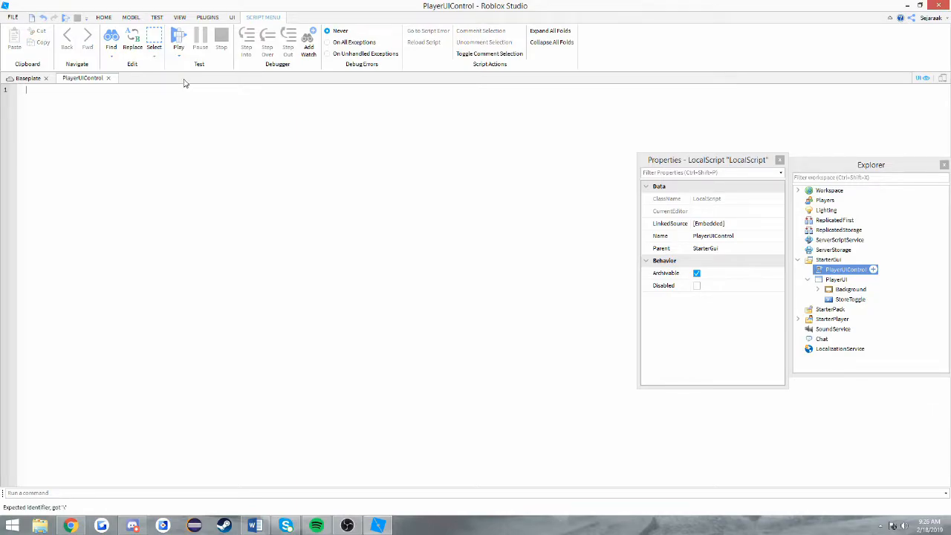
text(local UI = game.)
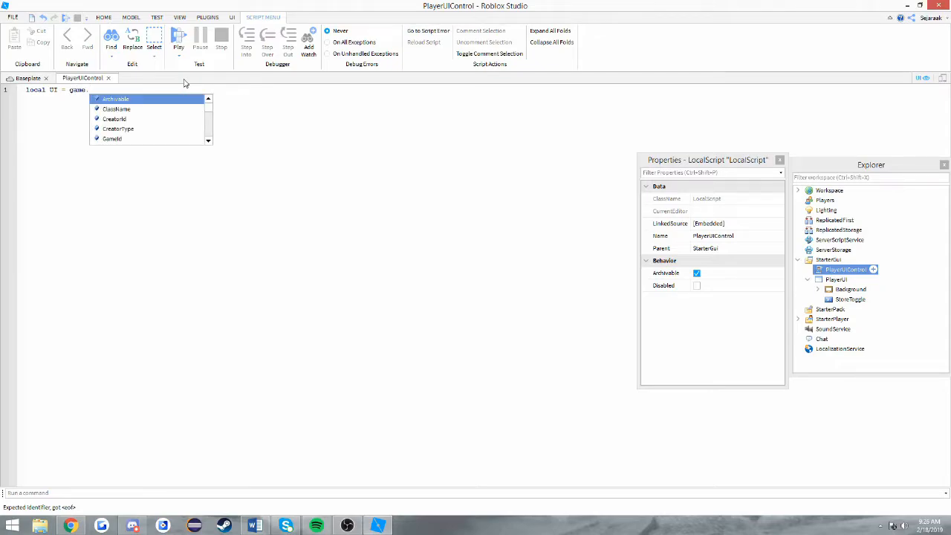
text(Players.Loca)
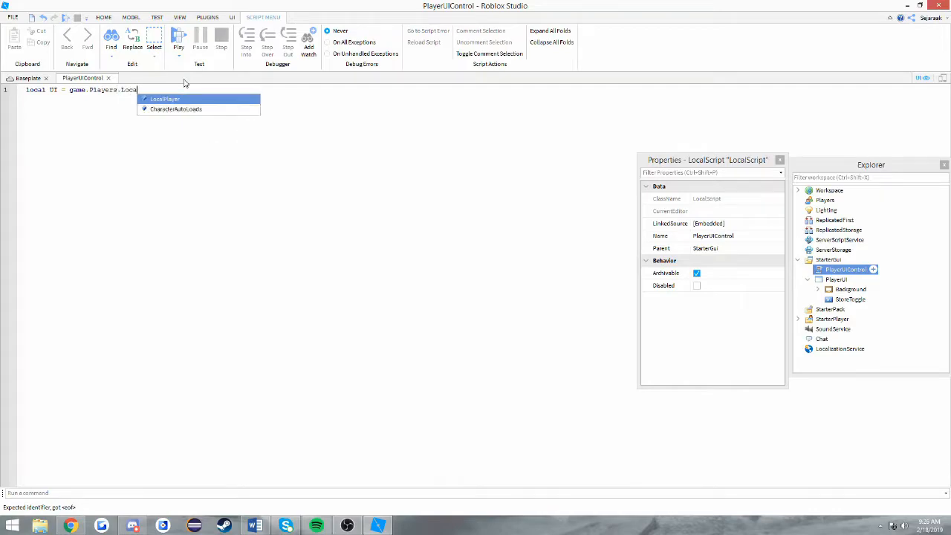
key(Tab)
text(.)
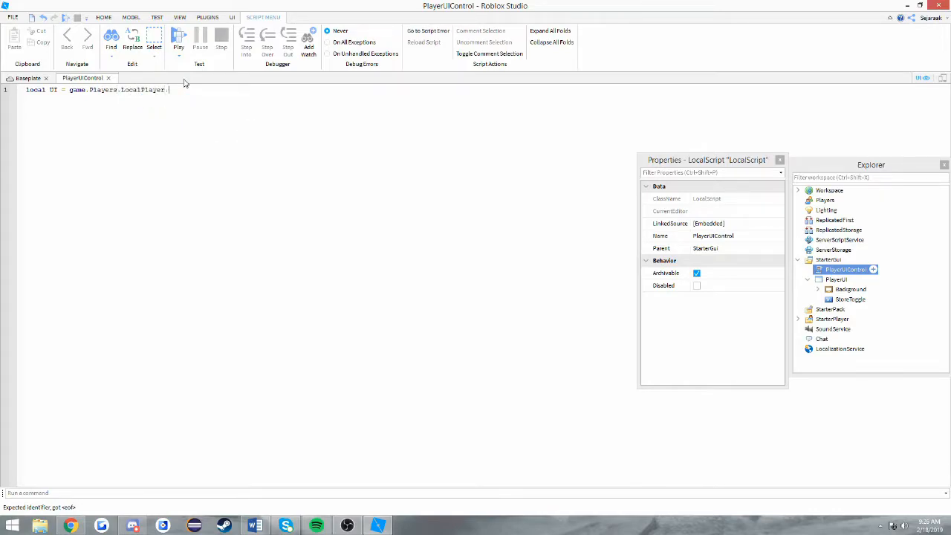
text(PlayerGUI)
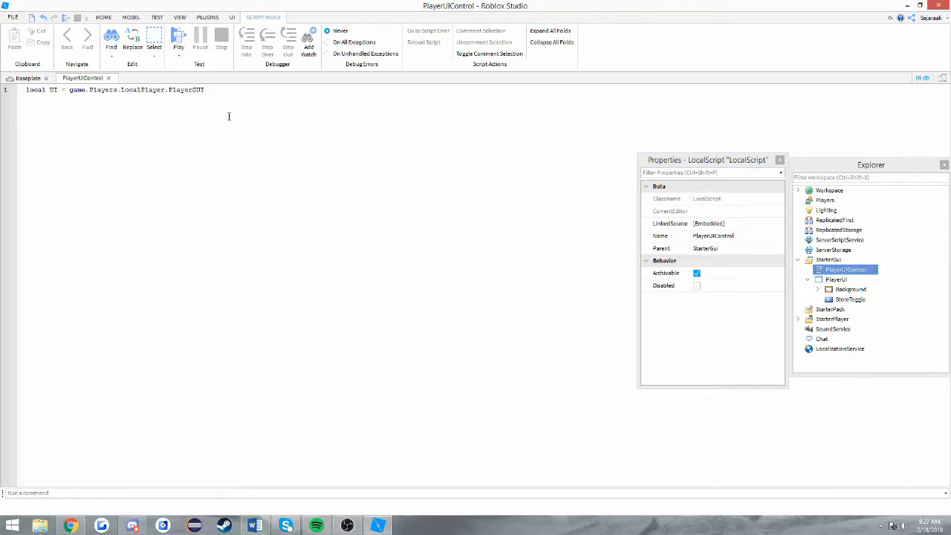
Replace the value assigned to UI with script.Parent.PlayerUI.
drag(212, 94, 70, 93)
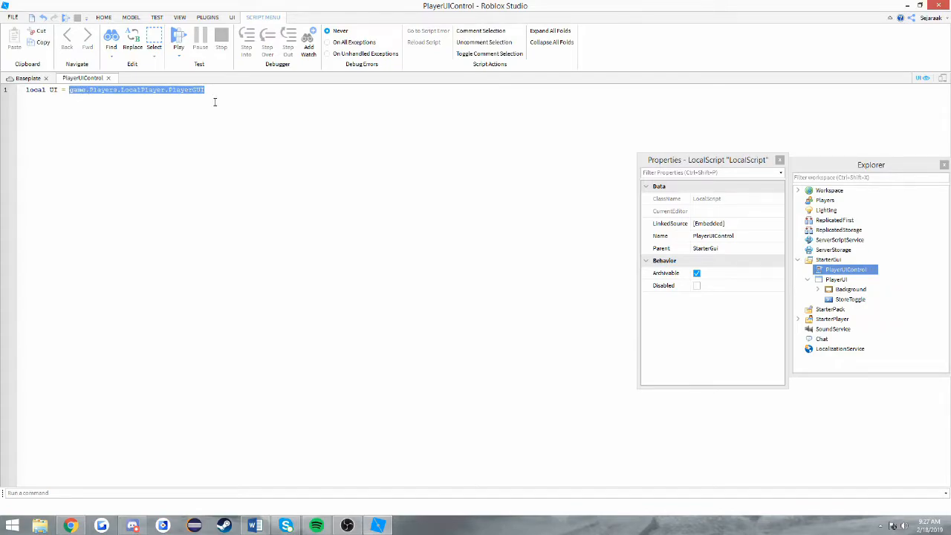
key(BackSpace)
text(script.Par)
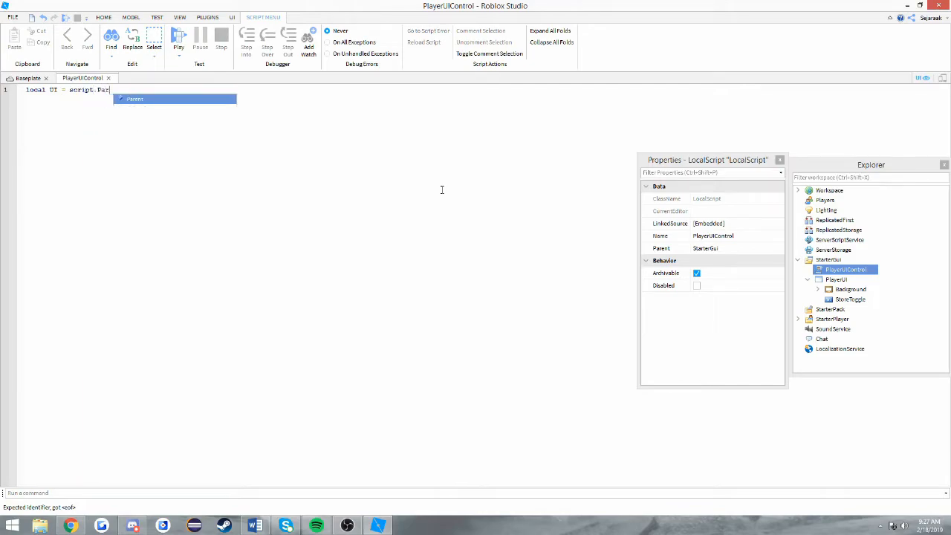
key(Tab)
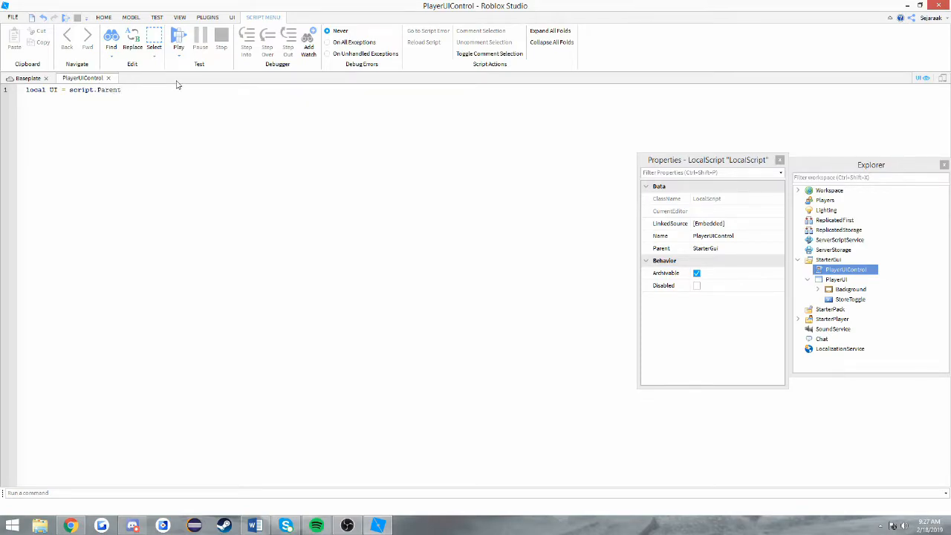
text(.)
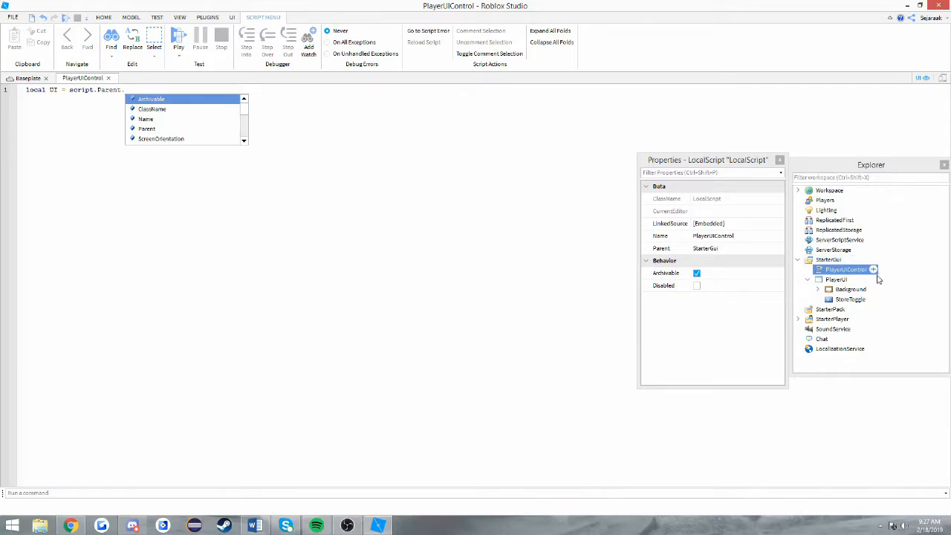
text(Player)
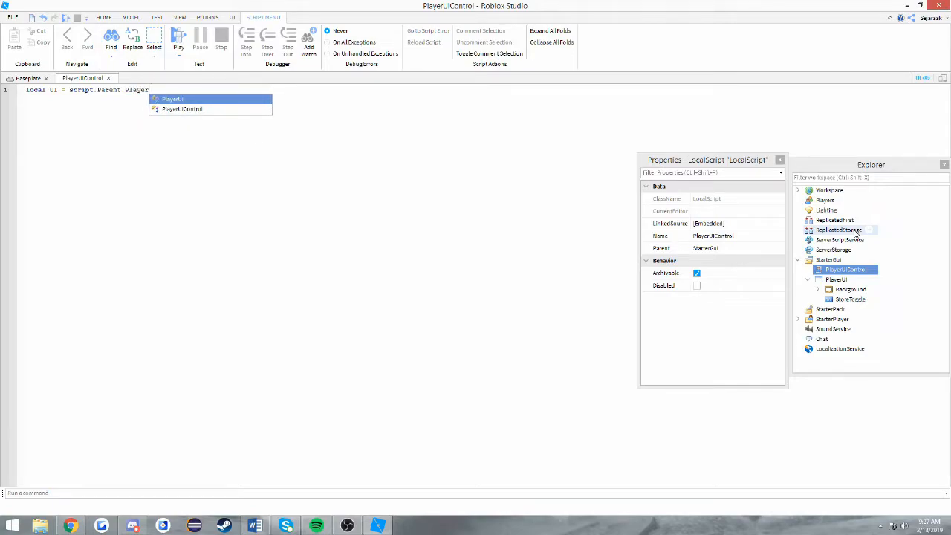
key(Tab)
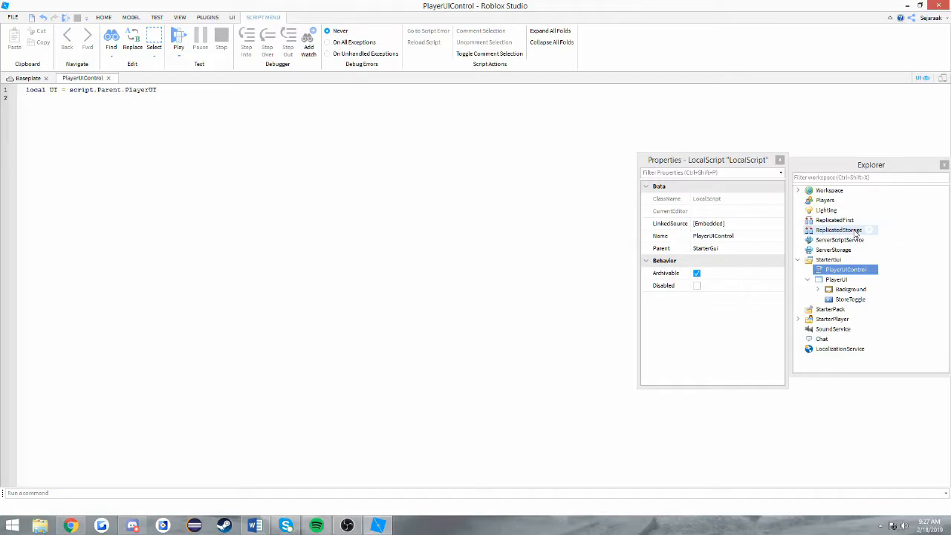
Begin a second local declaration in the script and rename the Background frame to Store.
text(local)
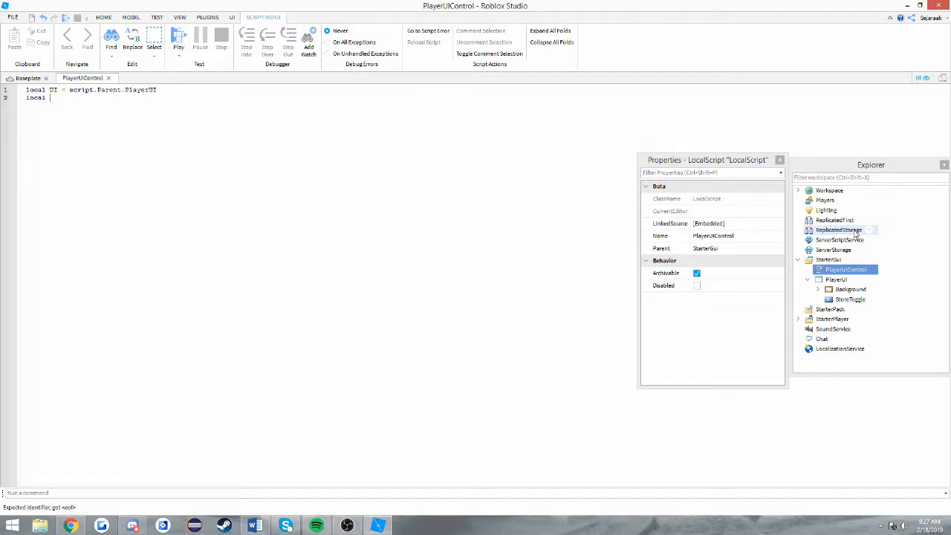
right_click(846, 290)
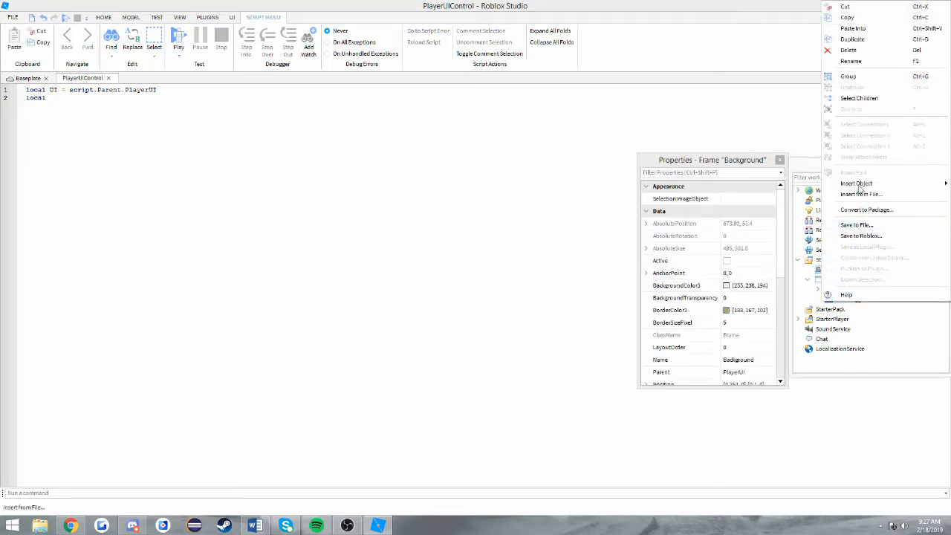
click(852, 63)
text(Store)
key(Return)
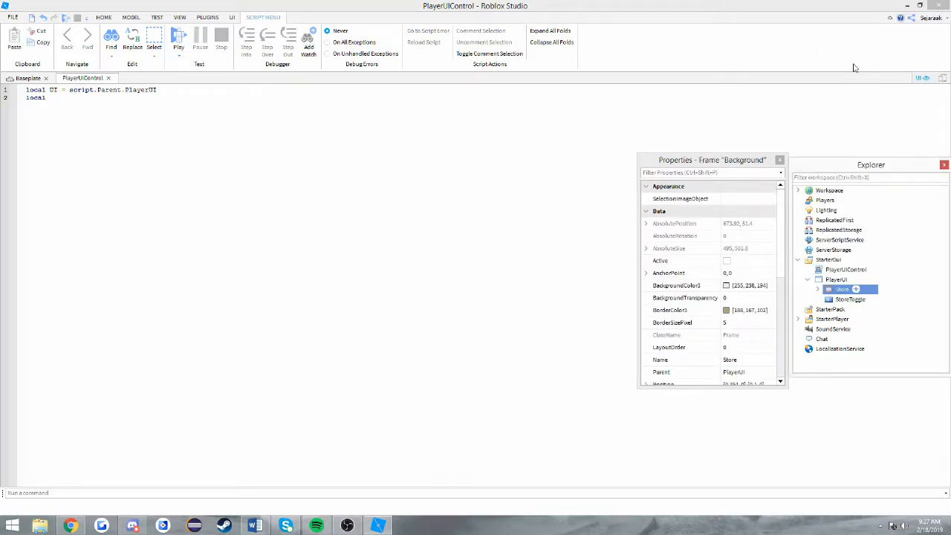
Complete the second declaration as local Store = UI.Store and add local Buy = Store.Buy below it.
click(71, 100)
text(Store = UI)
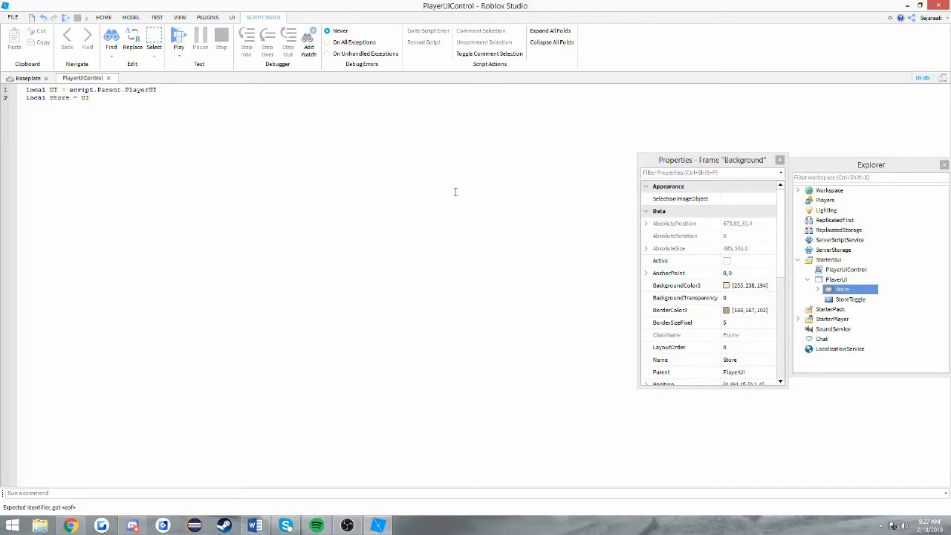
text(.Store)
click(818, 289)
click(135, 122)
text(local Buy = Store.Buy)
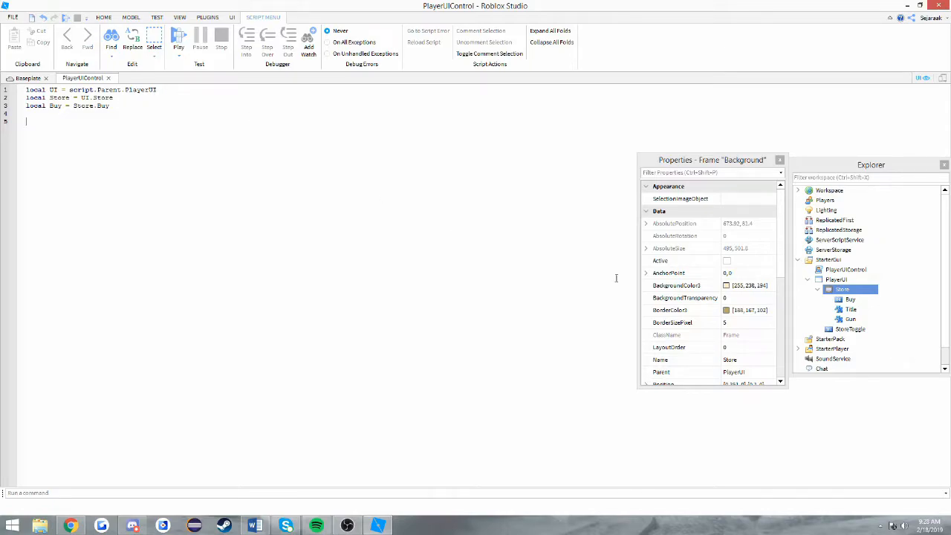
Insert the declaration local Toggle = UI.StoreToggle directly below the UI declaration in the script.
key(Return)
text(local To)
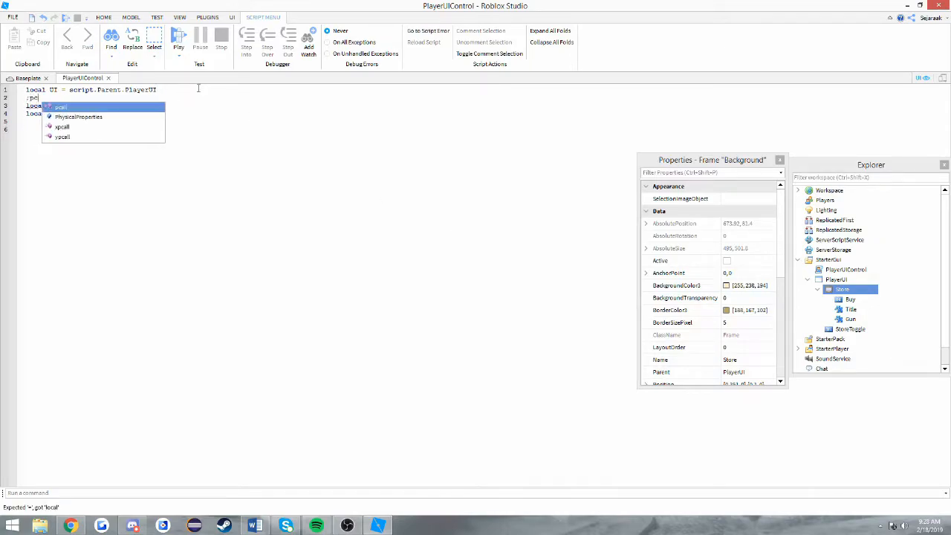
text(ggle = UI.Tog)
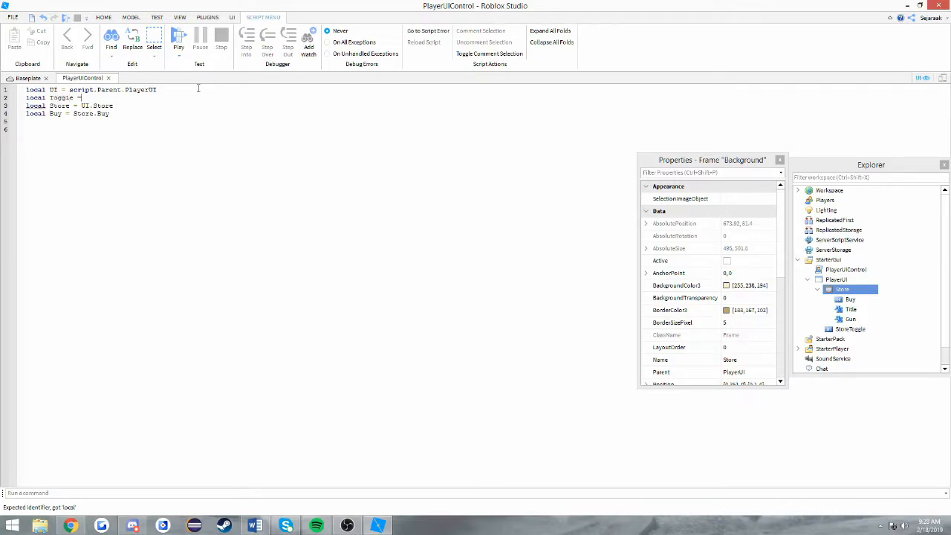
key(BackSpace)
key(BackSpace)
key(BackSpace)
text(Store)
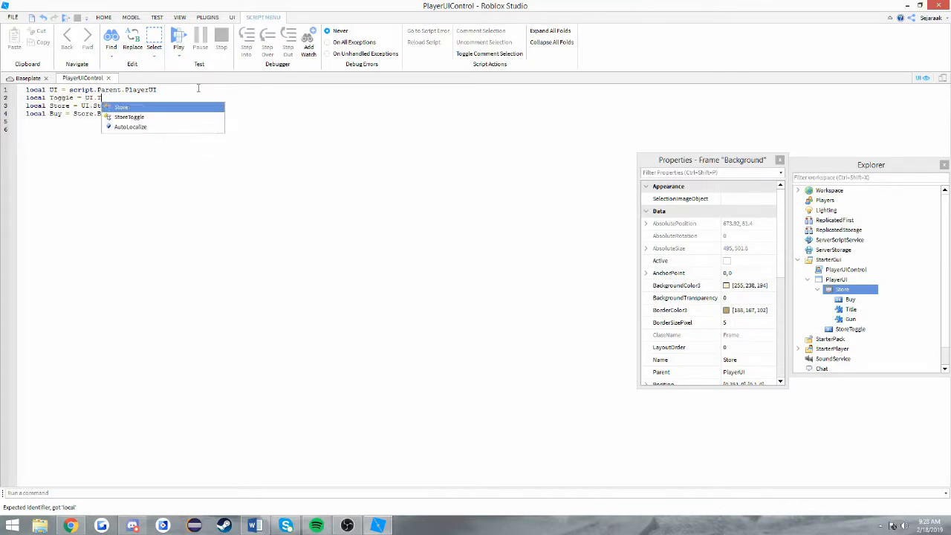
text(Toggle)
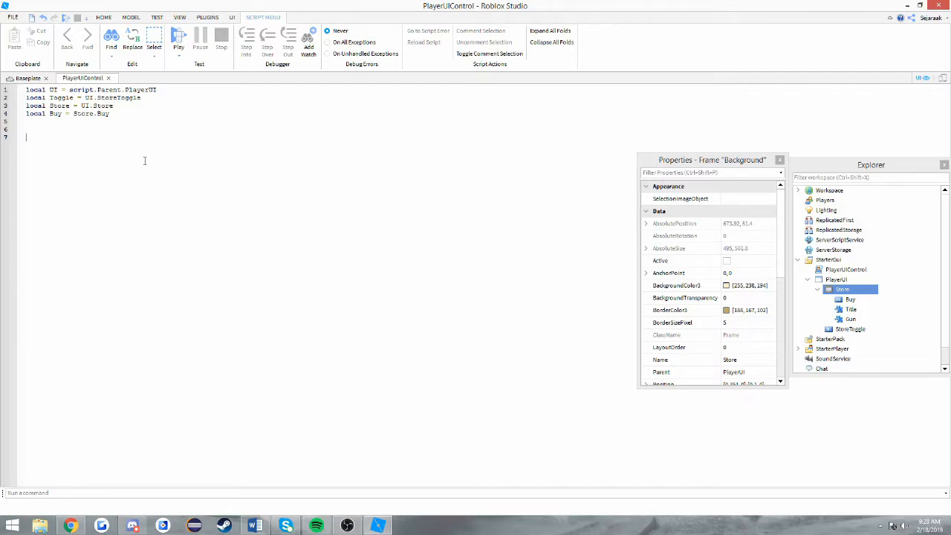
Start an event handler below the declarations with Toggle.MouseButton1Clicked:Connect(function() and its closing end).
text(Toggle)
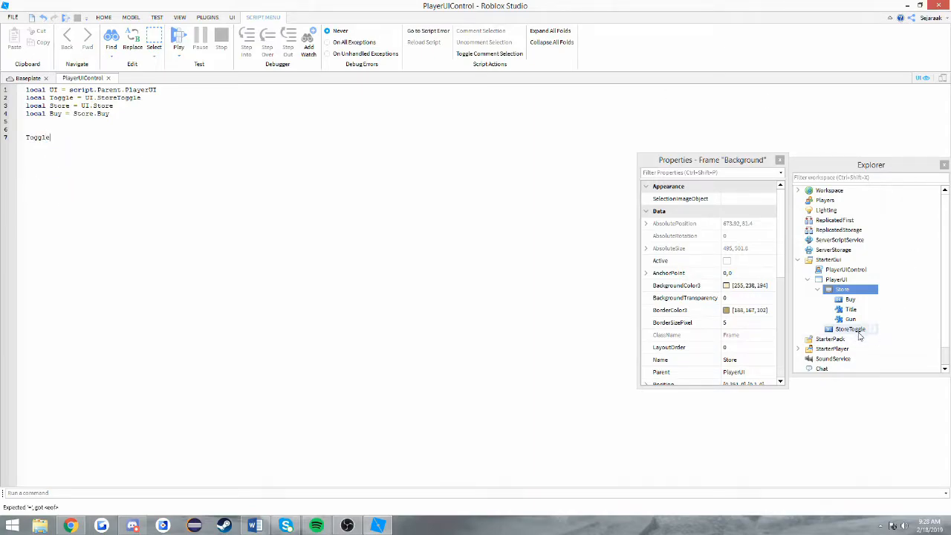
text(.MouseButton)
key(BackSpace)
key(BackSpace)
key(BackSpace)
key(BackSpace)
key(BackSpace)
text(ut)
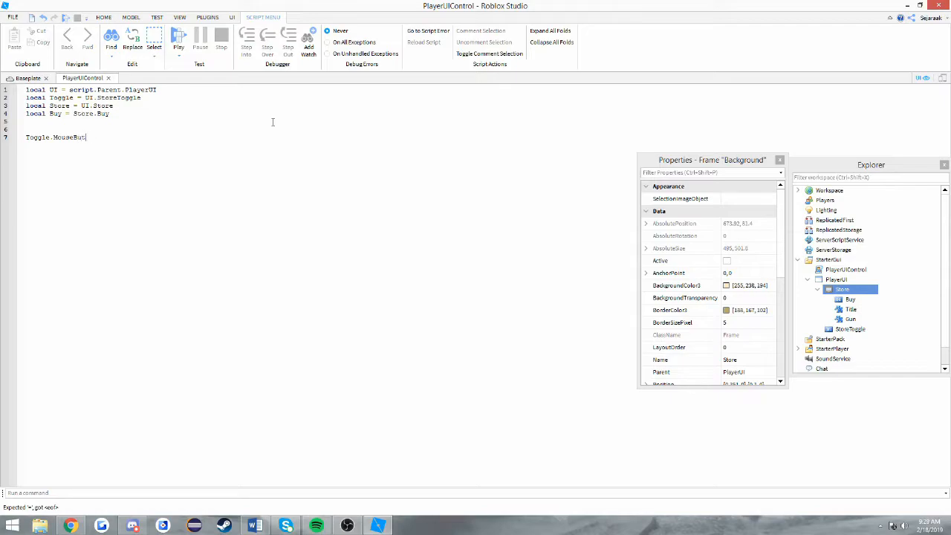
text(ton1Clicked:Conn)
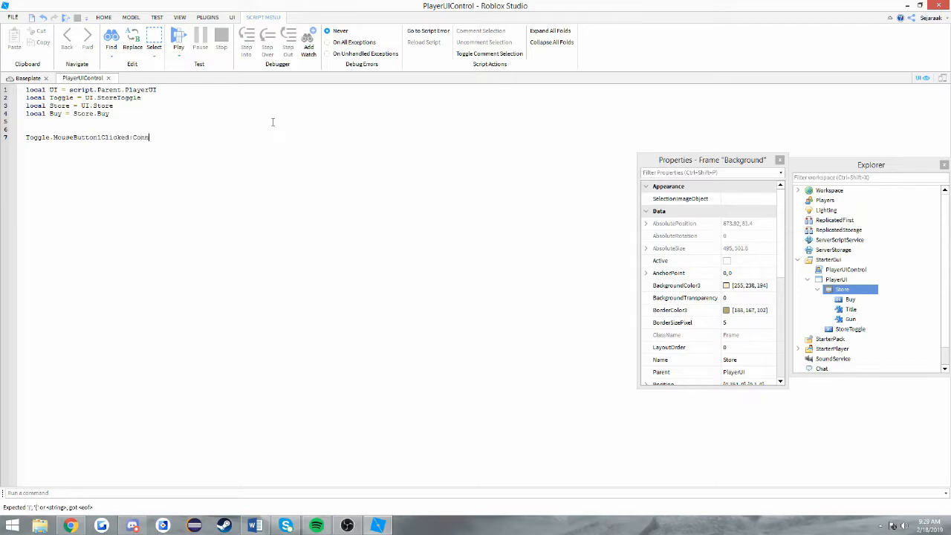
text(ect(function())
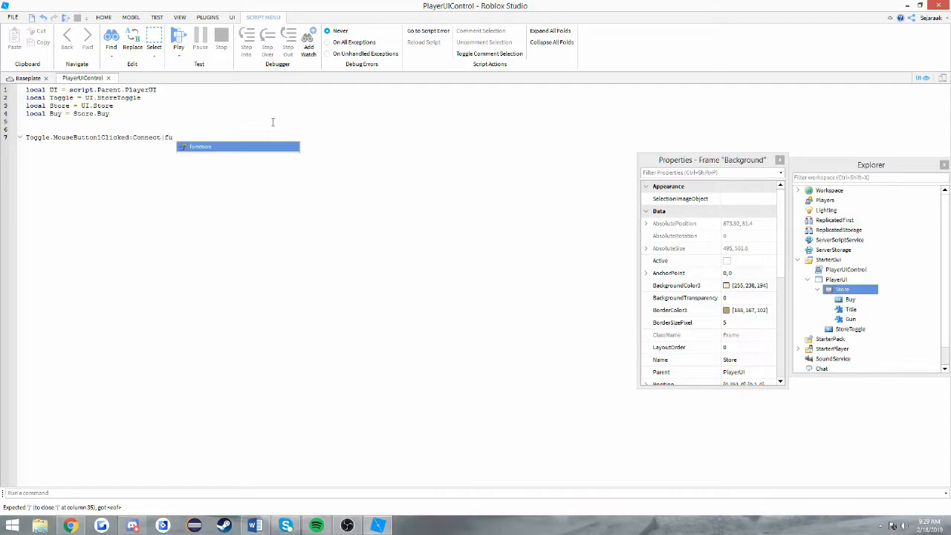
key(Return)
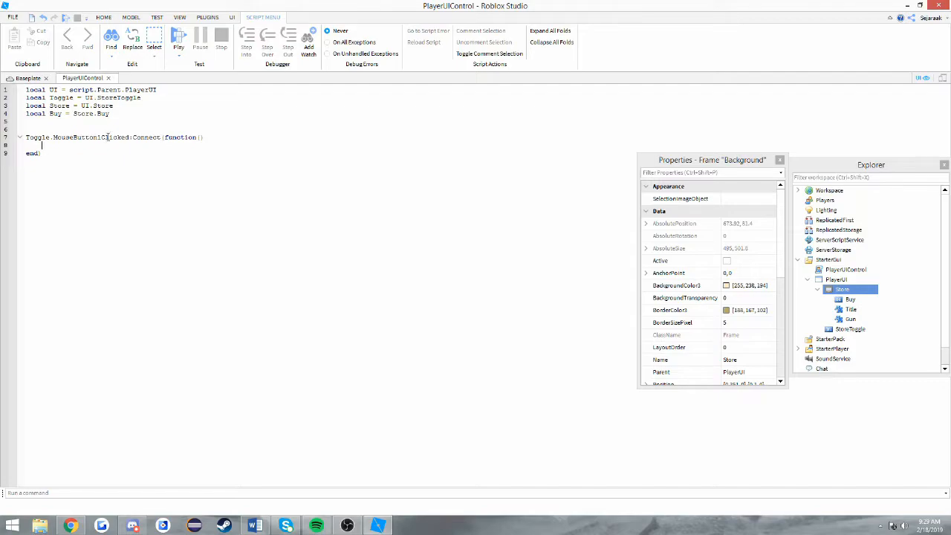
Write Store.Visible = true inside the Toggle handler function.
double_click(55, 137)
click(137, 165)
text(St)
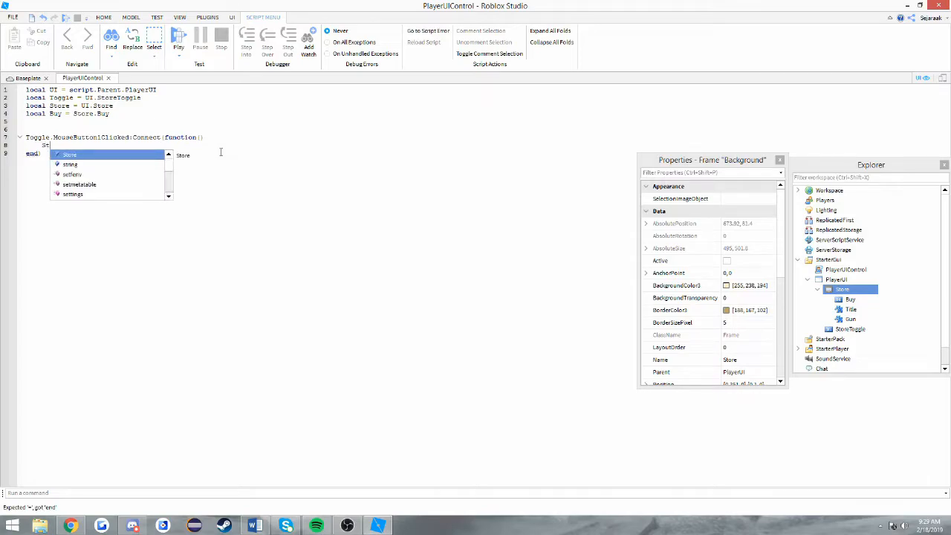
text(ore.Visible)
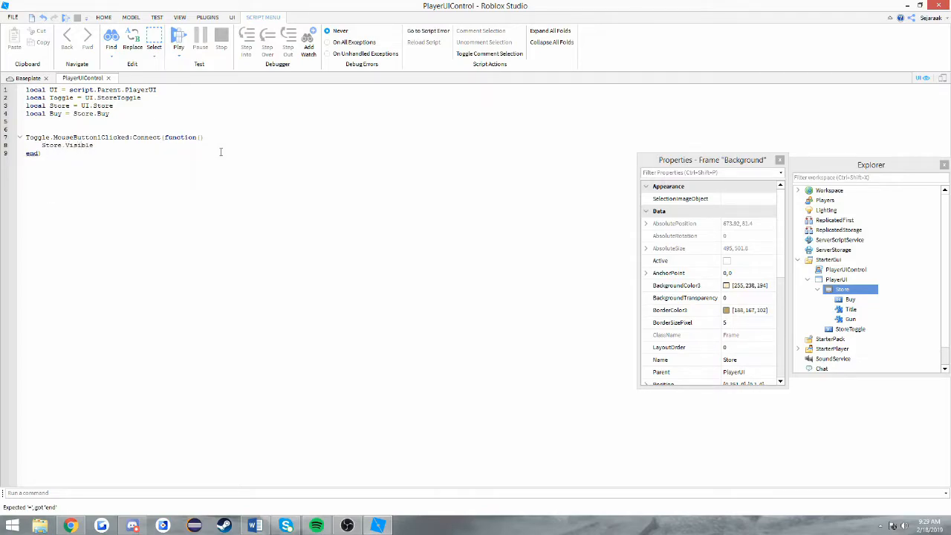
scroll(707, 301, down, 5)
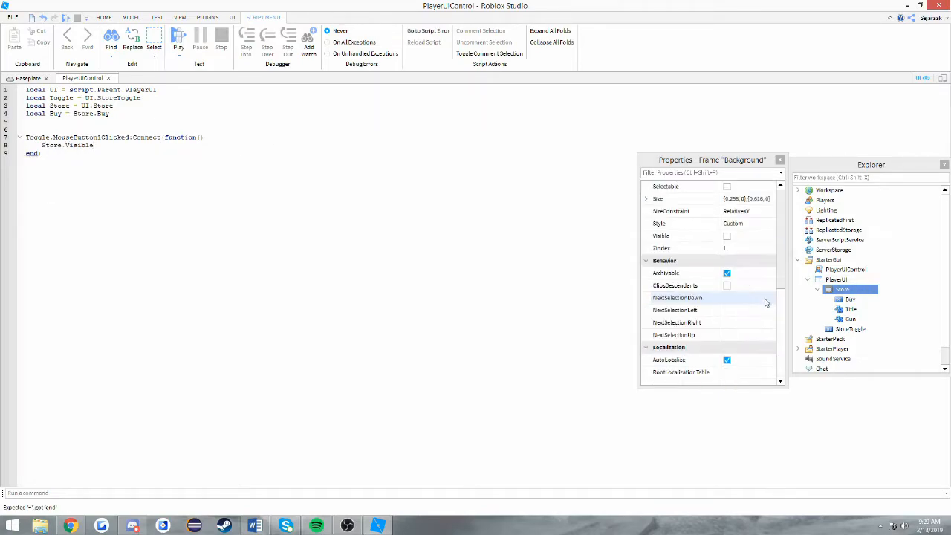
text(=)
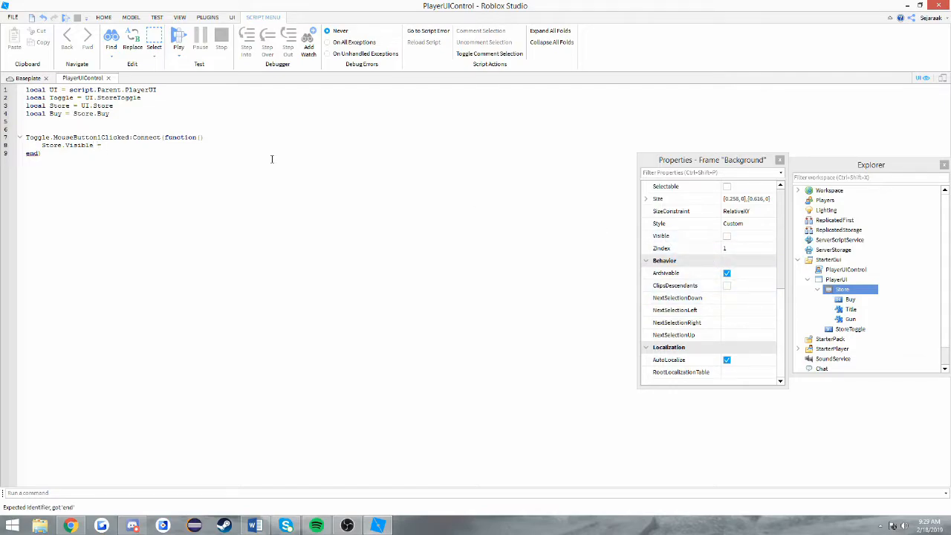
click(728, 237)
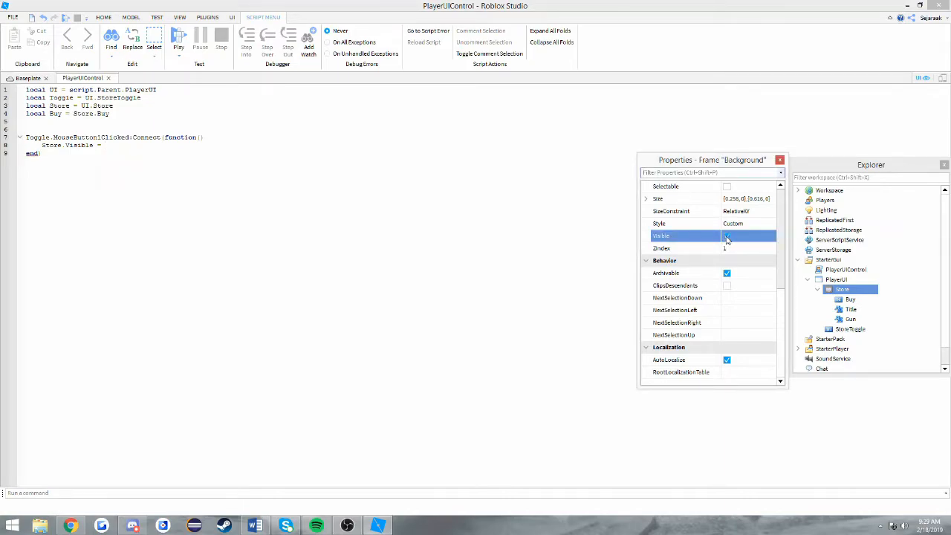
click(136, 158)
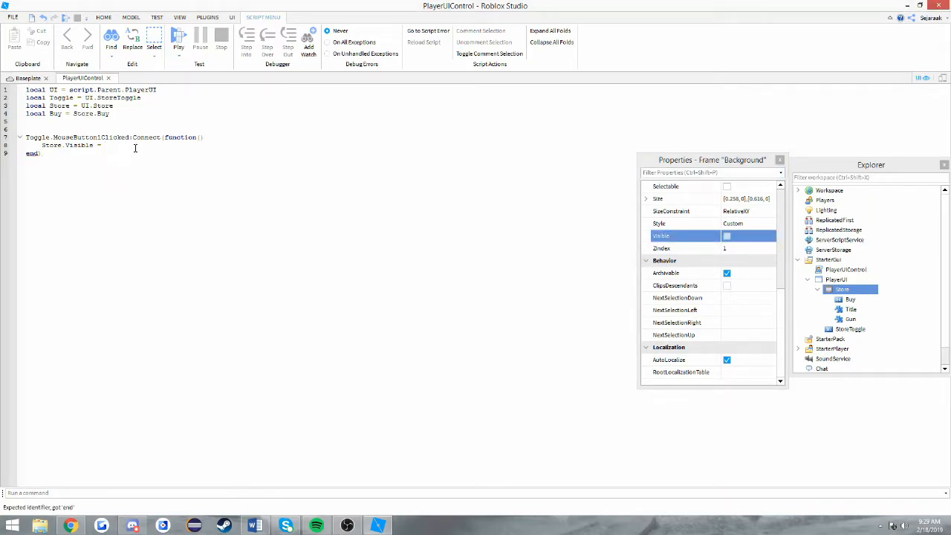
text(true)
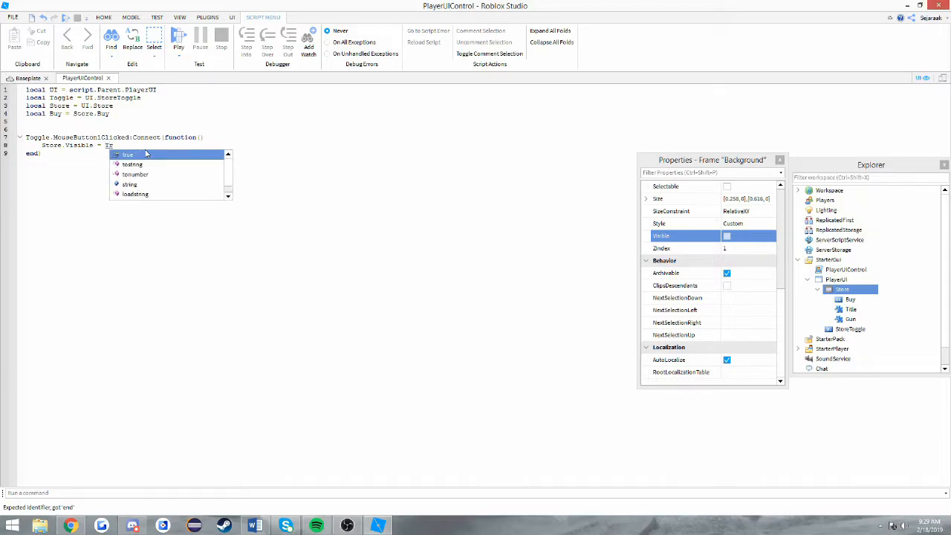
Add the condition if not Store.Visible then above the Store.Visible = true line.
click(228, 143)
key(Return)
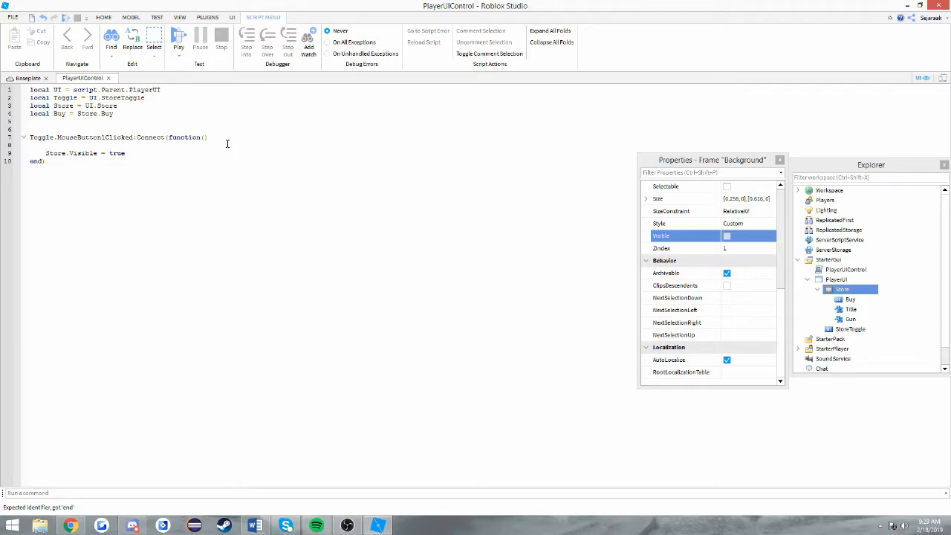
text(if Store.Visible == false)
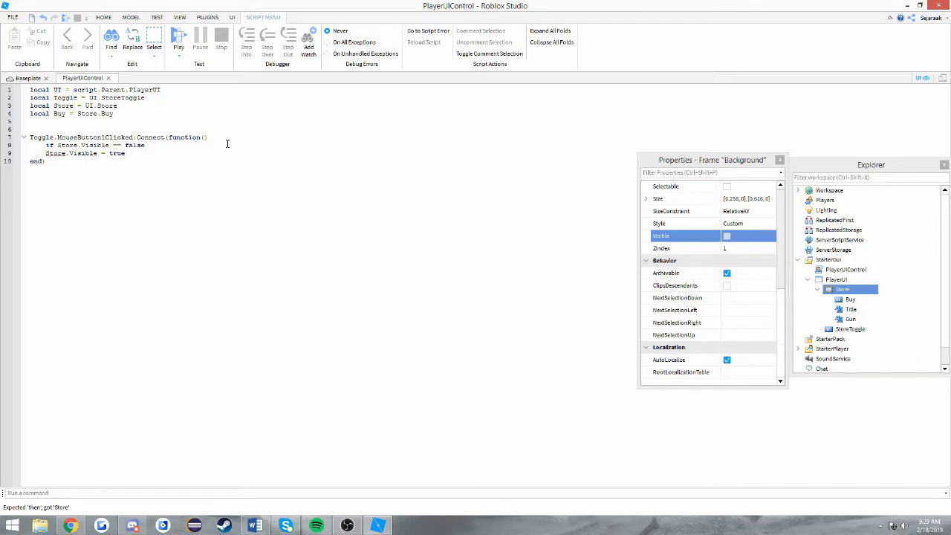
key(BackSpace)
key(BackSpace)
key(BackSpace)
key(BackSpace)
key(BackSpace)
key(BackSpace)
key(BackSpace)
key(BackSpace)
key(BackSpace)
key(BackSpace)
key(BackSpace)
key(BackSpace)
key(BackSpace)
key(BackSpace)
key(BackSpace)
key(BackSpace)
key(BackSpace)
key(BackSpace)
key(BackSpace)
key(BackSpace)
text(not Store.Visible then)
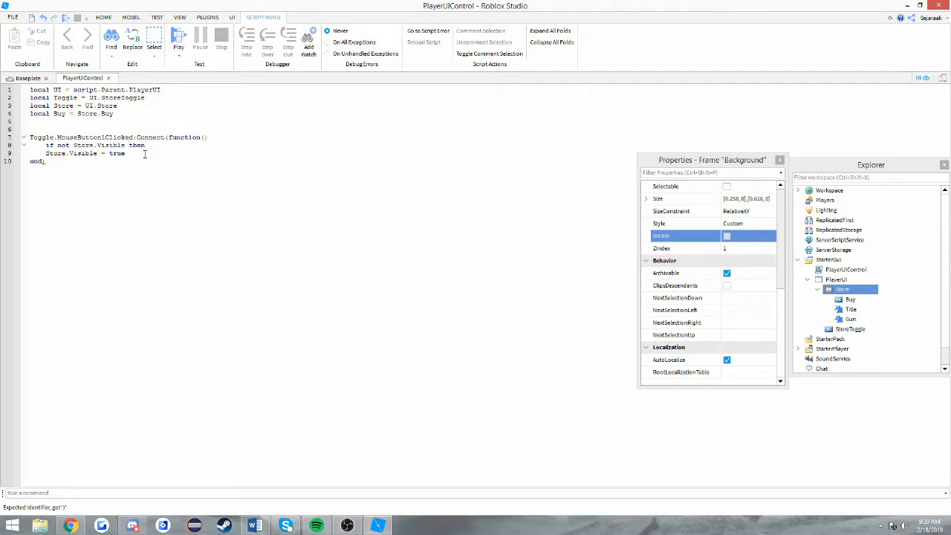
Add an else branch containing Store.Visible = false and close the if block with end, indenting the lines inside.
key(Return)
text(else)
key(Return)
key(BackSpace)
text(end)
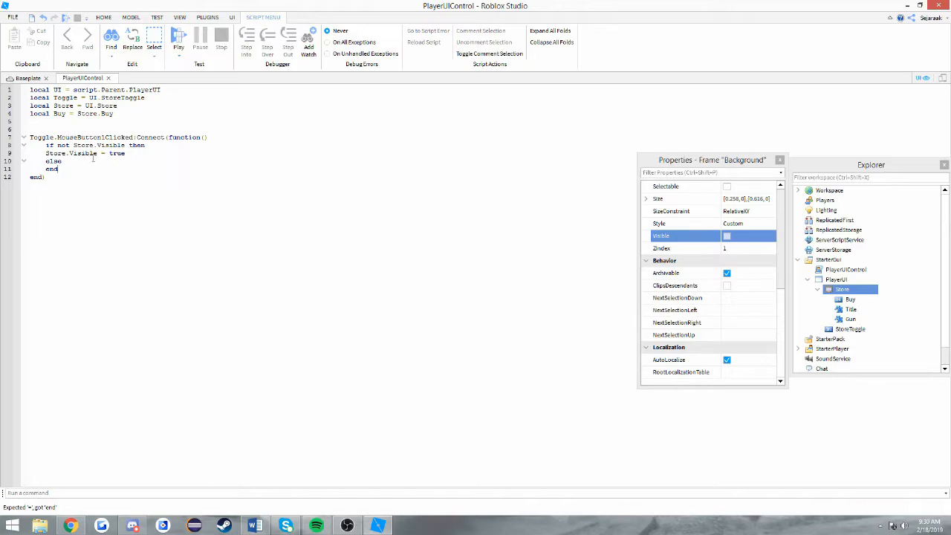
key(Tab)
click(82, 161)
key(Return)
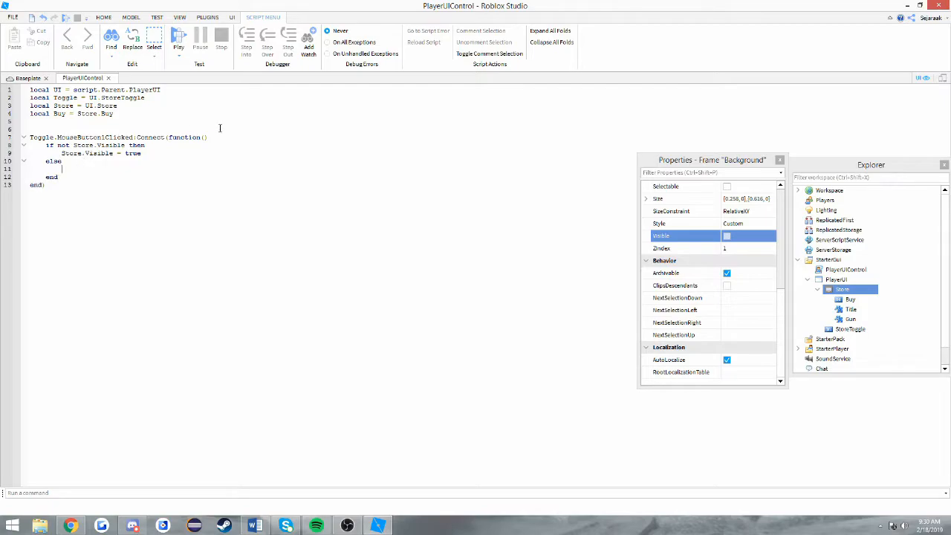
text(Store.Vis)
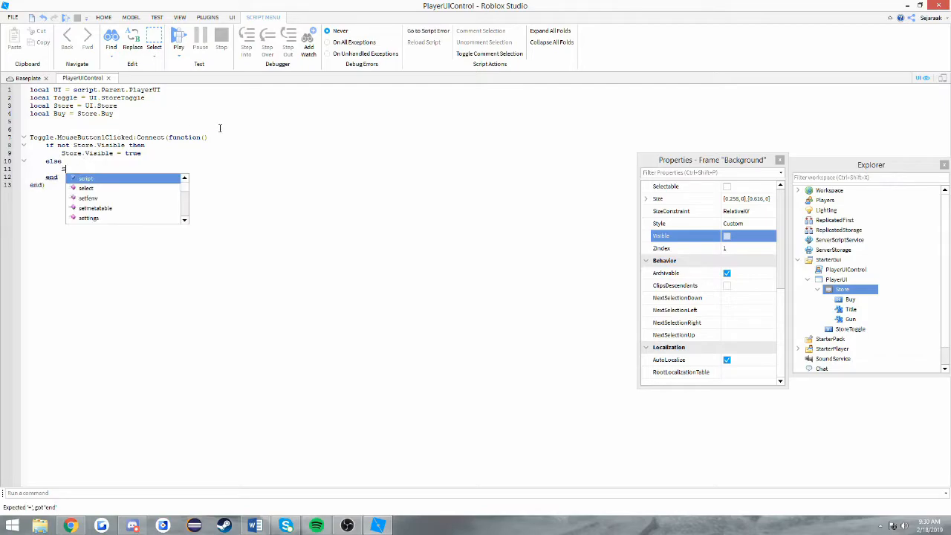
text(ible = false)
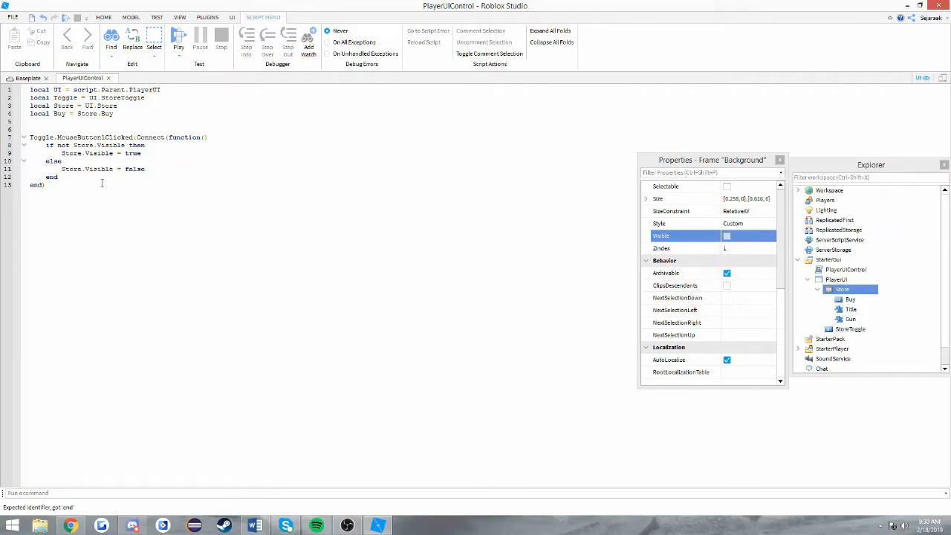
Play-test the baseplate, try the STORE button and check the developer console log for errors, ending with the test stopped.
click(28, 78)
click(157, 17)
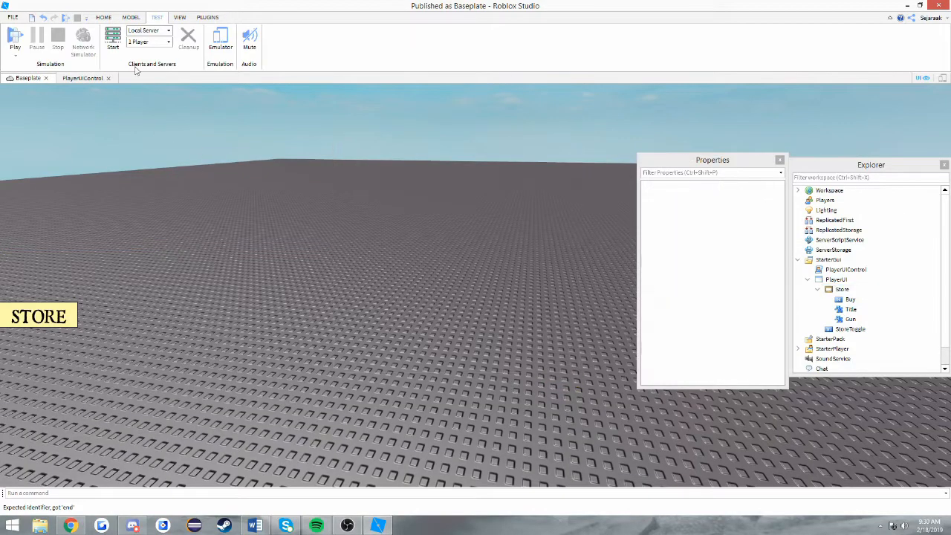
click(15, 38)
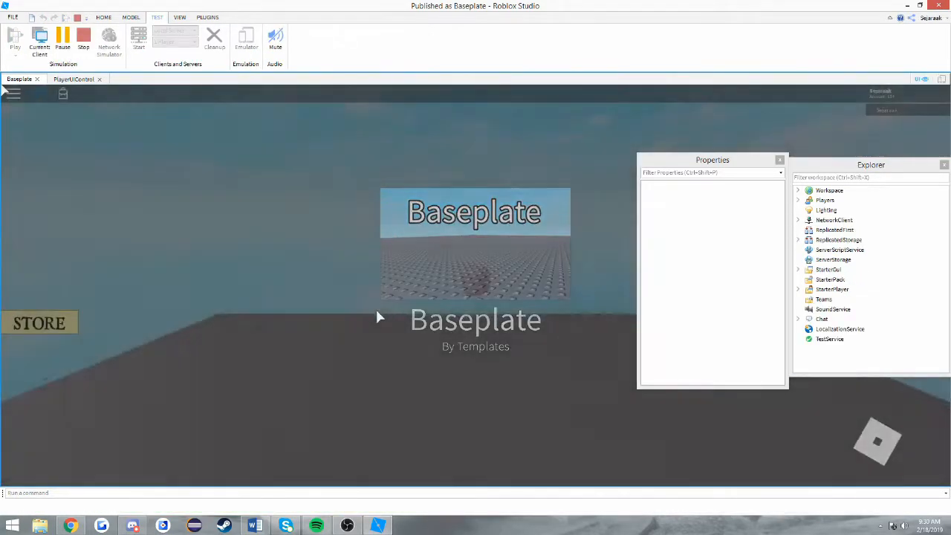
key(w)
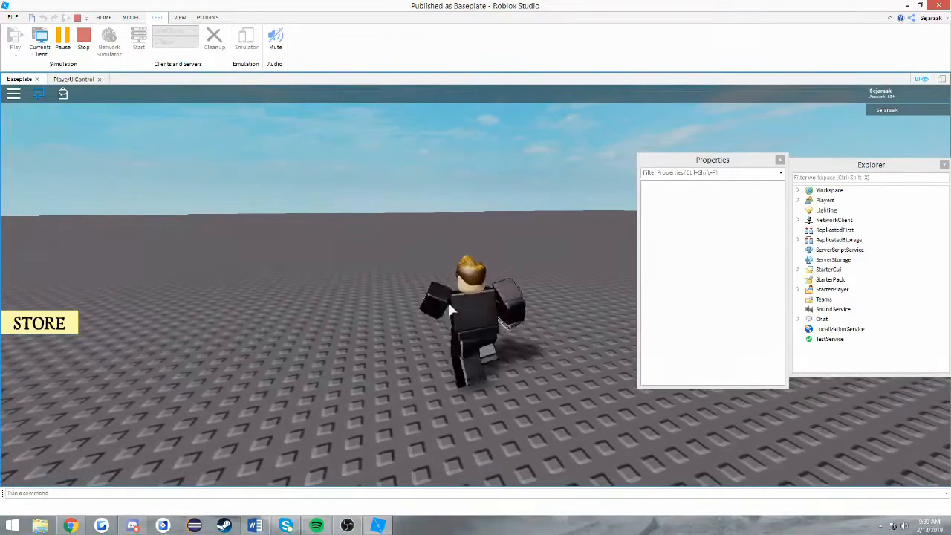
key(s)
key(a)
click(63, 325)
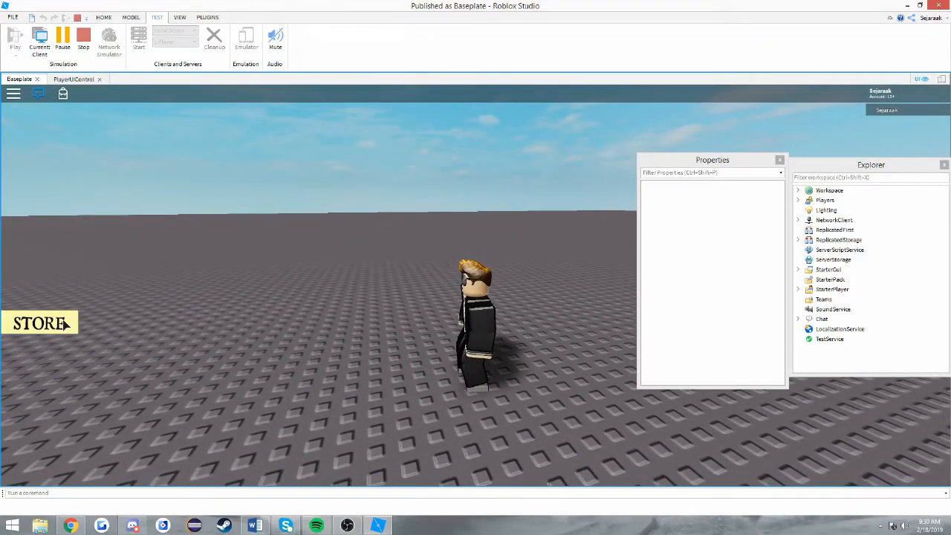
key(F9)
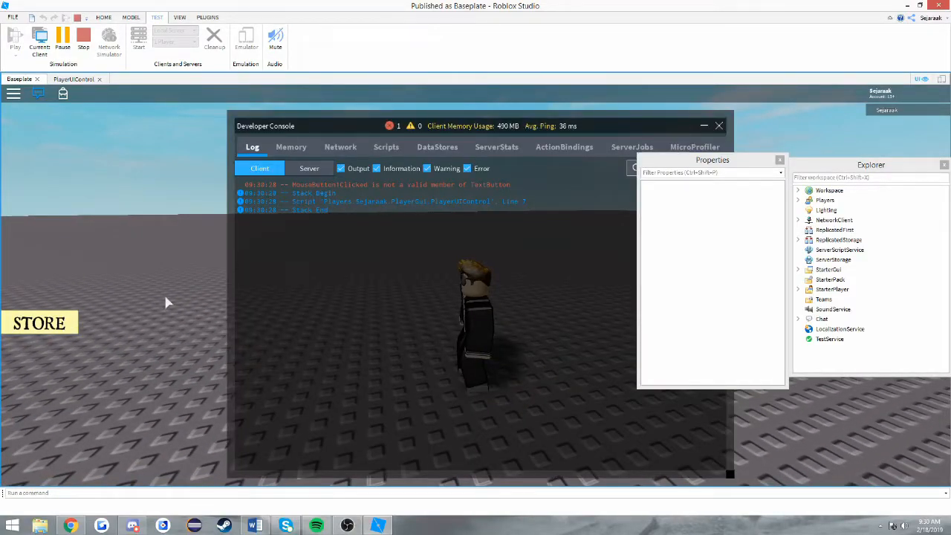
key(F9)
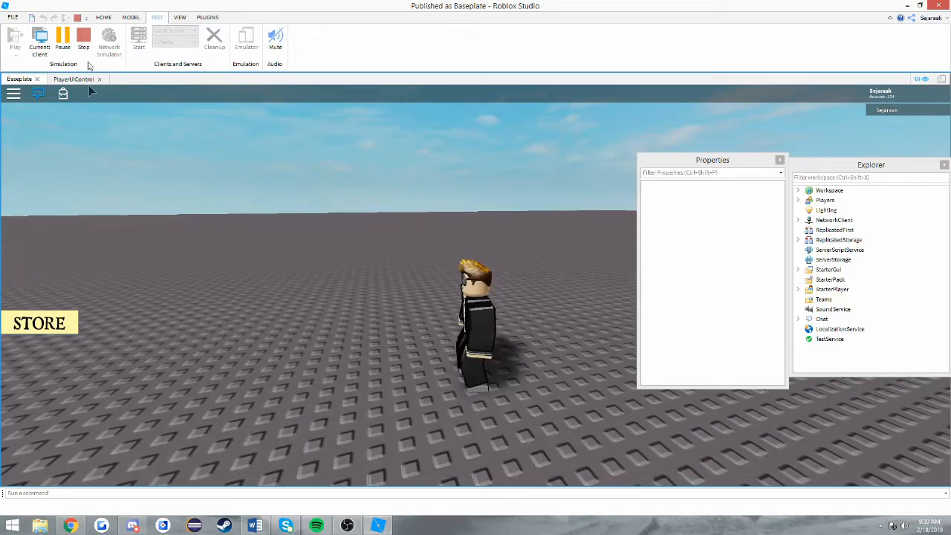
click(83, 38)
Change the Toggle event in the PlayerUIControl script to MouseButton1Down.
click(78, 79)
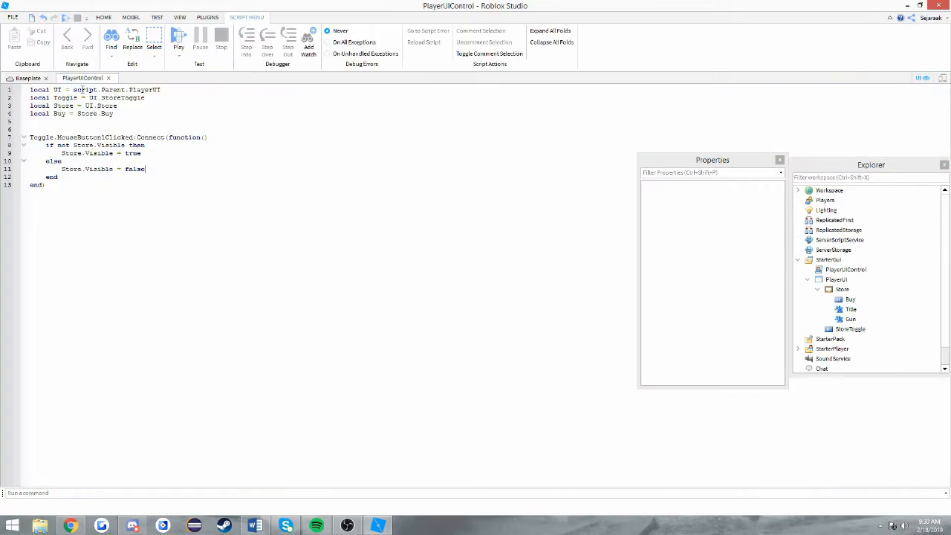
drag(106, 137, 134, 138)
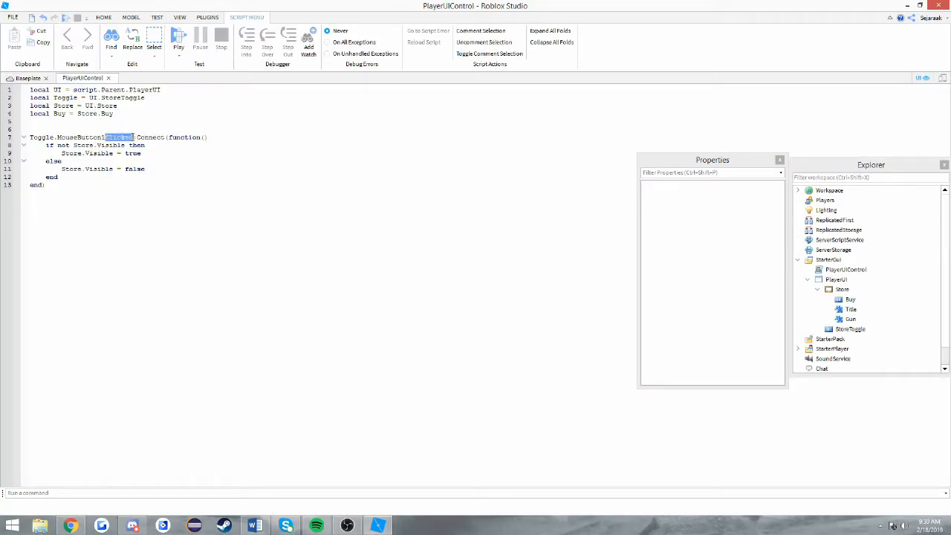
text(Down)
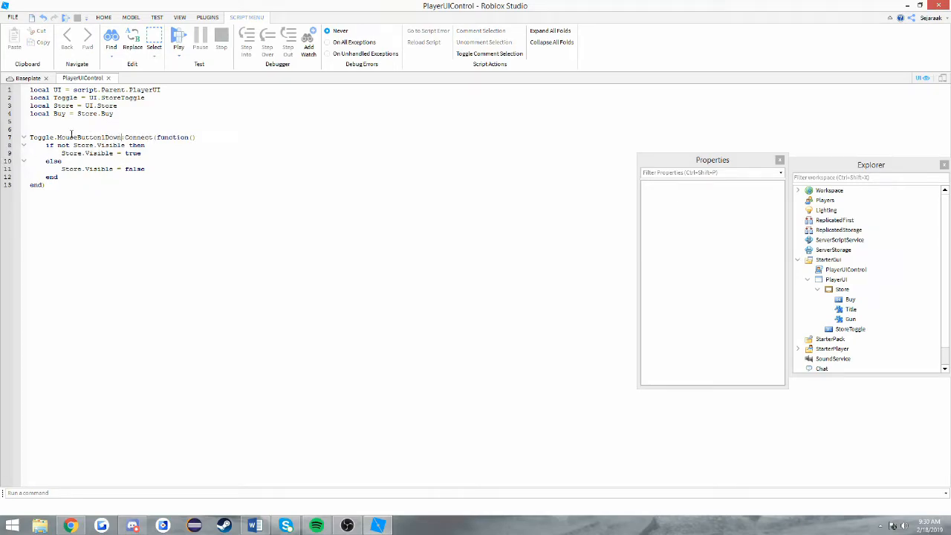
Play-test opening and closing the store with the STORE button, try the BUY! button, and stop the test.
key(F5)
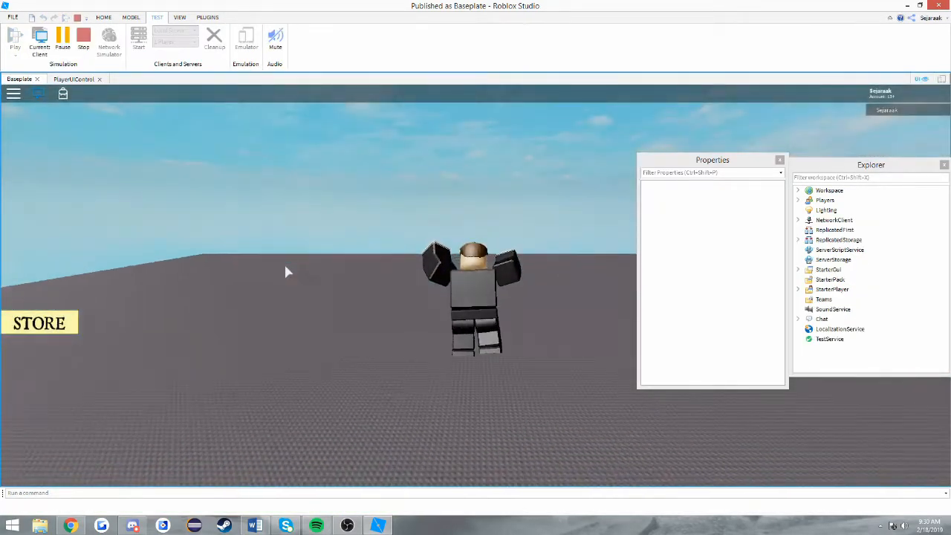
click(55, 324)
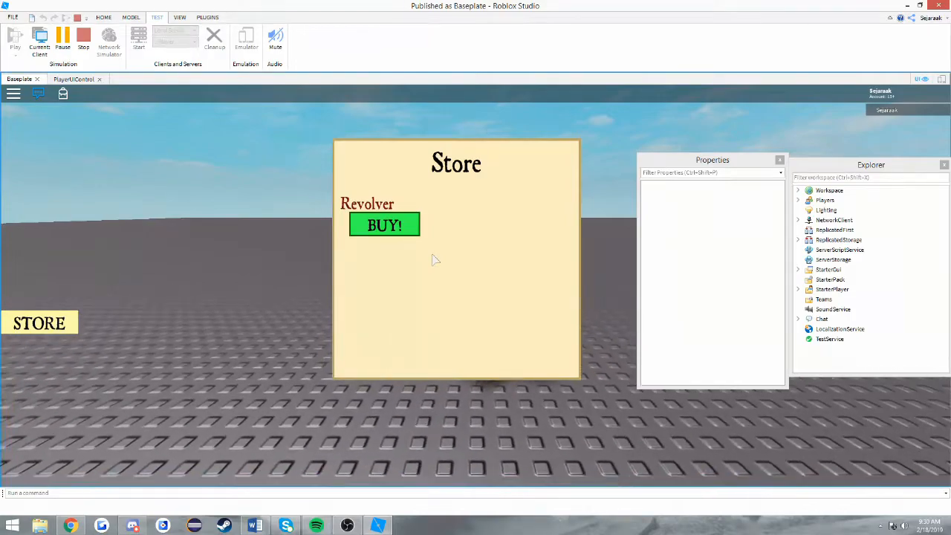
click(52, 321)
click(45, 324)
click(386, 227)
click(83, 39)
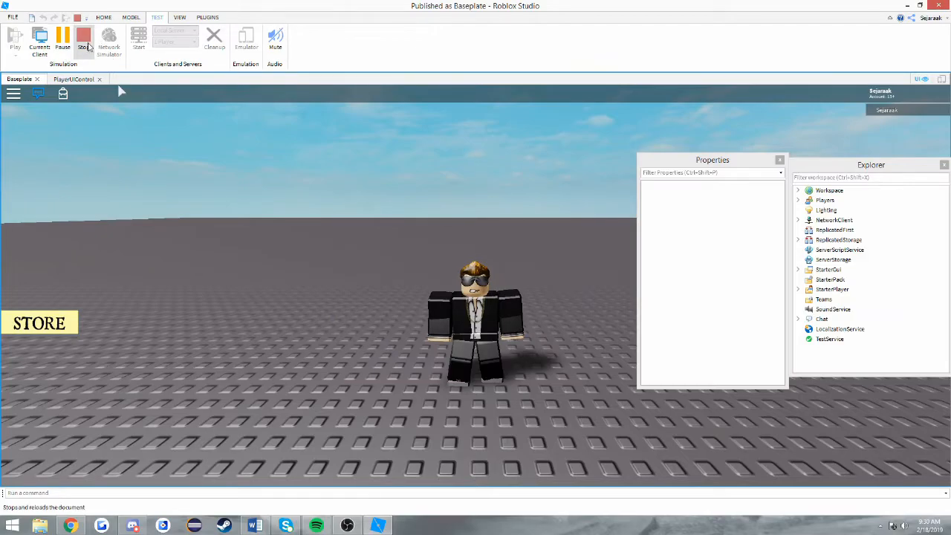
Add an empty Buy.MouseButton1Down:Connect(function() handler below the Toggle function in the PlayerUIControl script.
click(79, 78)
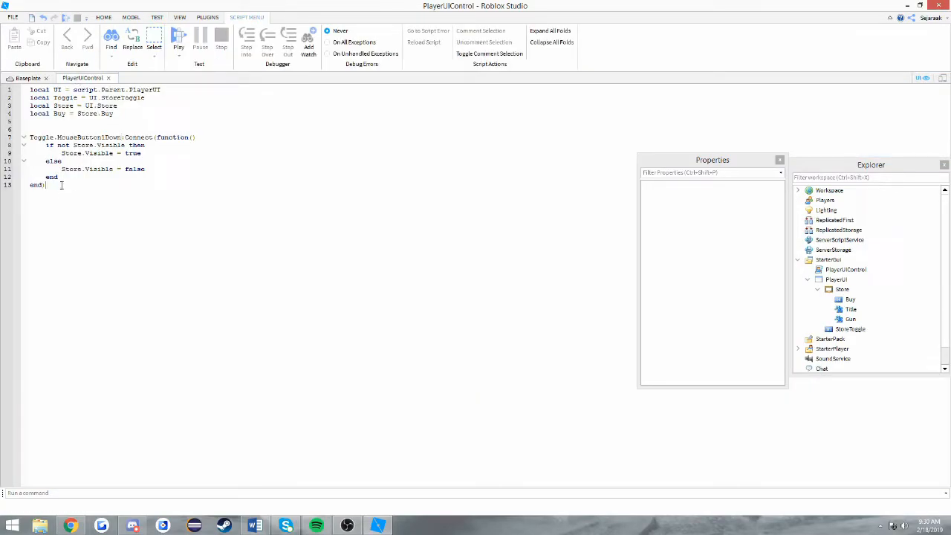
key(Return)
key(Return)
text(Buy.MouseButton1Down:Connect(func)
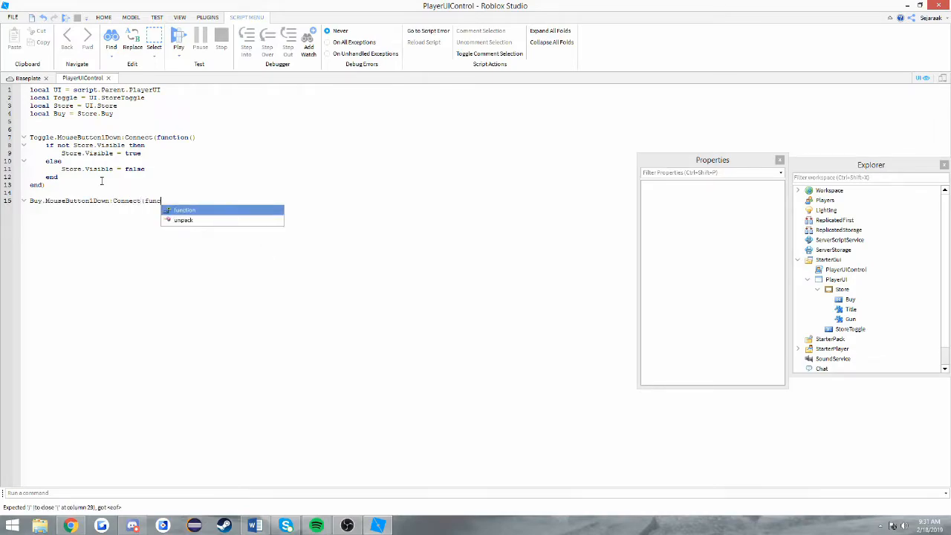
key(Tab)
key(Return)
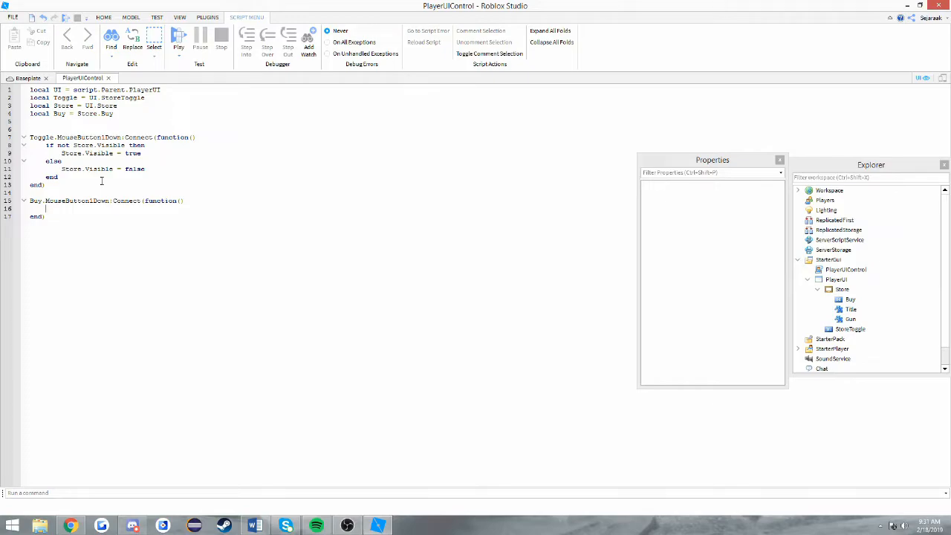
text(pla)
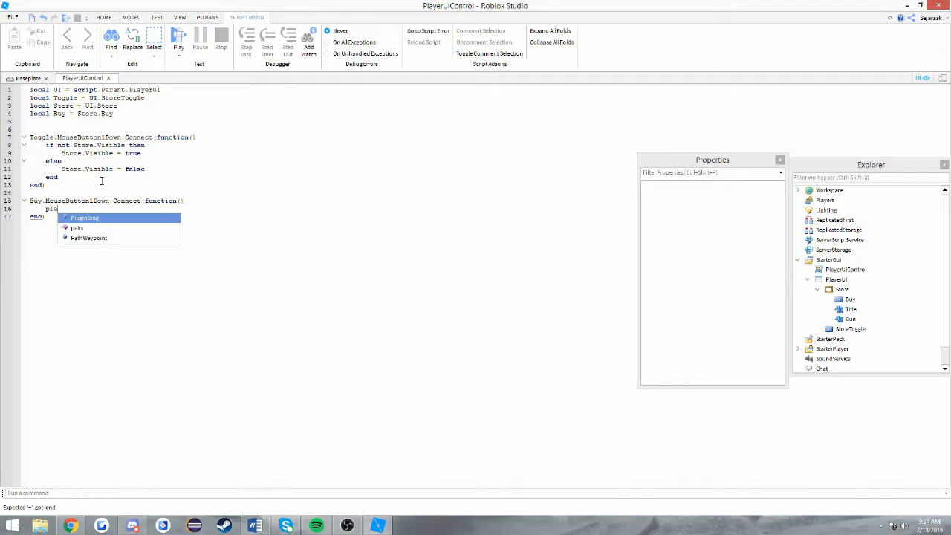
text(yer.Cash = Cash - Pric)
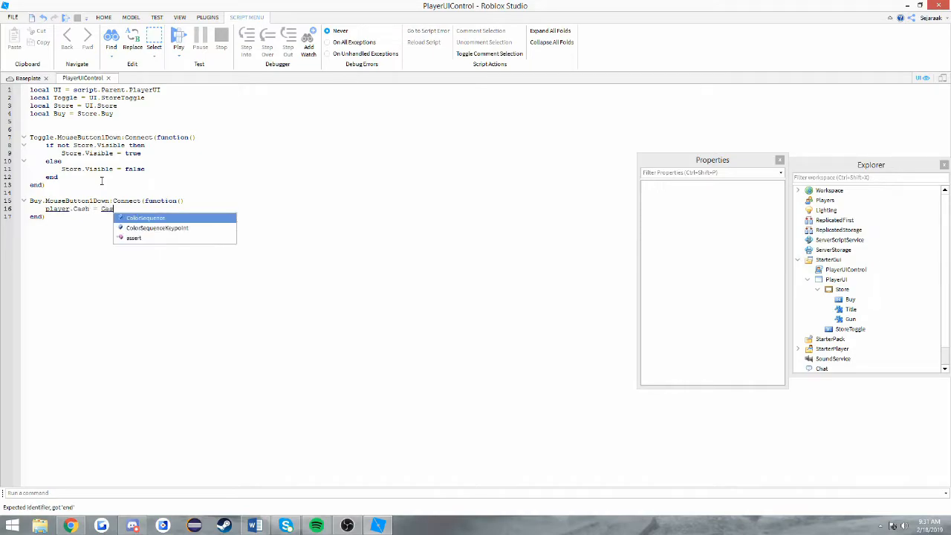
key(BackSpace)
key(BackSpace)
key(BackSpace)
key(BackSpace)
key(BackSpace)
key(BackSpace)
key(BackSpace)
key(BackSpace)
key(BackSpace)
key(BackSpace)
key(BackSpace)
key(BackSpace)
key(BackSpace)
key(BackSpace)
key(BackSpace)
key(BackSpace)
key(BackSpace)
key(BackSpace)
key(BackSpace)
key(BackSpace)
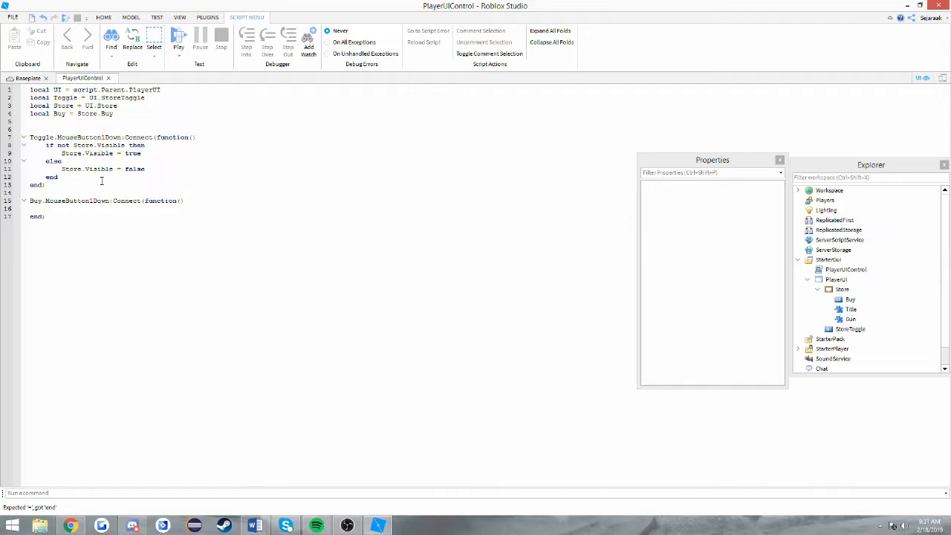
Draft Player.Inventory.Revolver.Owned = True and an unfinished Player.Cash.Value = line inside the Buy handler, and delete both lines.
text(Player.Inventory.Revolver .Owner =)
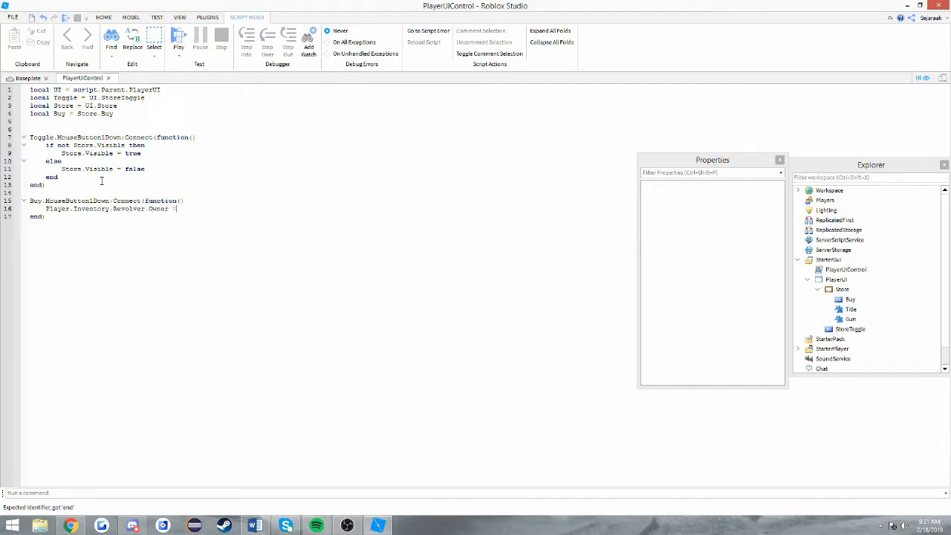
key(BackSpace)
key(BackSpace)
key(BackSpace)
text(d = True)
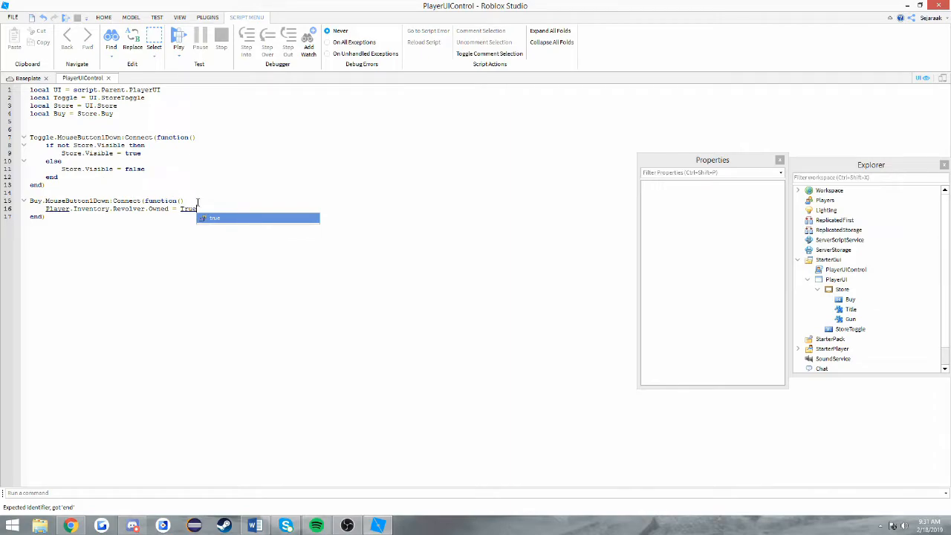
click(202, 202)
key(Return)
text(Player.Cash.Value =)
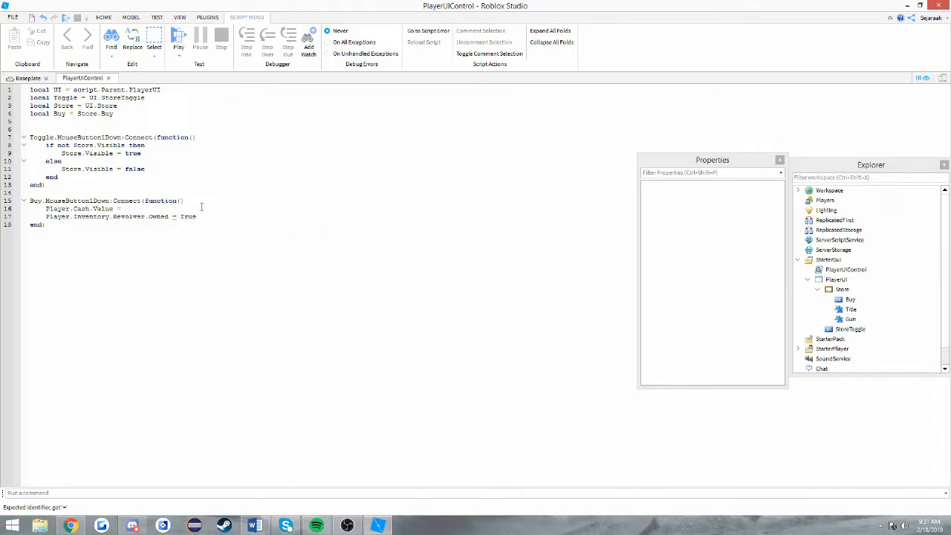
drag(197, 216, 250, 217)
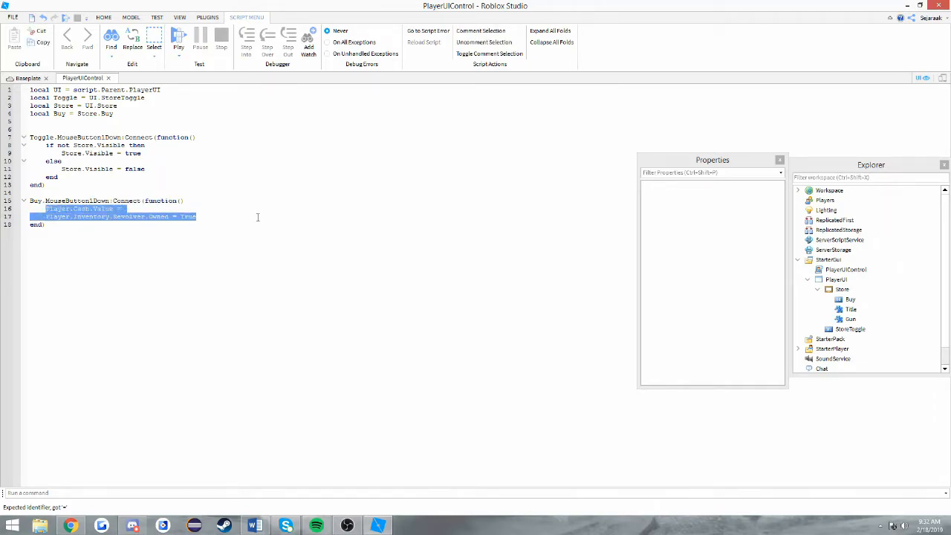
key(BackSpace)
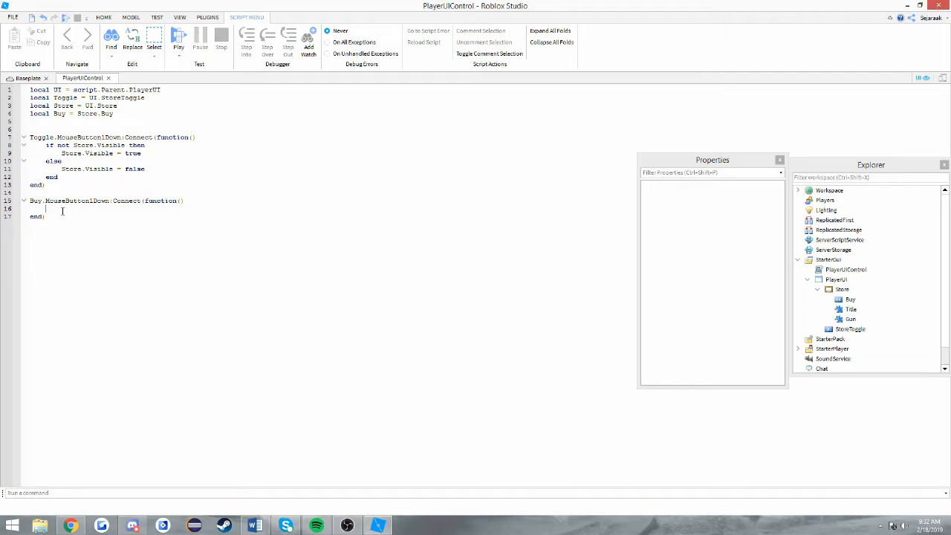
Return to the Baseplate view and make the Store frame visible, leaving nothing selected.
click(28, 78)
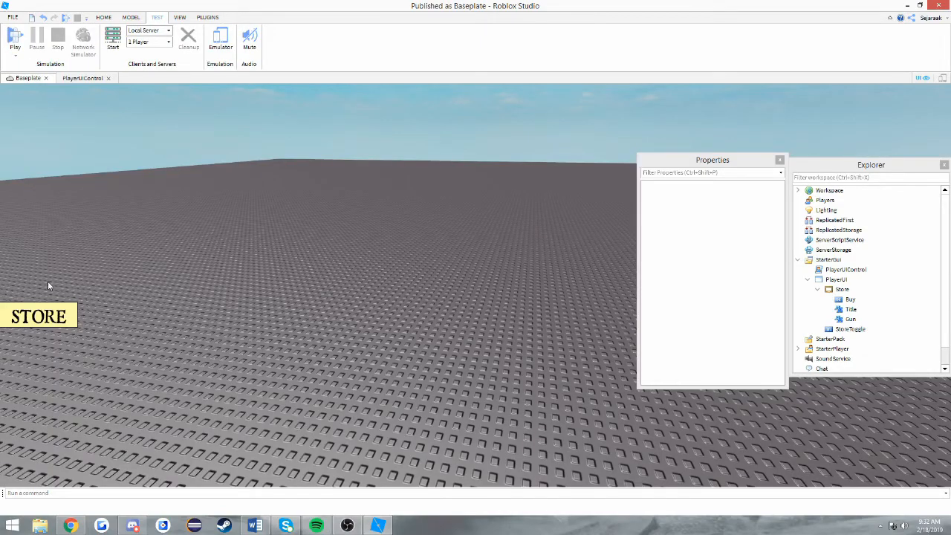
click(74, 78)
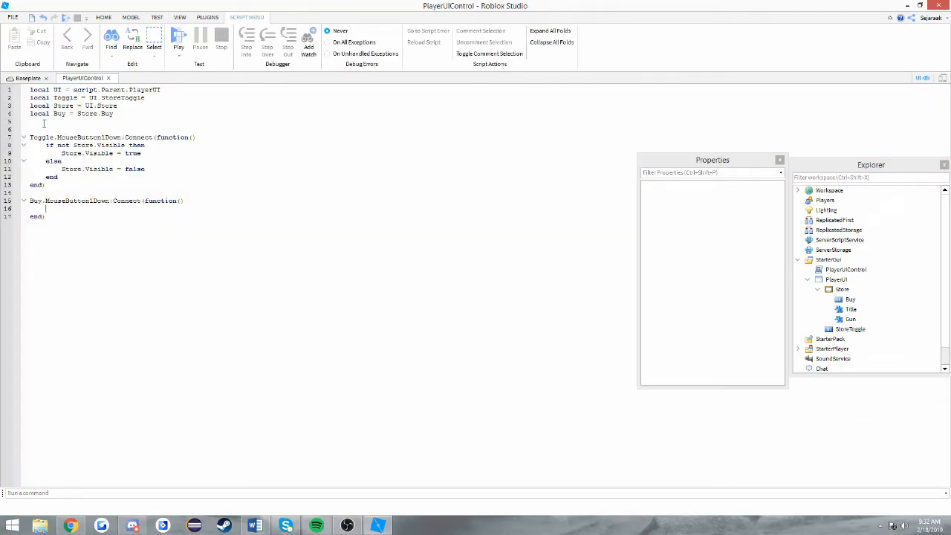
click(28, 77)
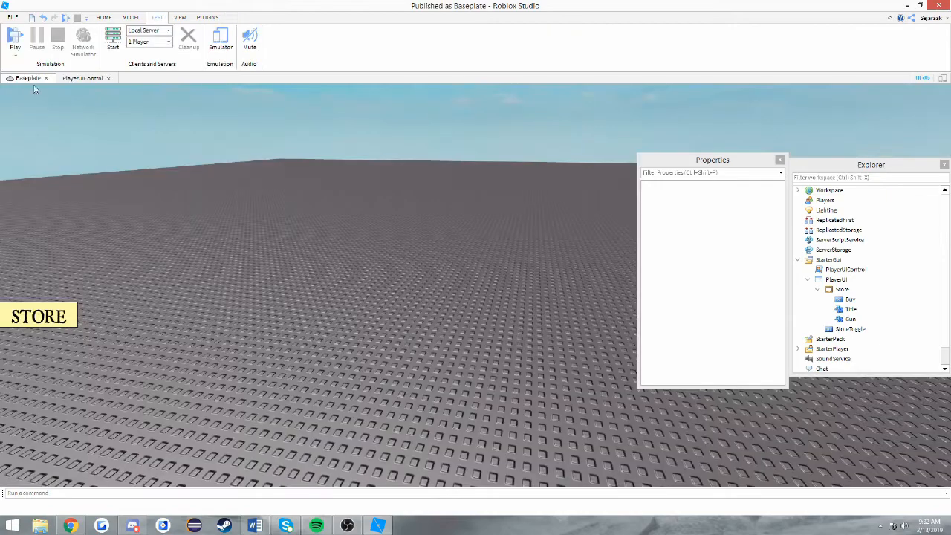
drag(290, 324, 449, 198)
click(841, 289)
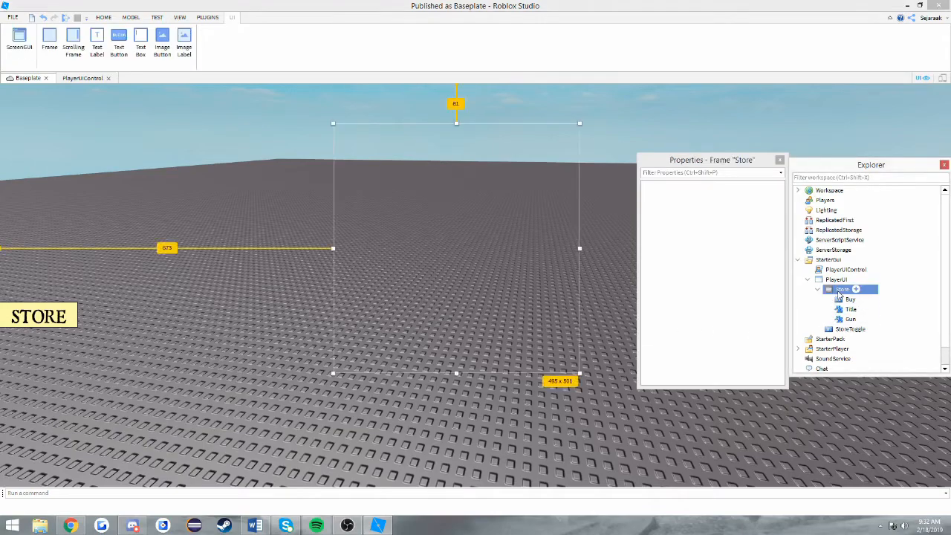
scroll(744, 310, down, 4)
click(728, 311)
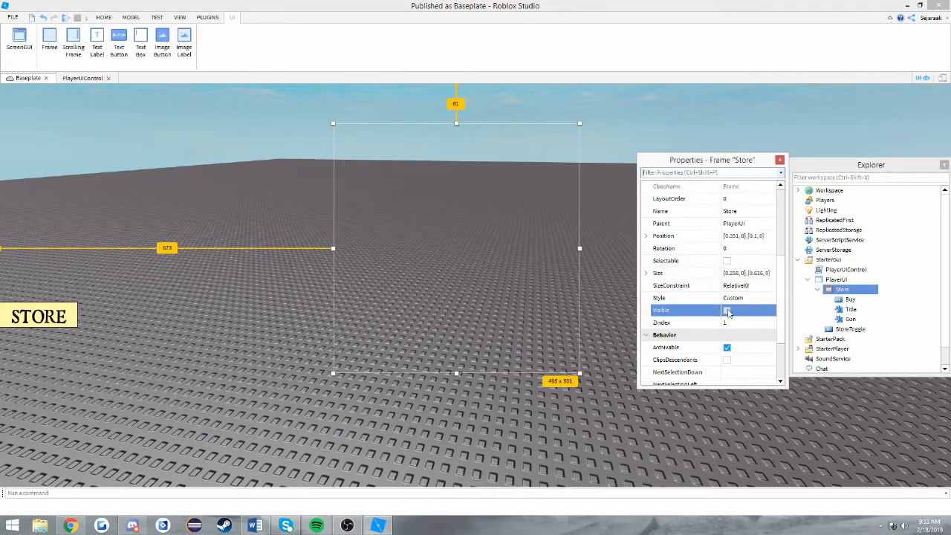
click(727, 311)
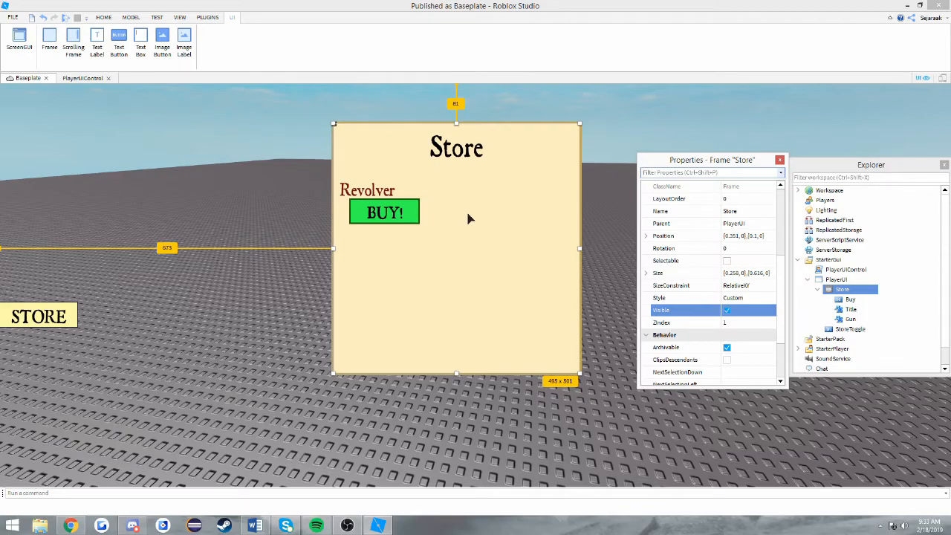
click(604, 215)
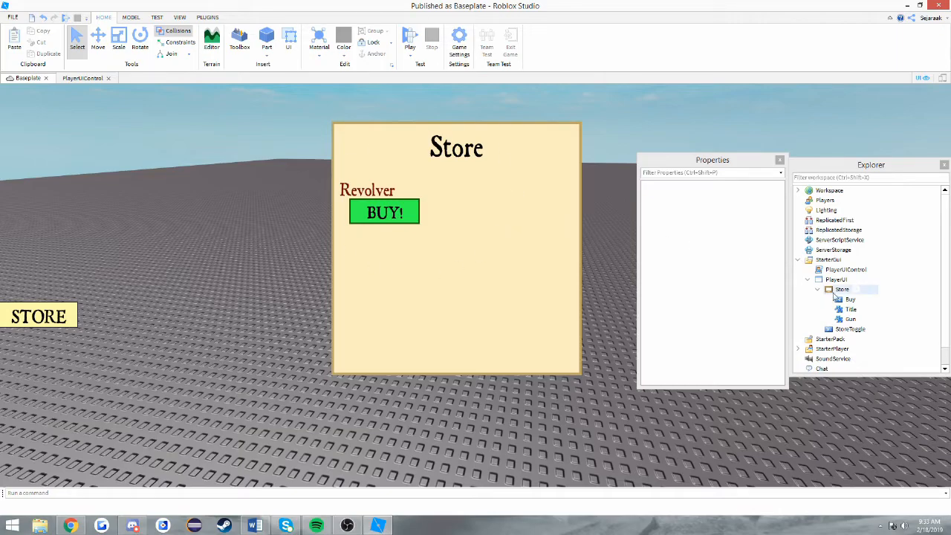
Set the Store frame's BackgroundTransparency to 1.
click(842, 290)
click(747, 298)
text(1)
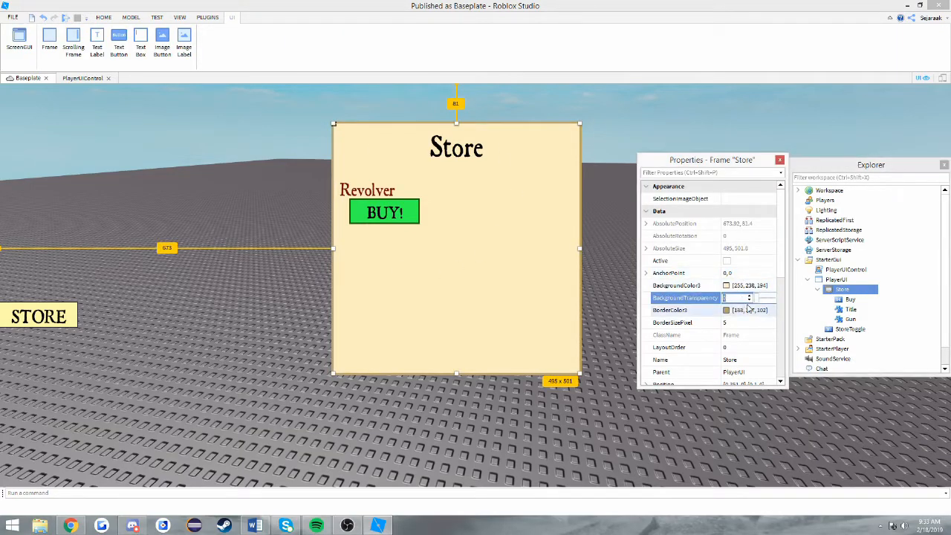
key(Return)
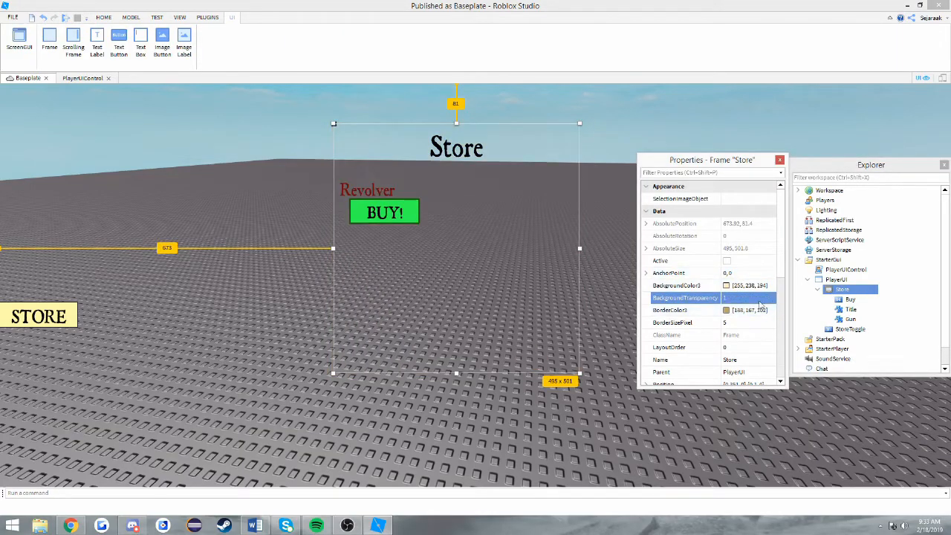
Insert an ImageLabel as a child of the Store frame.
click(854, 289)
scroll(852, 224, down, 1)
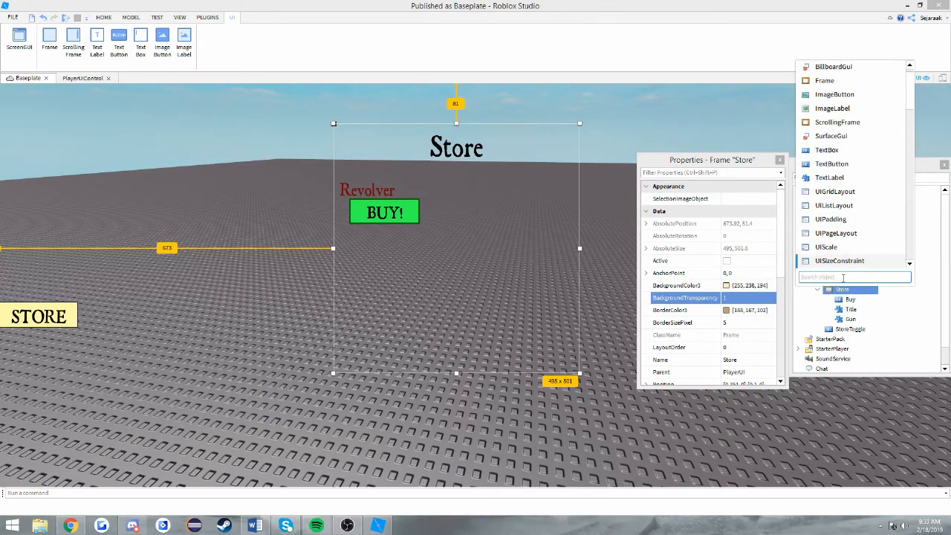
text(Imagela)
click(825, 81)
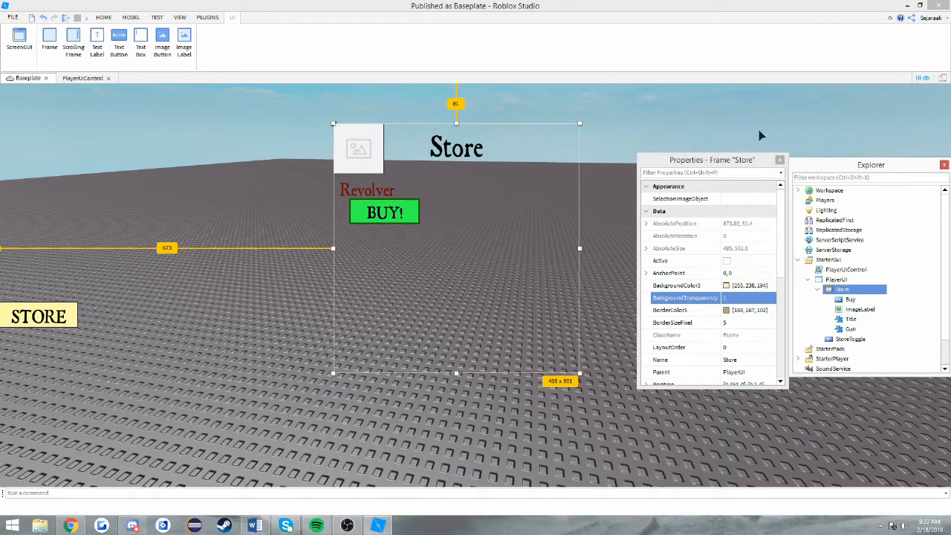
scroll(735, 297, down, 8)
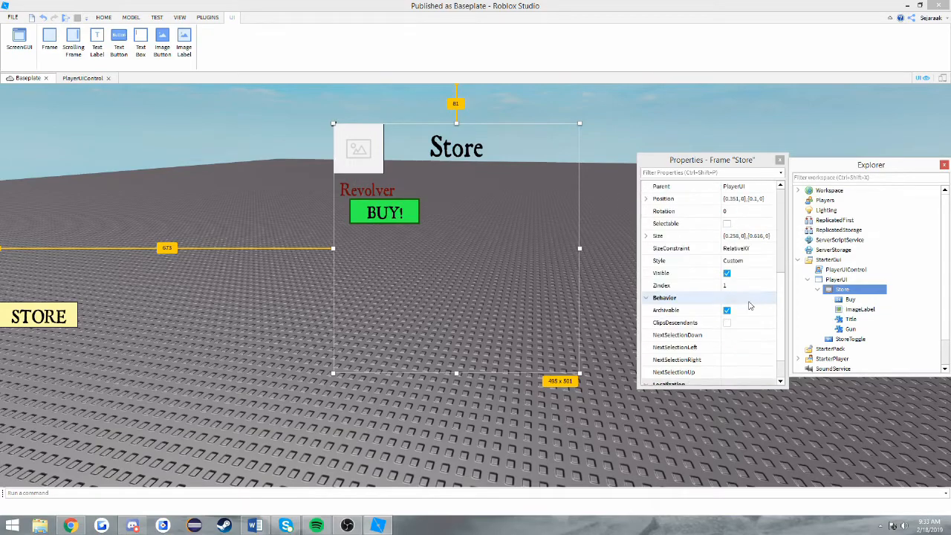
scroll(736, 290, up, 6)
scroll(735, 289, up, 2)
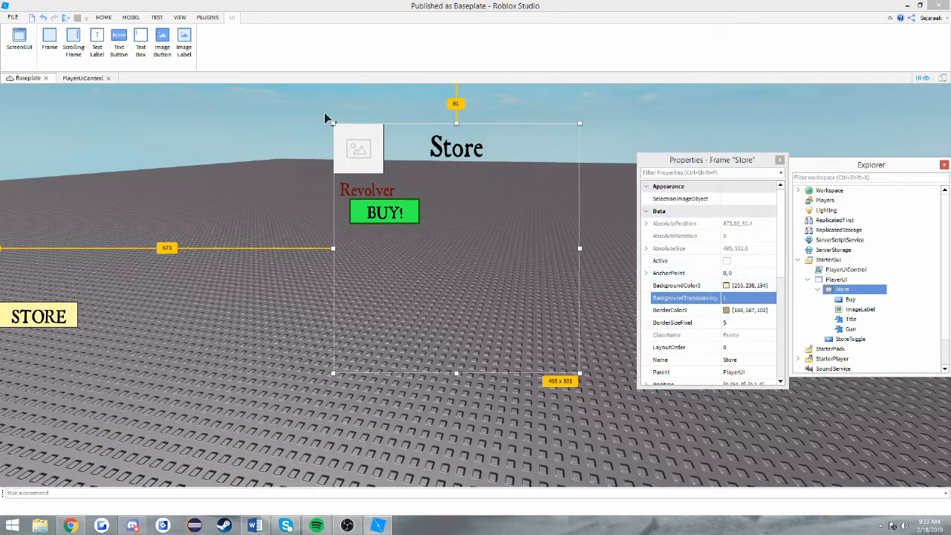
scroll(724, 298, down, 7)
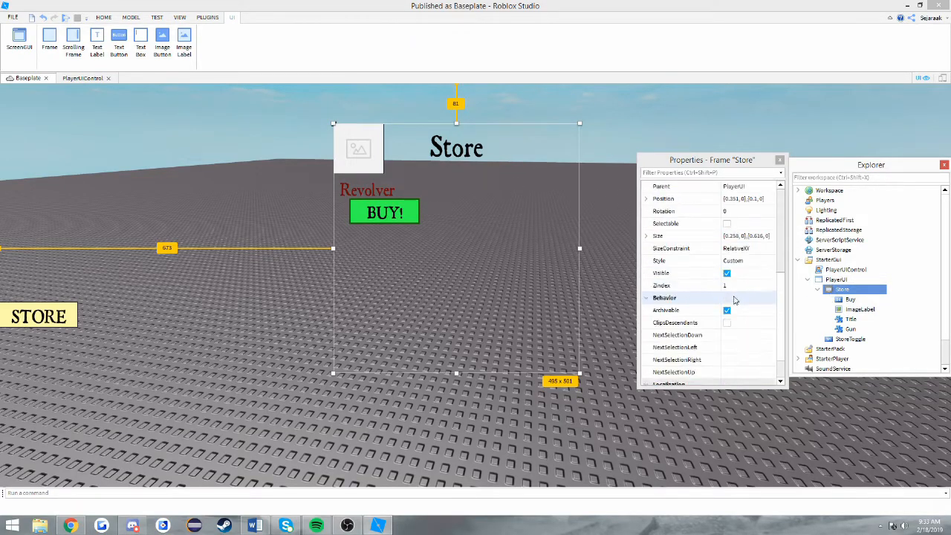
scroll(736, 316, up, 4)
scroll(738, 322, up, 3)
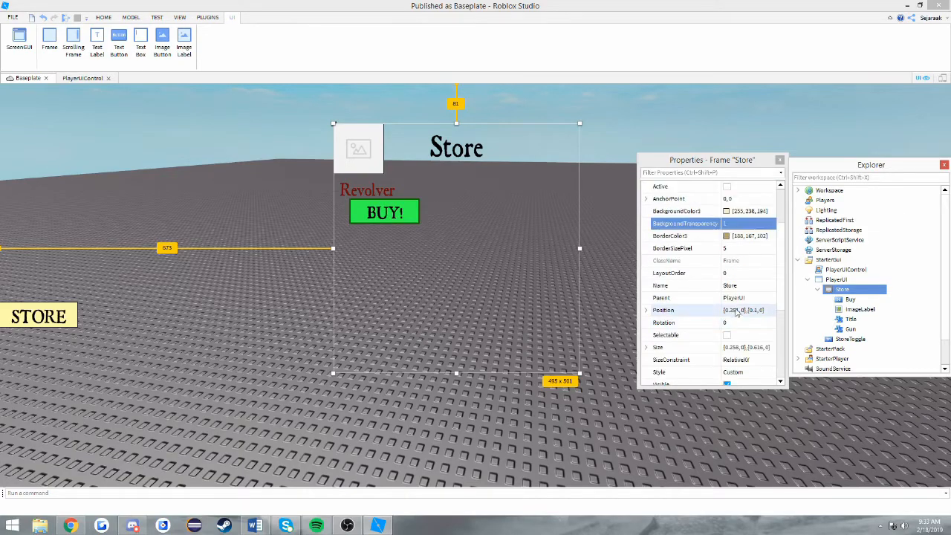
Set the Size of the ImageLabel inside the Store frame to {1, 0},{1, 0}.
click(860, 309)
scroll(754, 327, down, 5)
scroll(750, 312, down, 3)
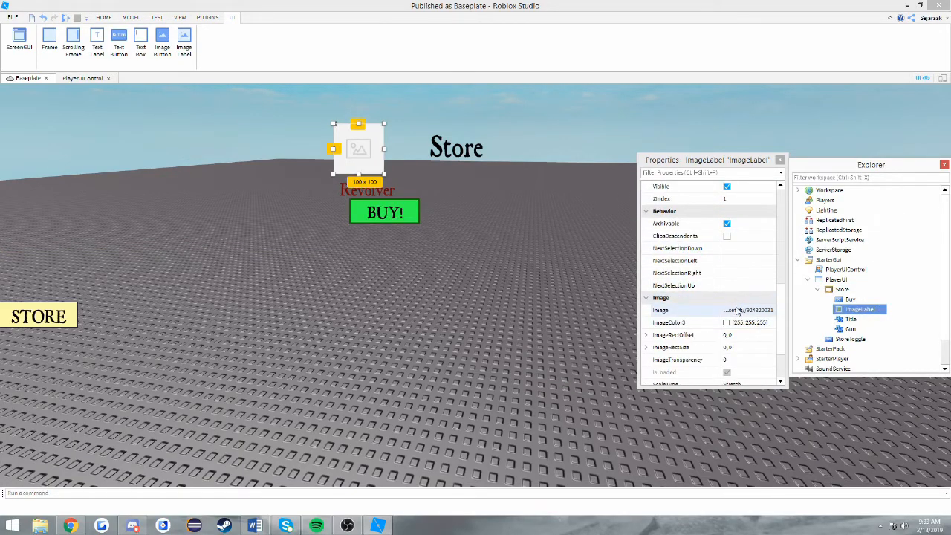
scroll(732, 311, down, 2)
scroll(739, 327, up, 5)
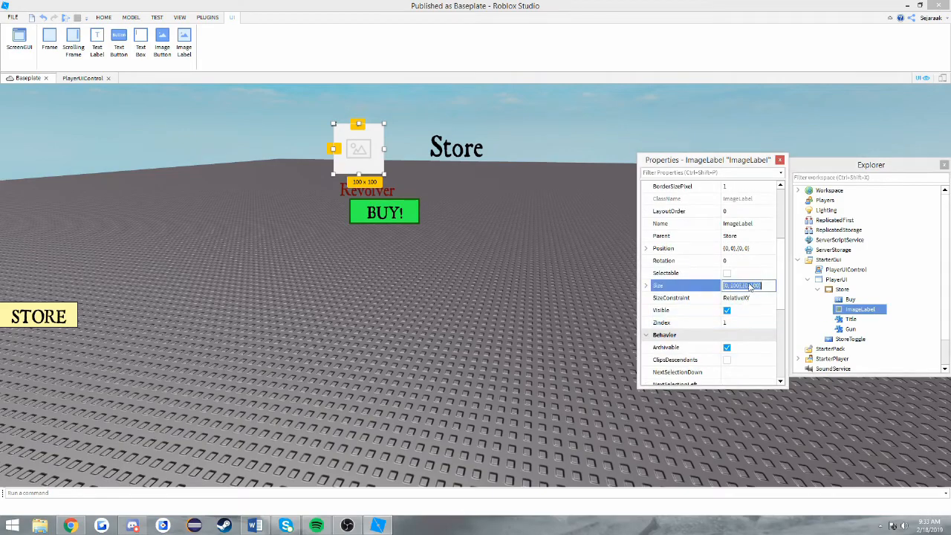
click(747, 286)
key(BackSpace)
text(1, 0},{1)
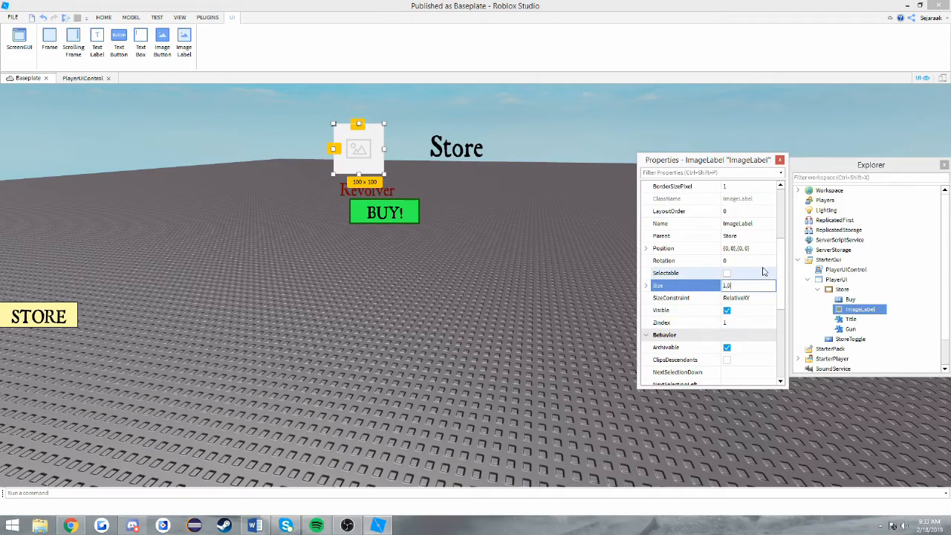
text(, 0)
key(Return)
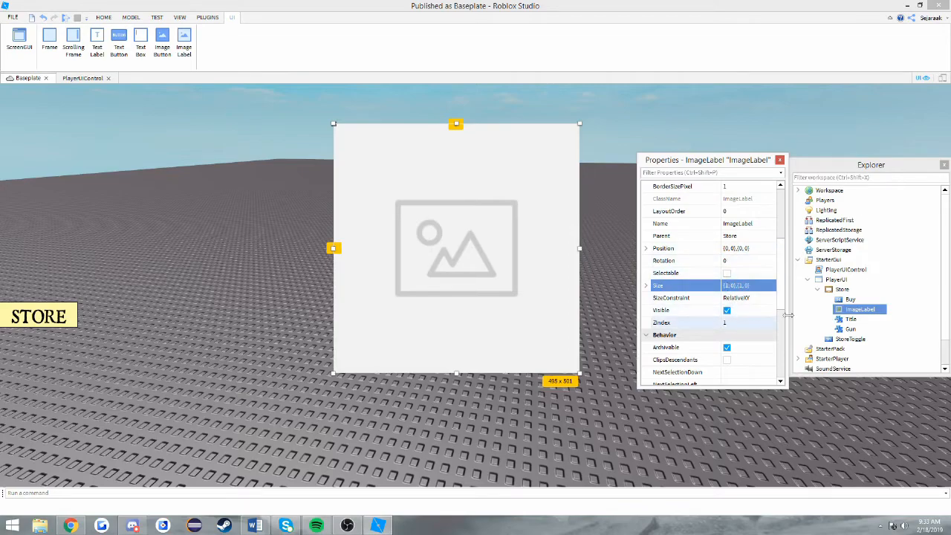
Set the ImageLabel's ZIndex to 0.
click(752, 324)
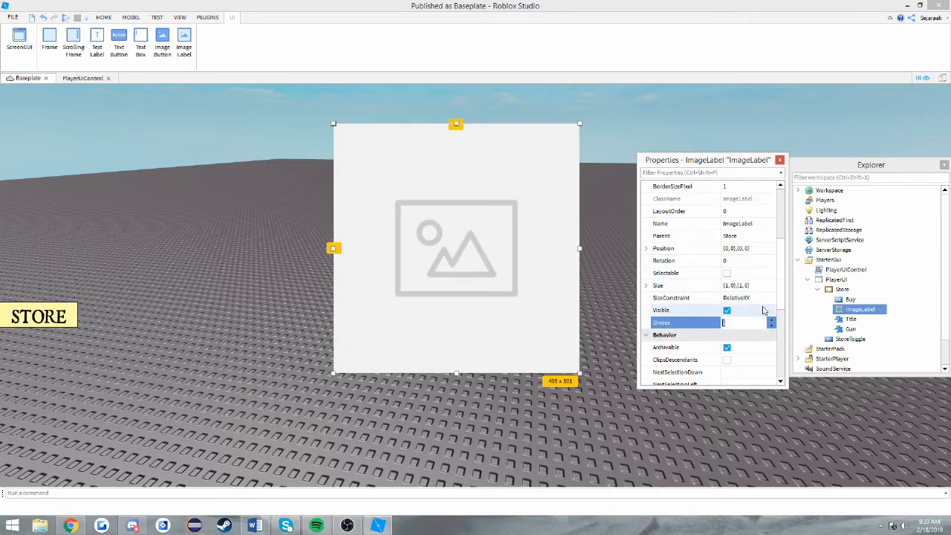
text(0)
key(Return)
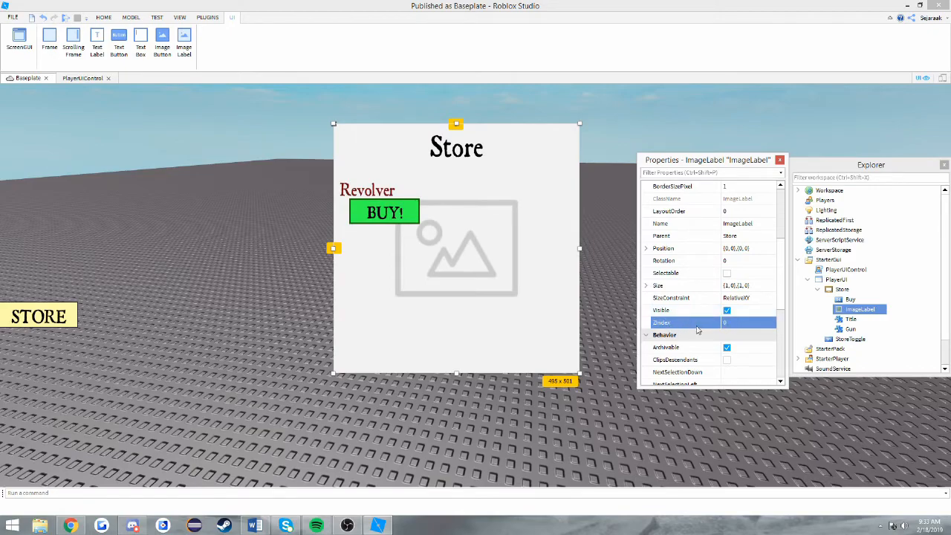
Set the ZIndex of the Title text label in the Store frame to 0.
click(851, 319)
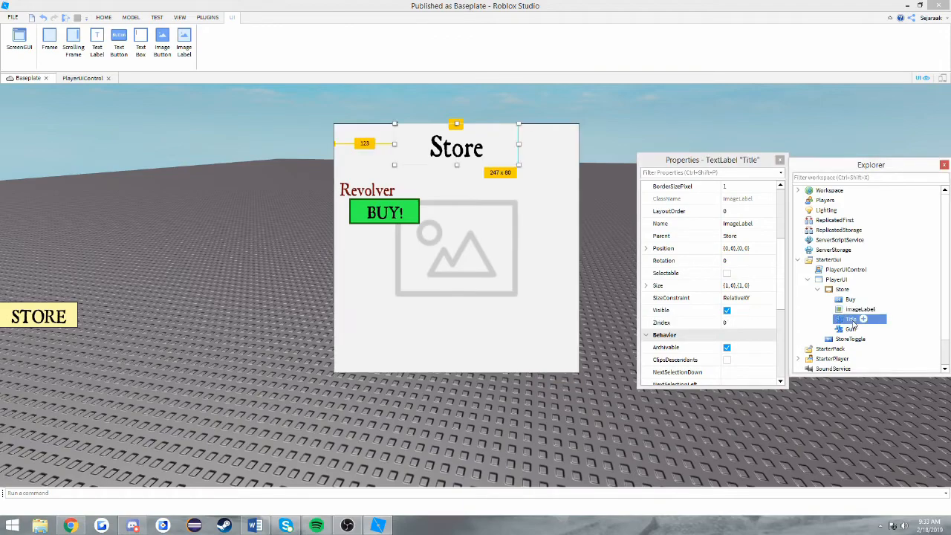
click(729, 321)
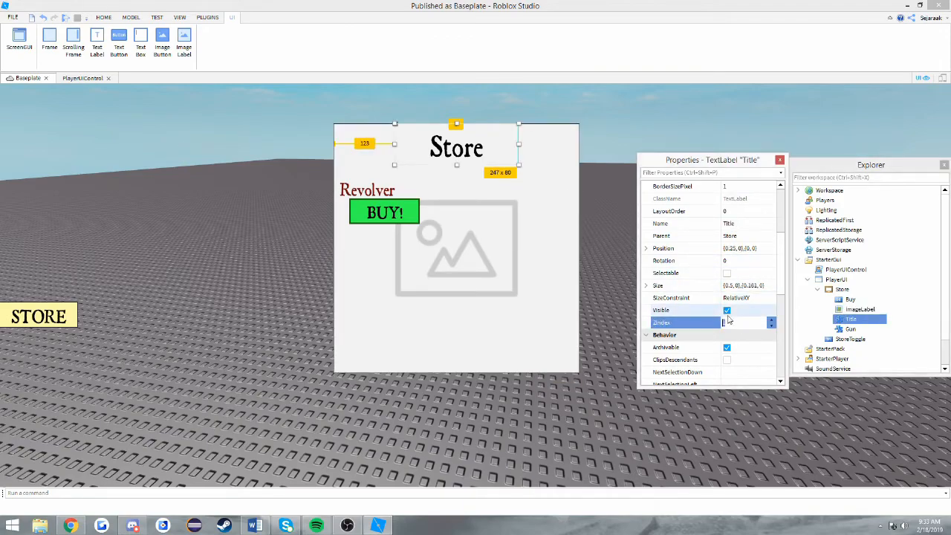
text(0)
key(Return)
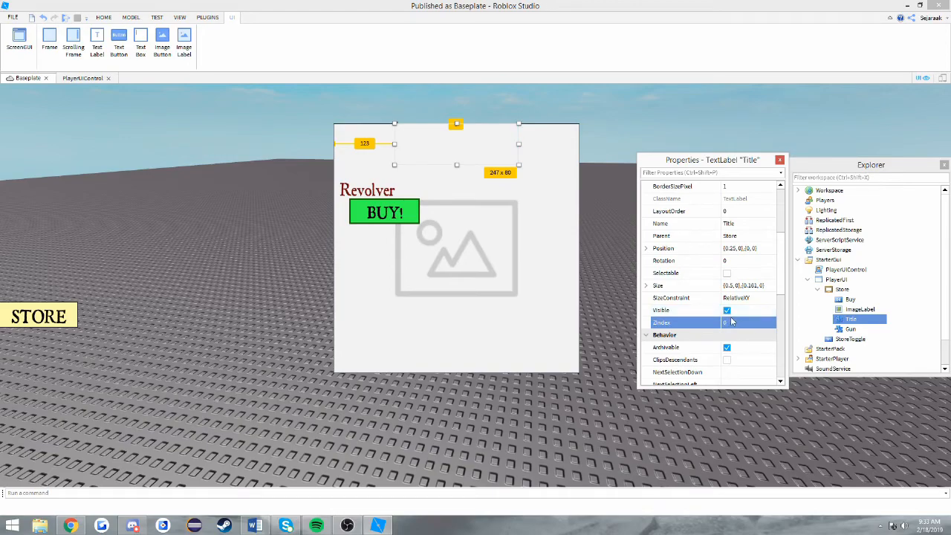
Set the ZIndex of the Title text label in the Store frame to 1.
click(730, 321)
text(1)
key(Return)
click(851, 329)
scroll(724, 282, up, 5)
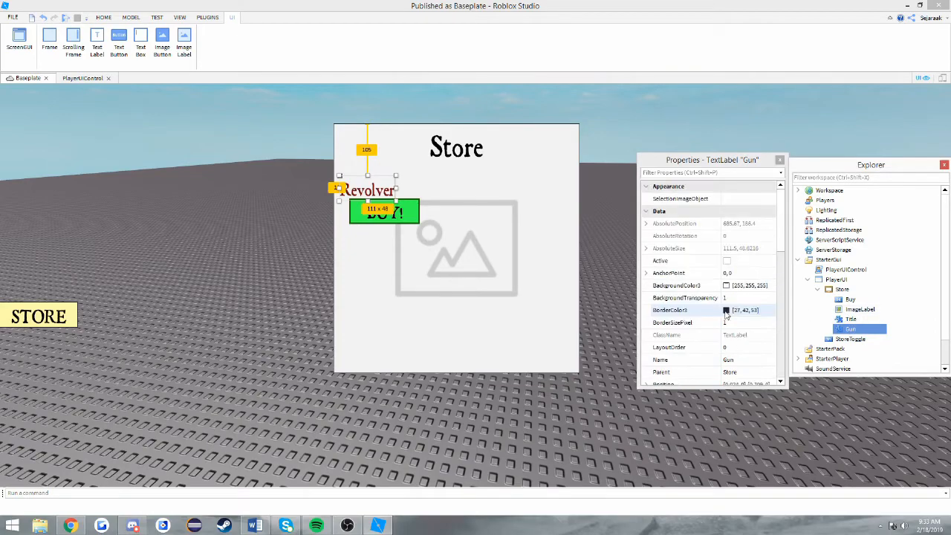
scroll(725, 281, down, 8)
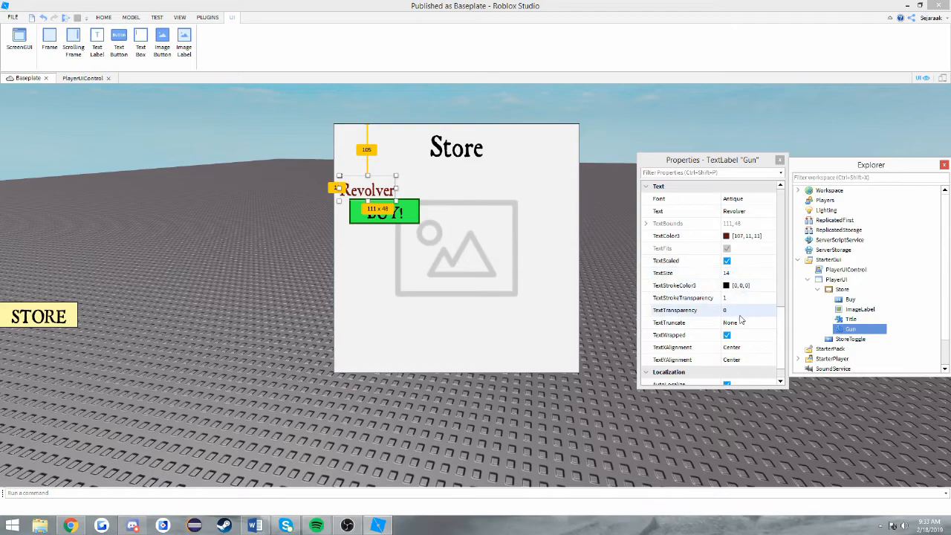
scroll(742, 318, down, 1)
scroll(741, 318, up, 4)
Delete the ImageLabel from the Store frame.
click(857, 310)
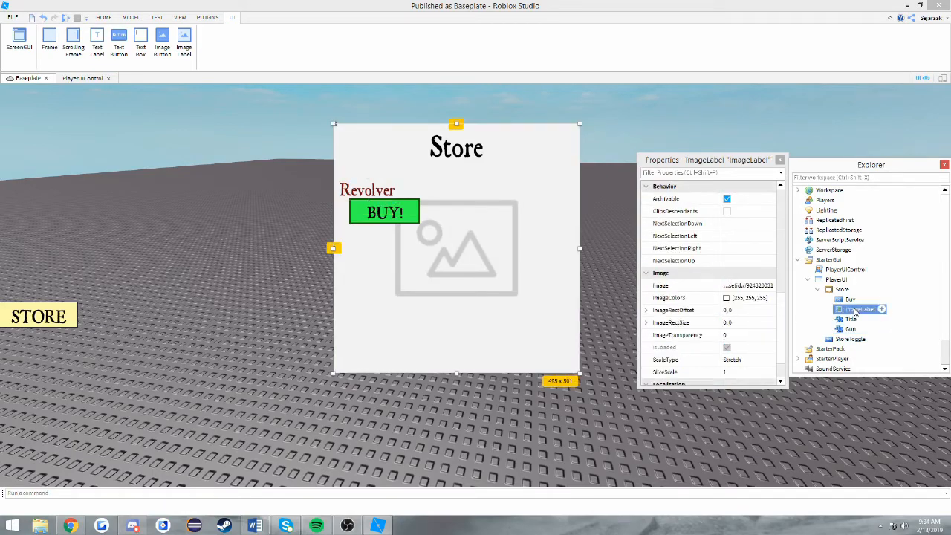
key(Delete)
Switch the Store frame's Visible property off and back on.
click(842, 289)
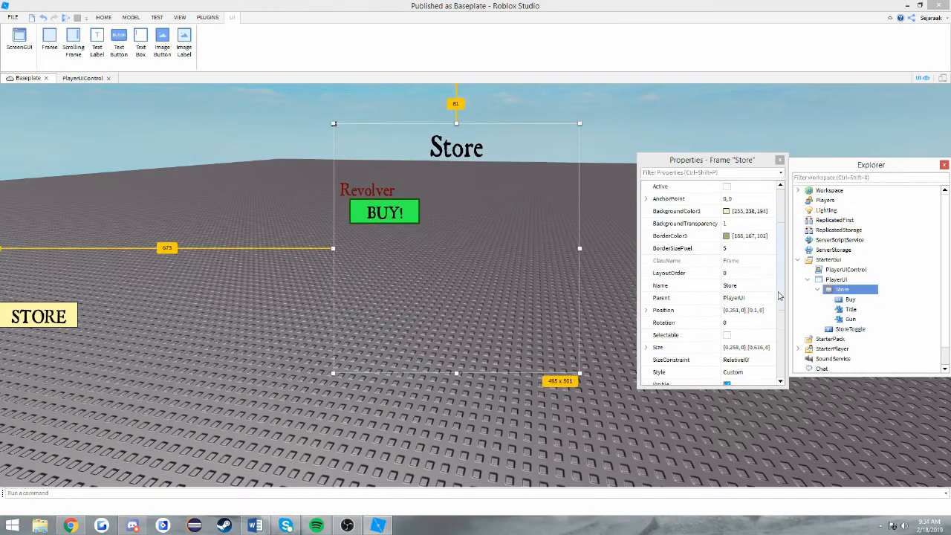
scroll(730, 267, down, 3)
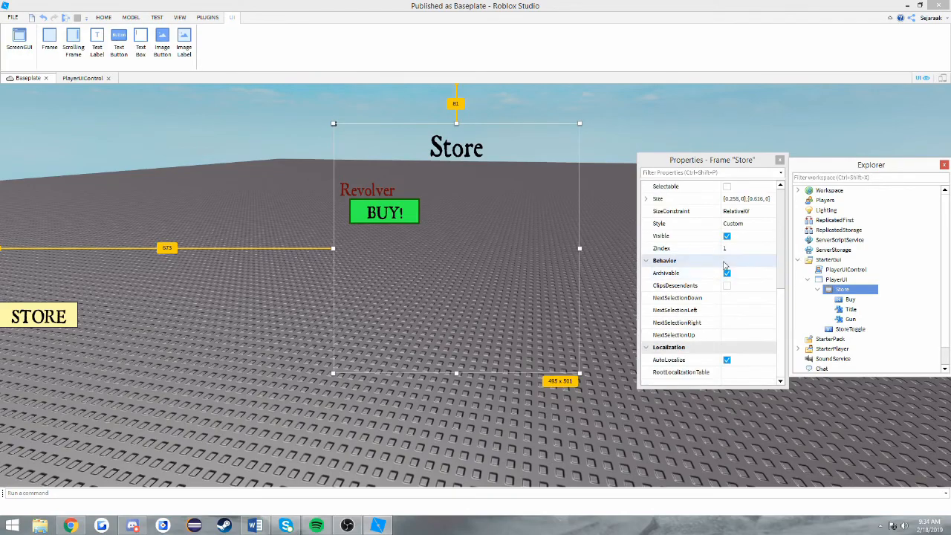
click(728, 237)
click(728, 238)
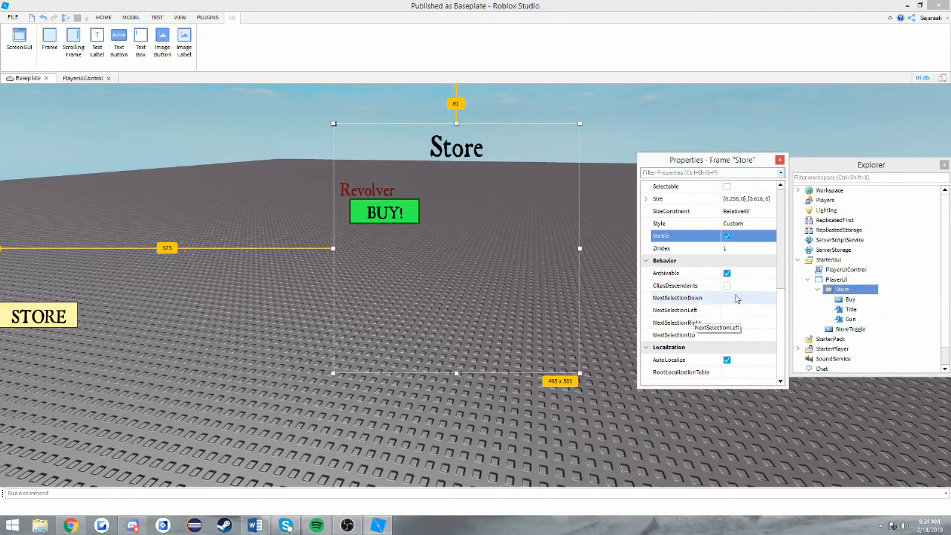
scroll(694, 316, up, 6)
scroll(752, 282, down, 6)
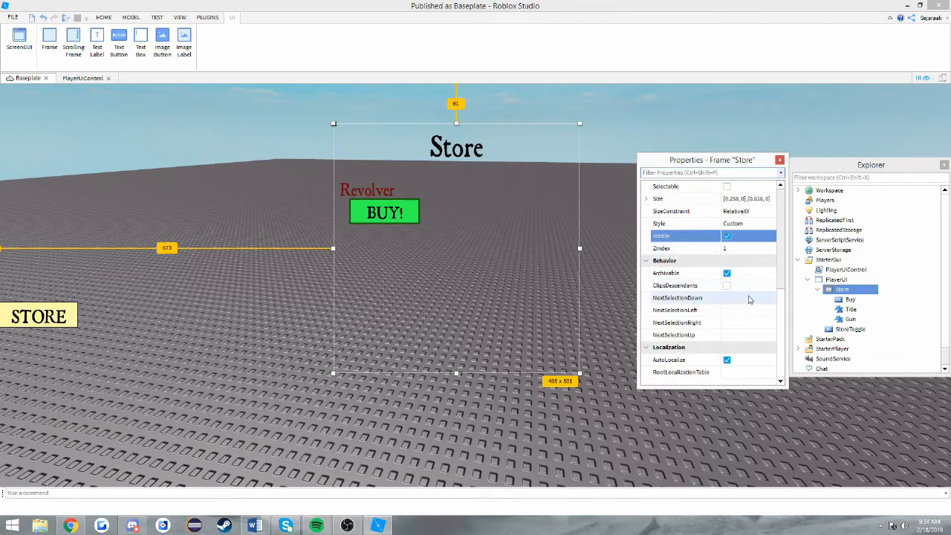